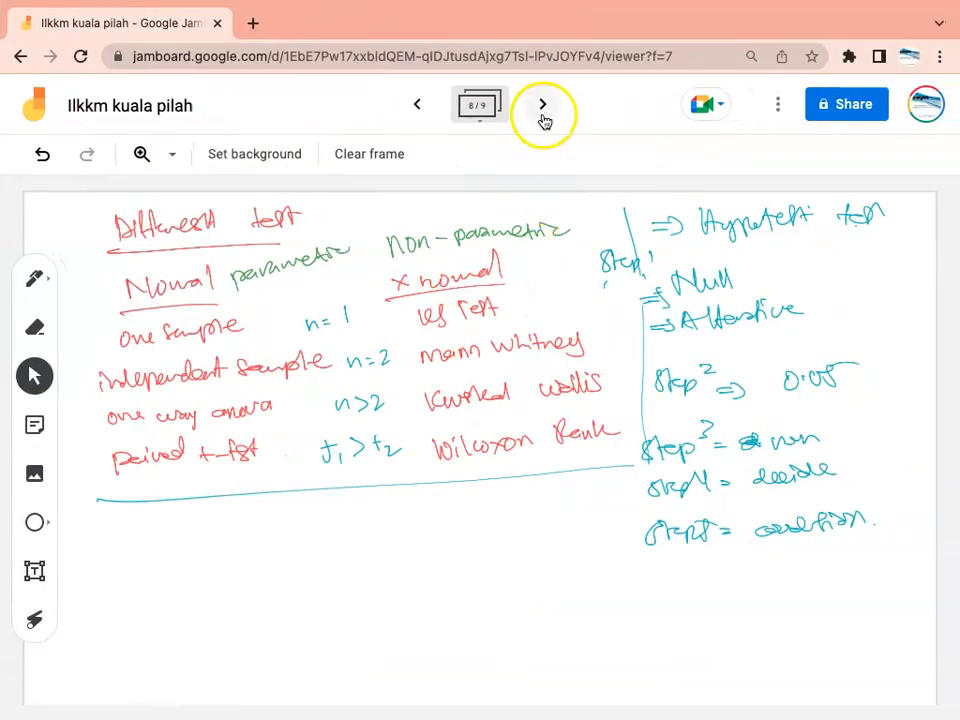
# Step: View the last Jamboard frame with the hypothesis test steps and switch to the SPSS Data Editor showing datastress.sav
pyautogui.click(543, 106)
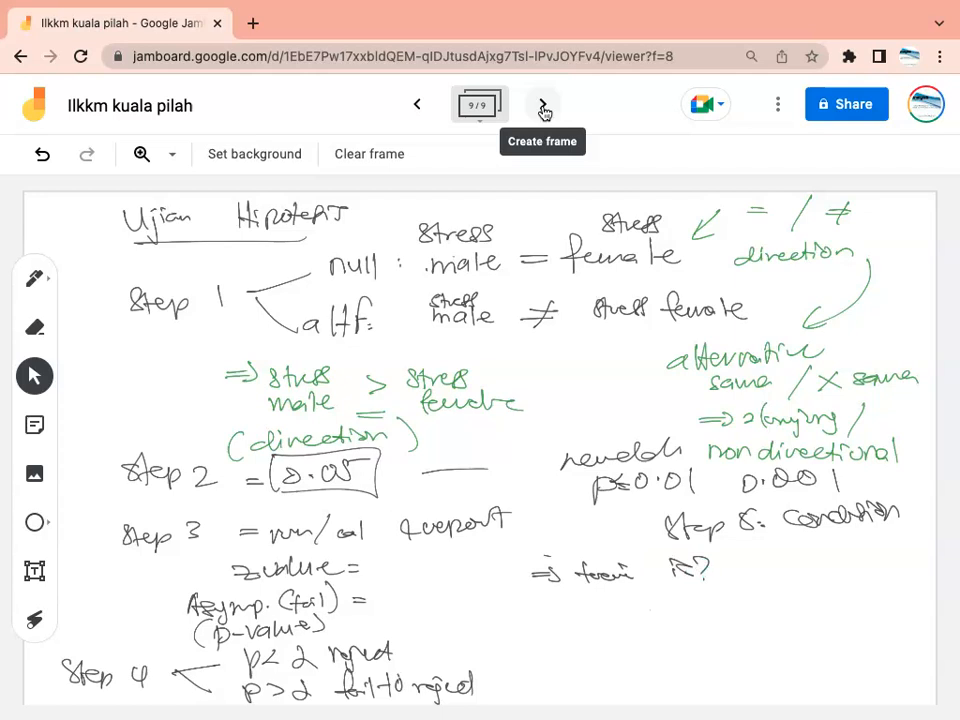
pyautogui.hotkey('ctrl', 'Left')
pyautogui.hotkey('ctrl', 'Left')
pyautogui.hotkey('ctrl', 'Left')
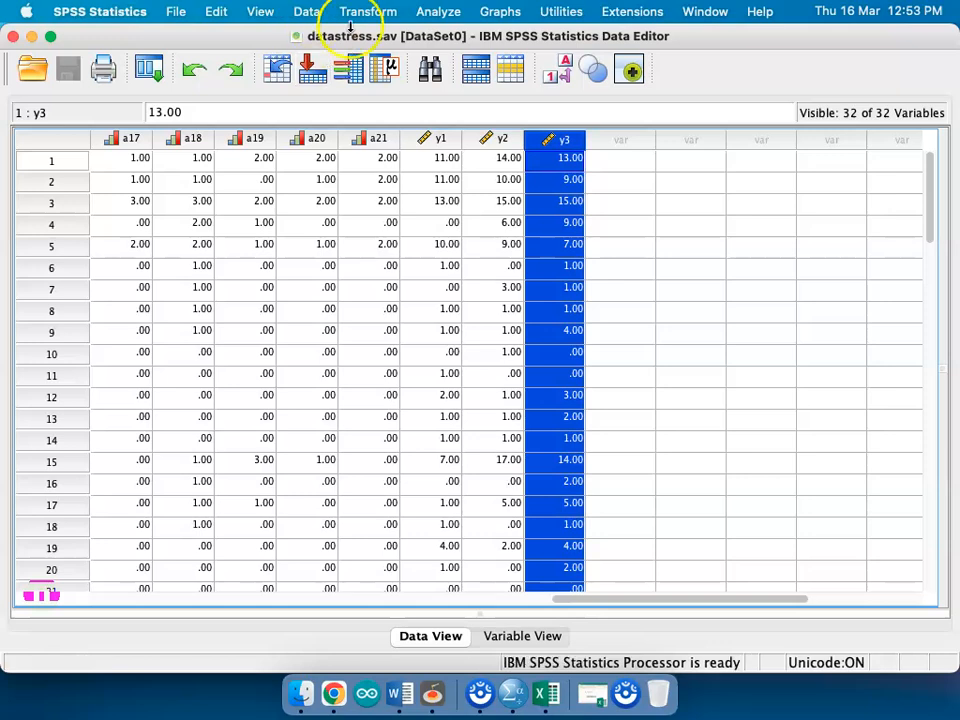
# Step: Open the legacy nonparametric test for 2 independent samples and reset its settings
pyautogui.click(432, 14)
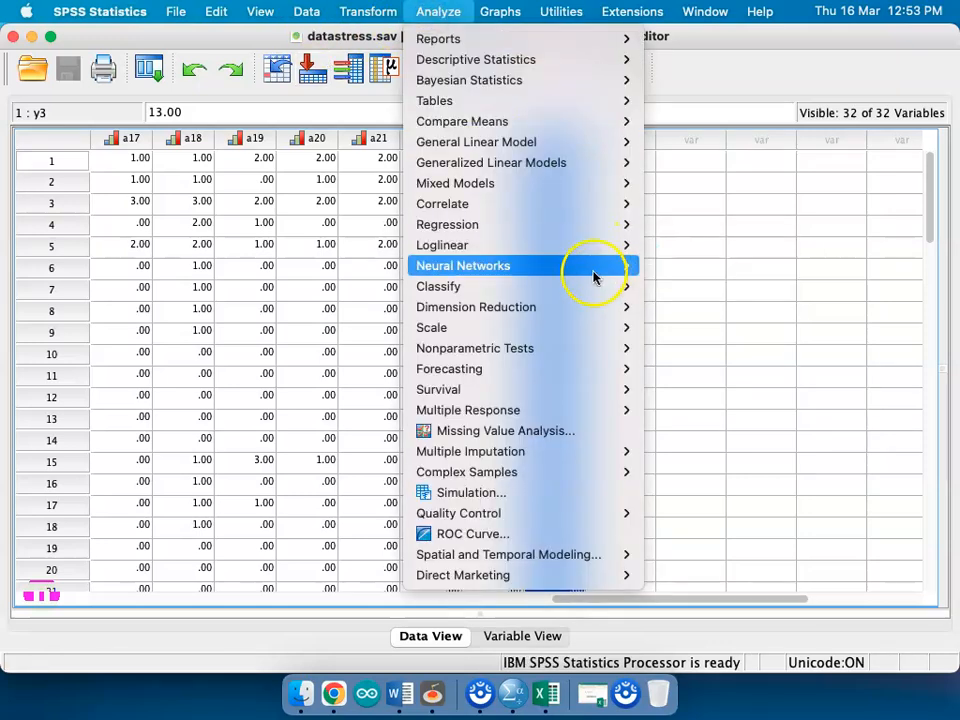
pyautogui.moveTo(580, 307)
pyautogui.moveTo(575, 350)
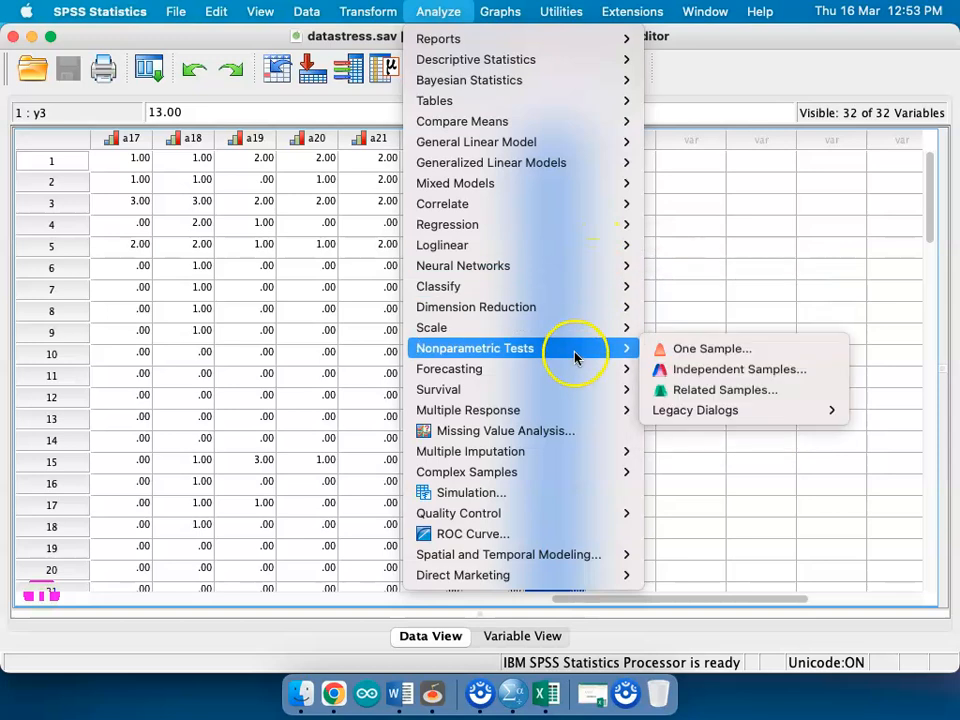
pyautogui.moveTo(697, 416)
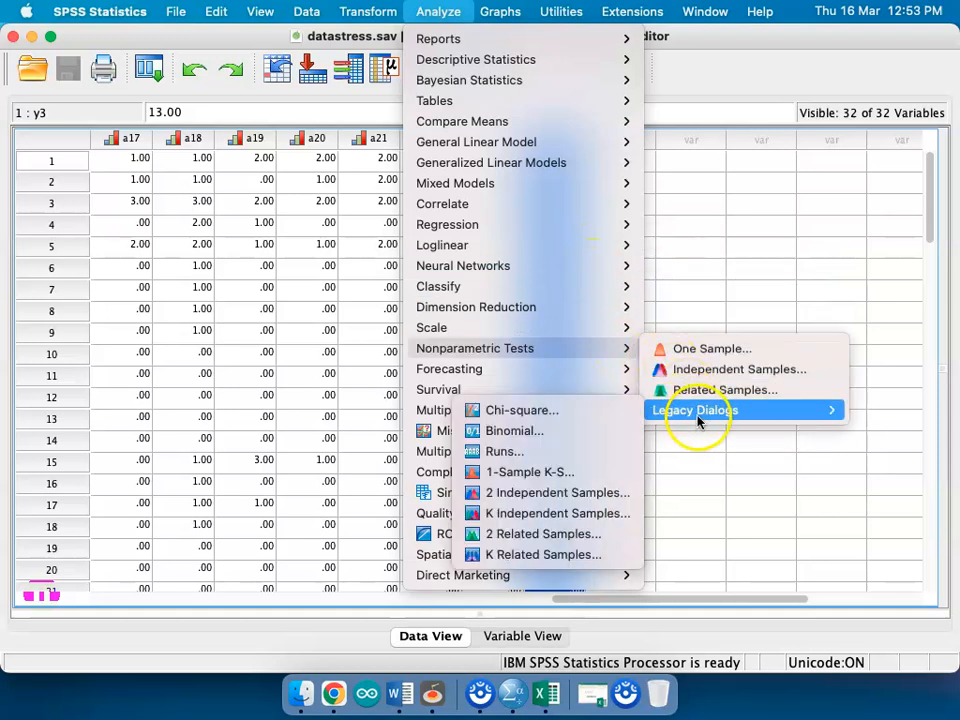
pyautogui.click(570, 493)
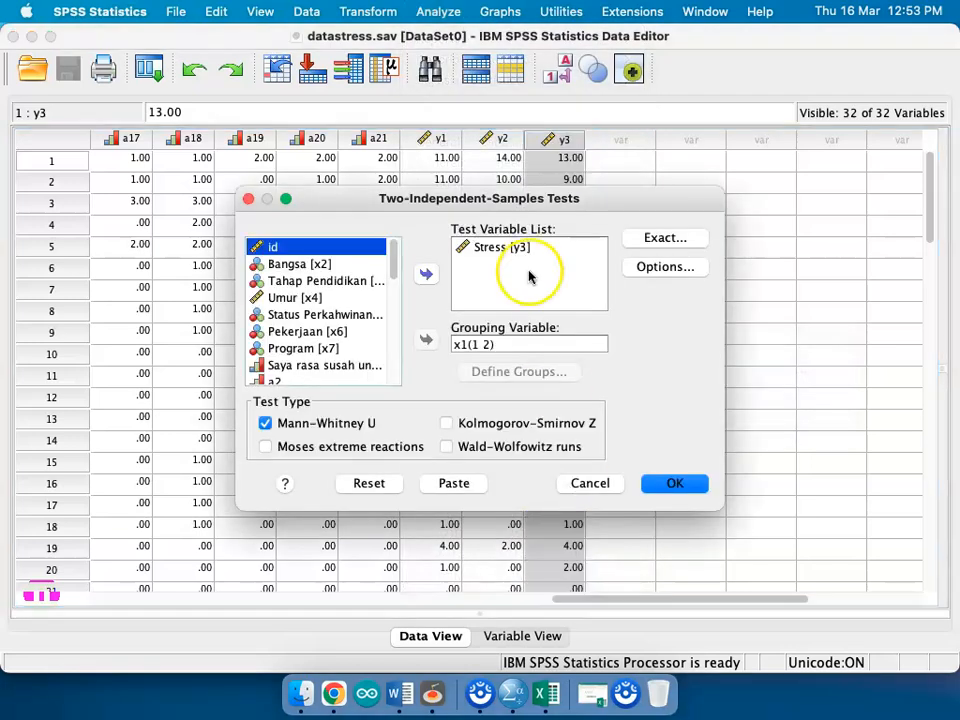
pyautogui.click(369, 483)
pyautogui.scroll(-10, 364, 290)
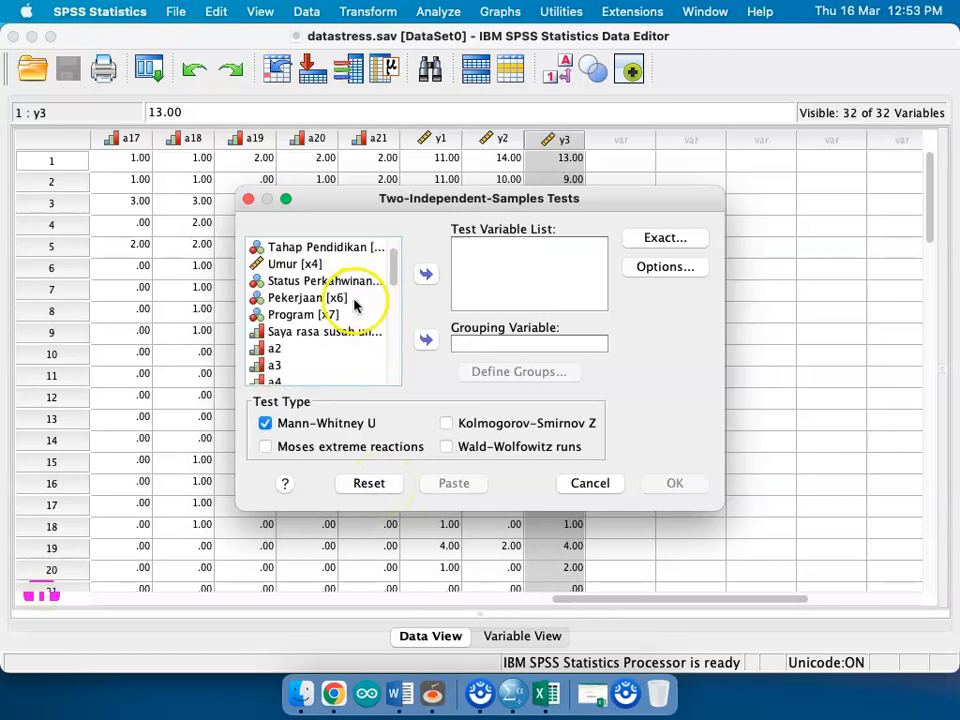
pyautogui.scroll(10, 340, 330)
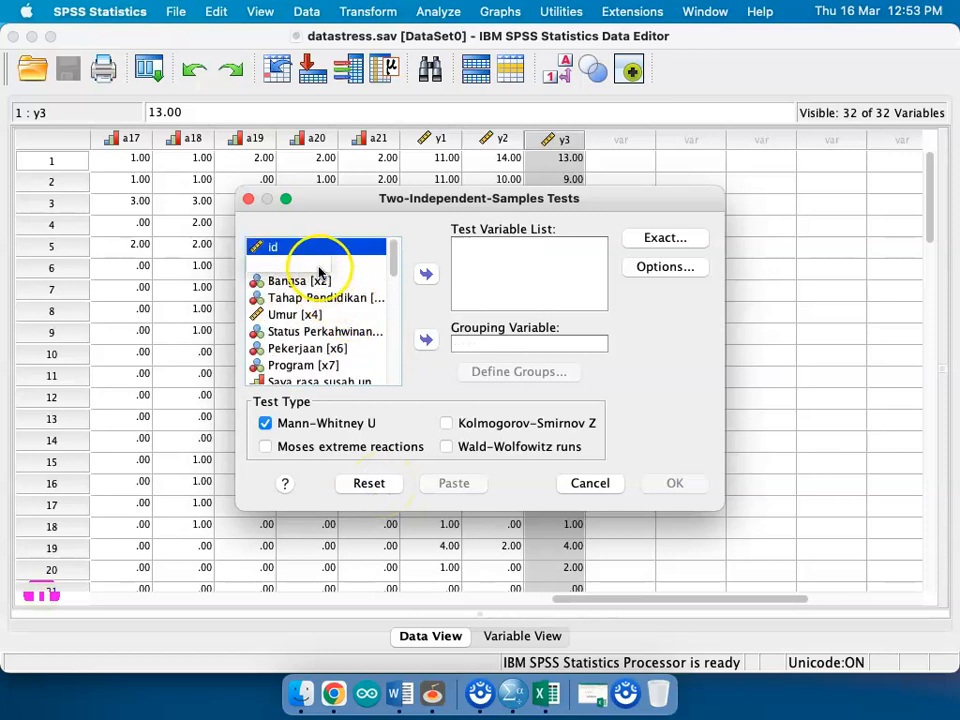
pyautogui.click(323, 265)
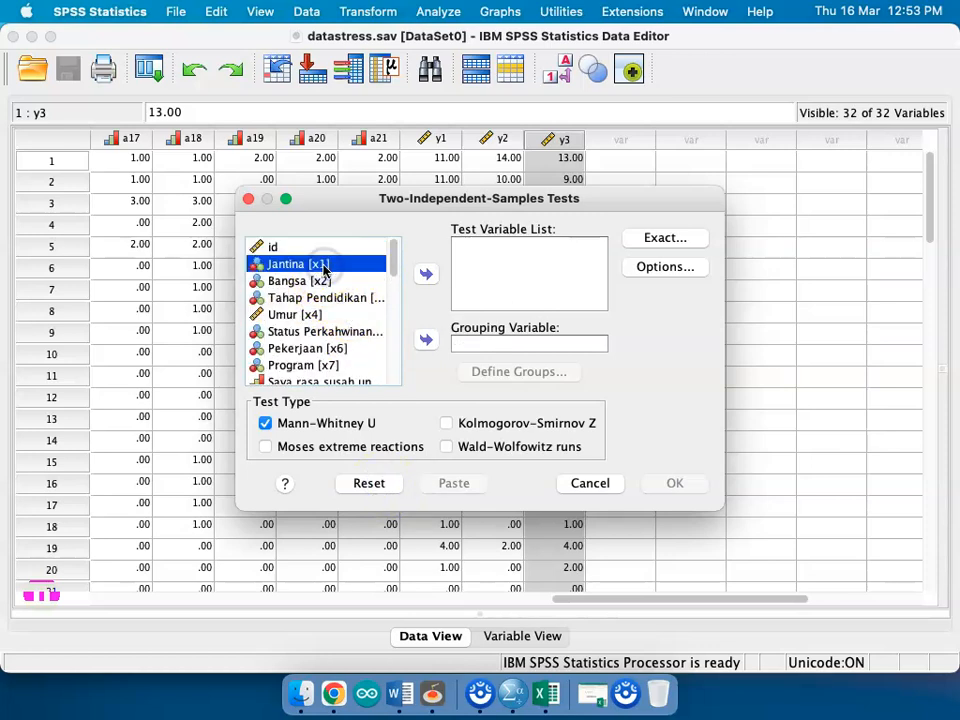
pyautogui.click(422, 274)
pyautogui.click(424, 274)
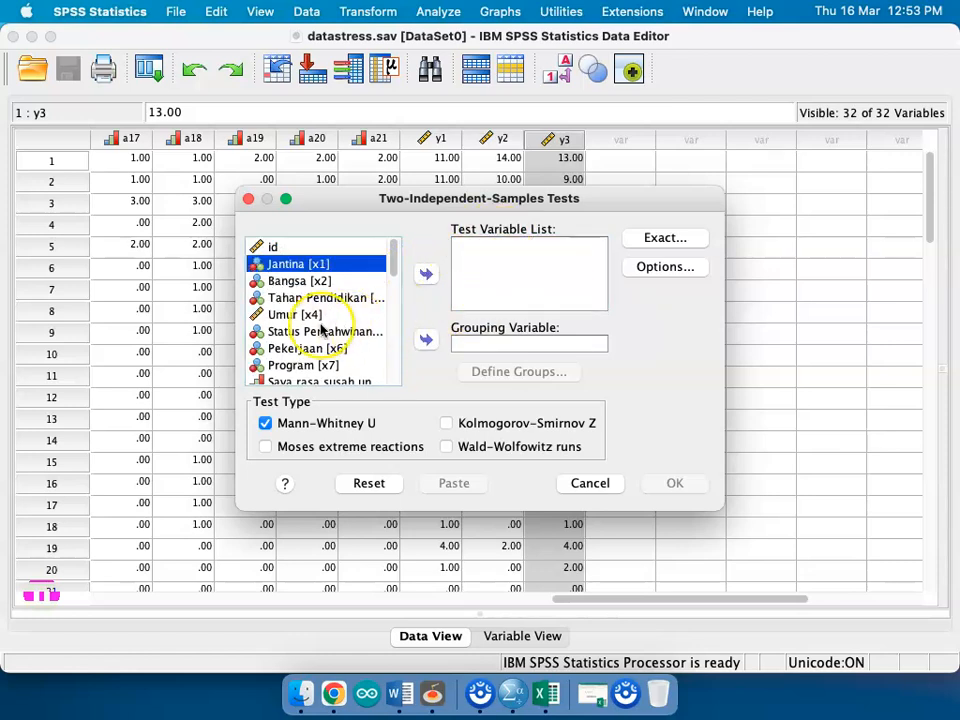
# Step: Set Stress [y3] as the test variable and Jantina [x1] as the grouping variable
pyautogui.scroll(-10, 290, 310)
pyautogui.click(332, 376)
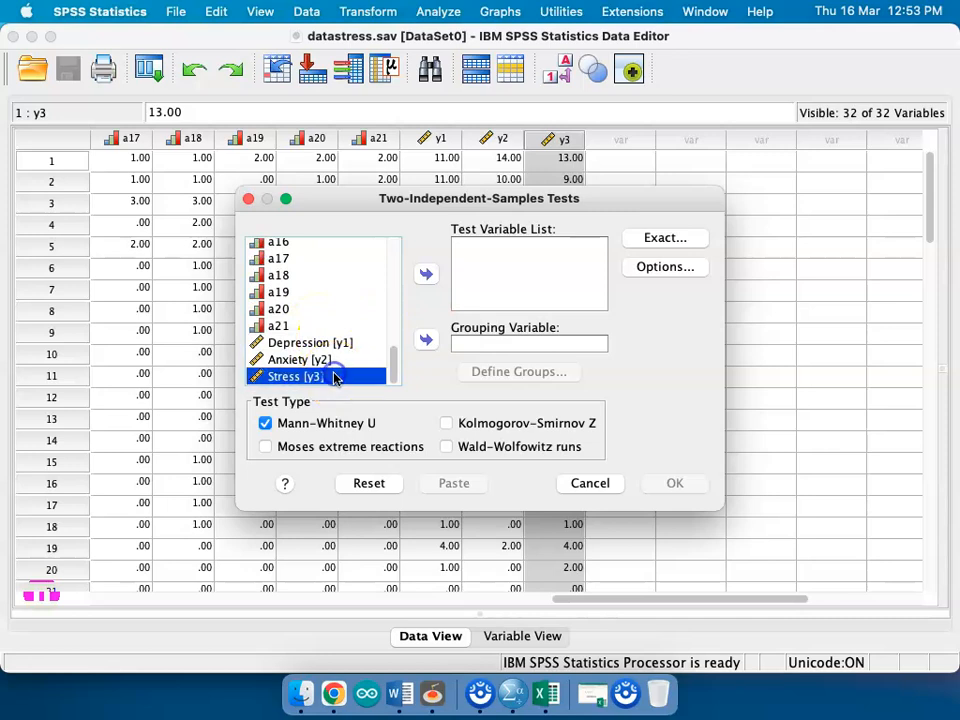
pyautogui.click(426, 275)
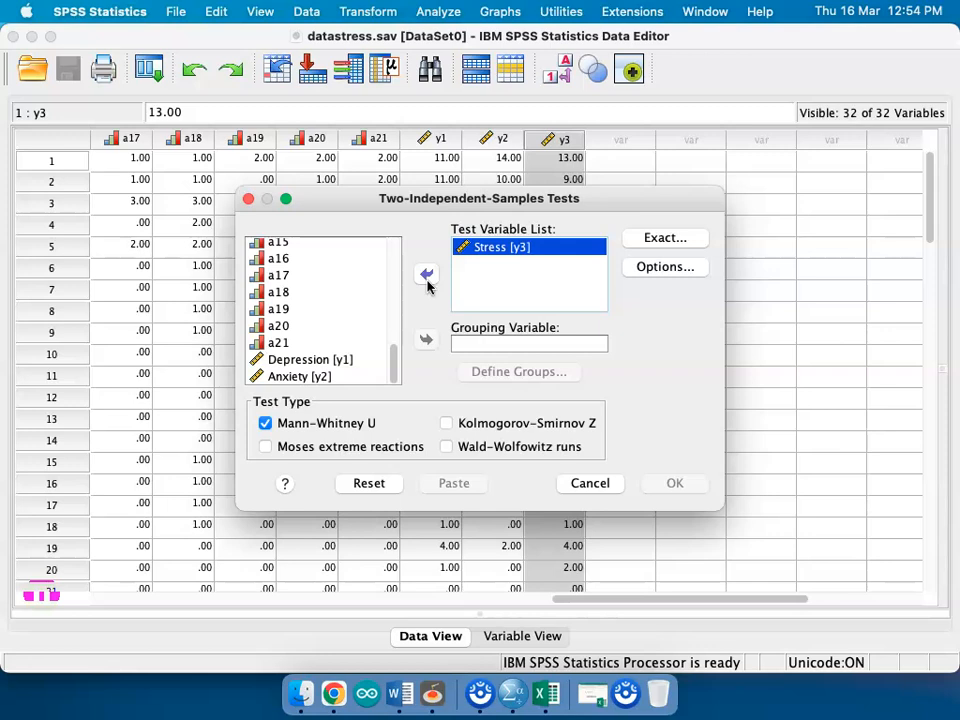
pyautogui.click(450, 296)
pyautogui.scroll(10, 336, 304)
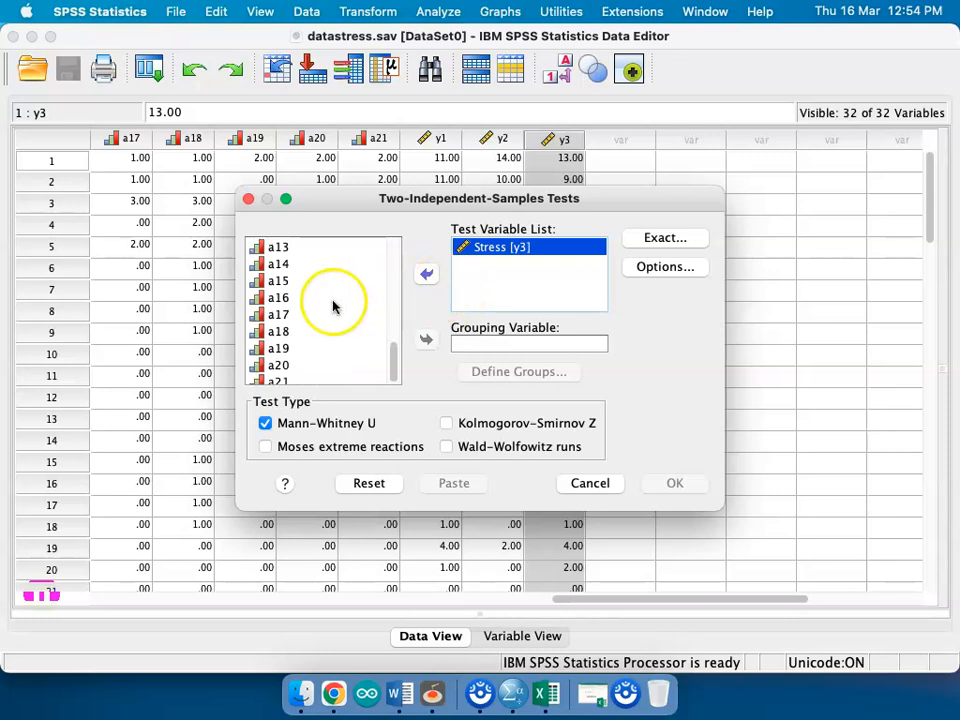
pyautogui.click(336, 264)
pyautogui.click(426, 338)
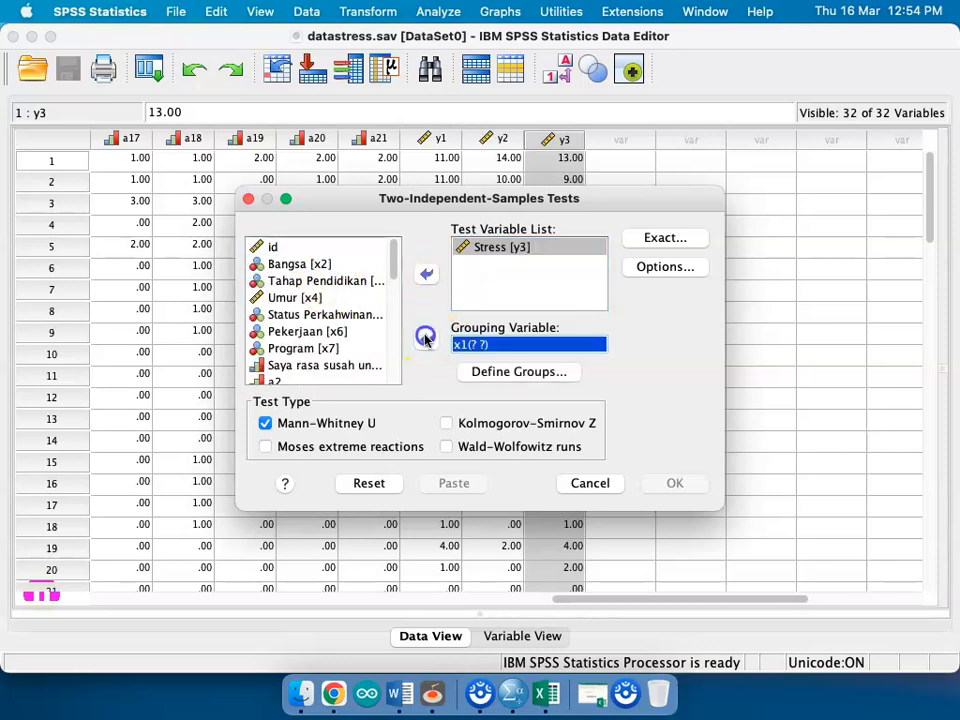
# Step: Define the grouping variable's groups with 1 for the first group and 2 for the second
pyautogui.click(490, 378)
pyautogui.click(440, 323)
pyautogui.write('1')
pyautogui.click(437, 358)
pyautogui.write('2')
pyautogui.click(561, 389)
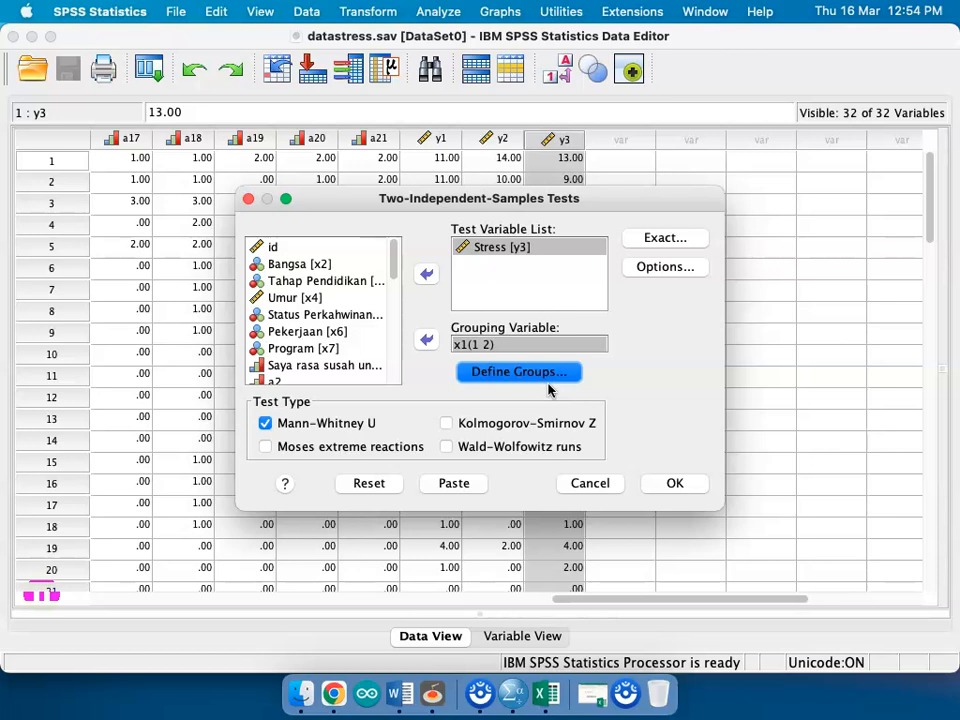
# Step: Paste the Mann-Whitney U test as syntax and bring up the datastress.sps Syntax Editor
pyautogui.click(454, 483)
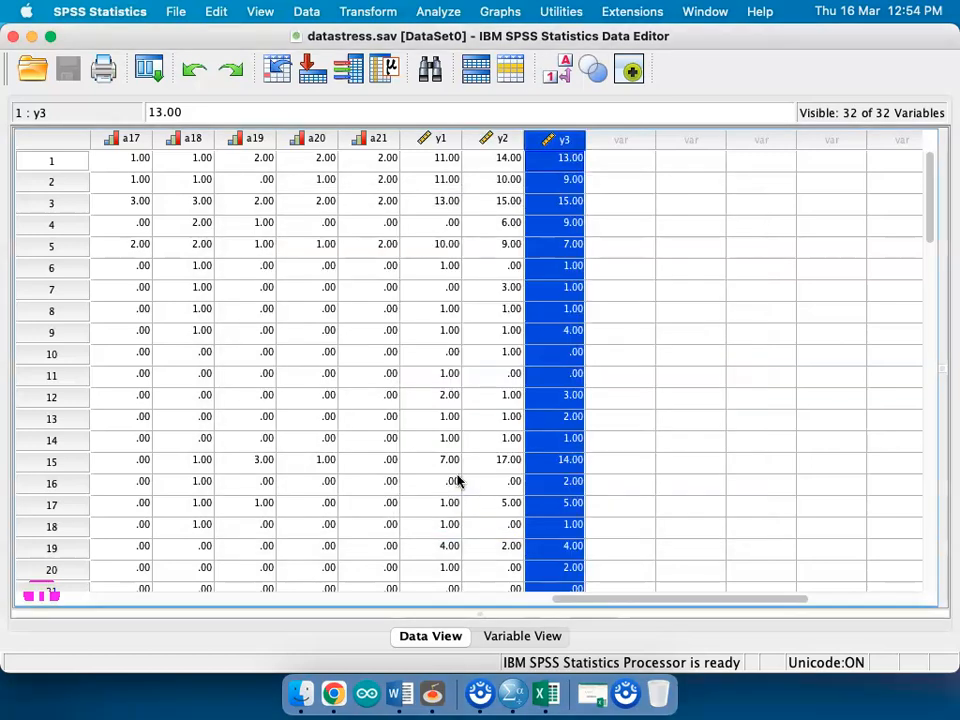
pyautogui.hotkey('ctrl', 'Up')
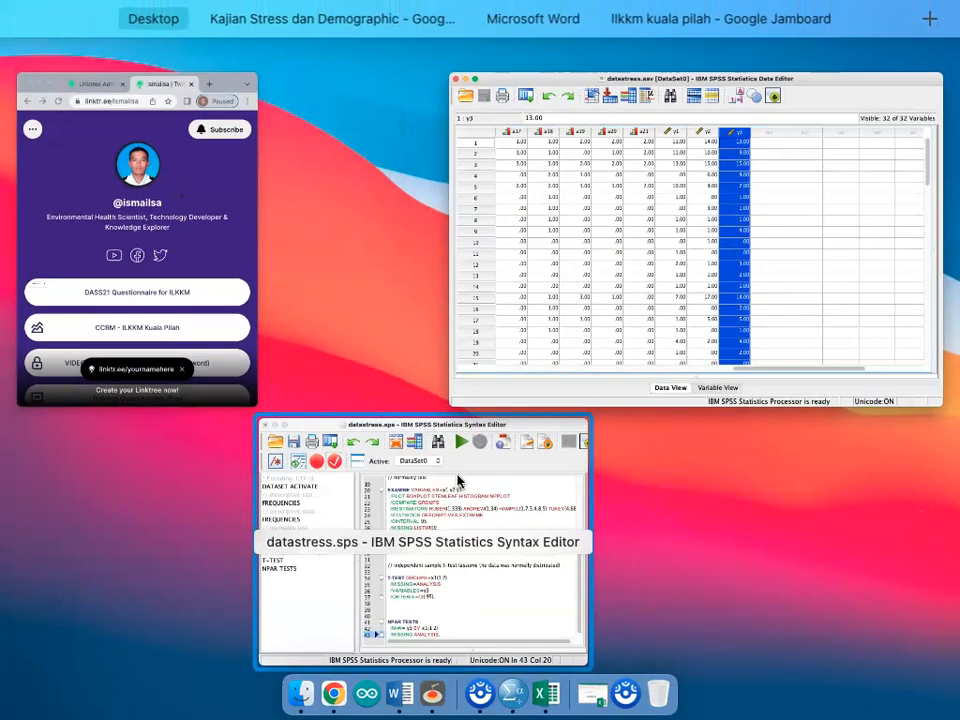
pyautogui.click(456, 490)
pyautogui.click(456, 546)
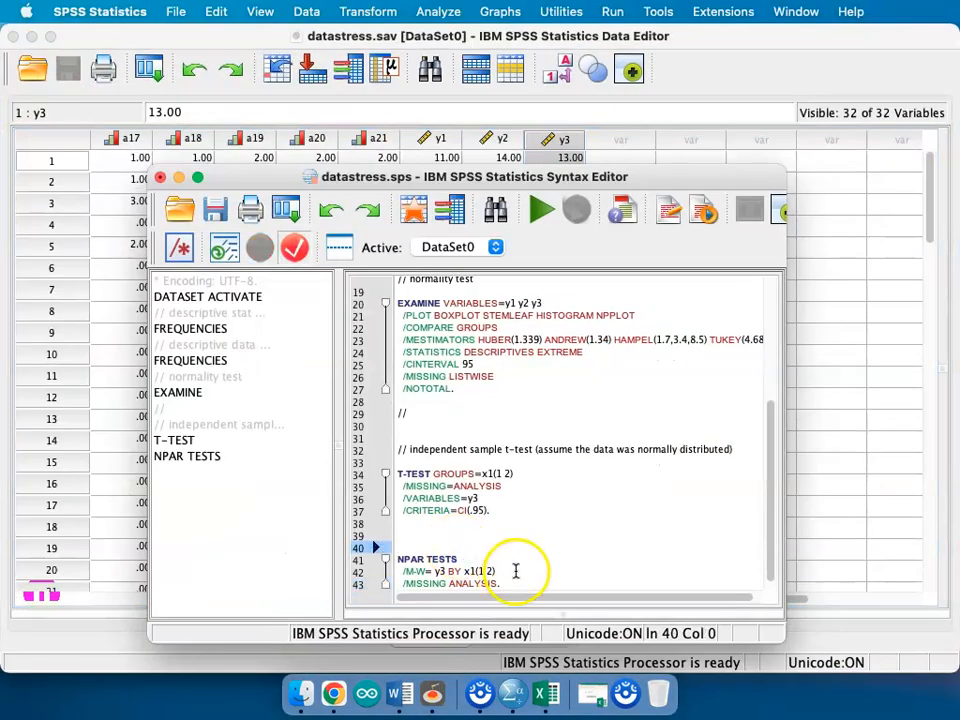
# Step: Run only the NPAR TESTS block at the end of the syntax and select the Test Statistics table in the output
pyautogui.scroll(-1, 514, 570)
pyautogui.moveTo(500, 571); pyautogui.dragTo(381, 549)
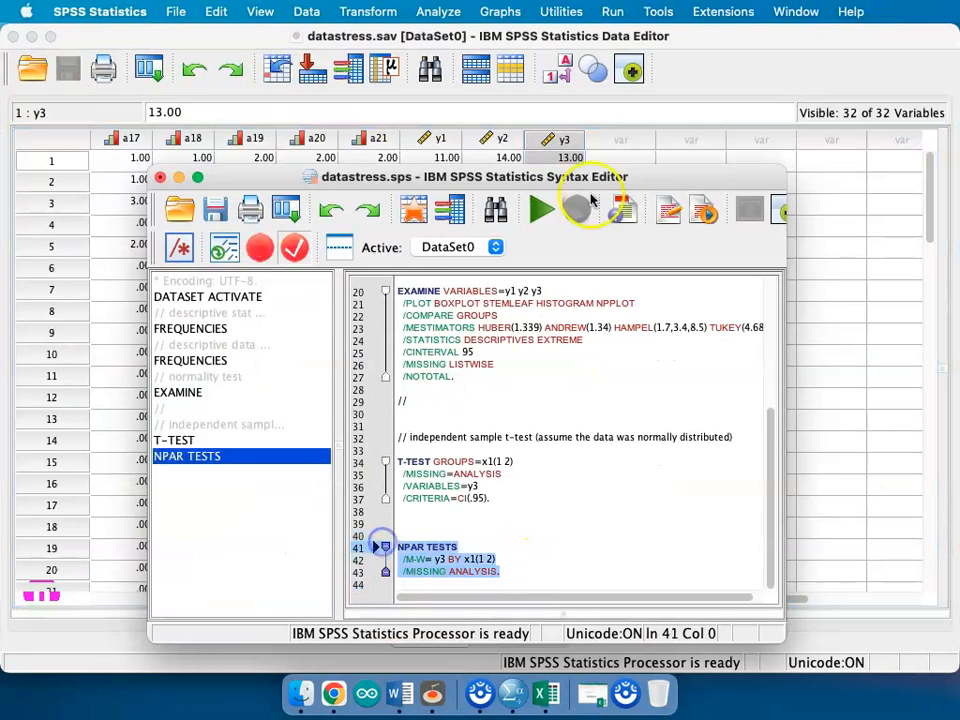
pyautogui.click(541, 208)
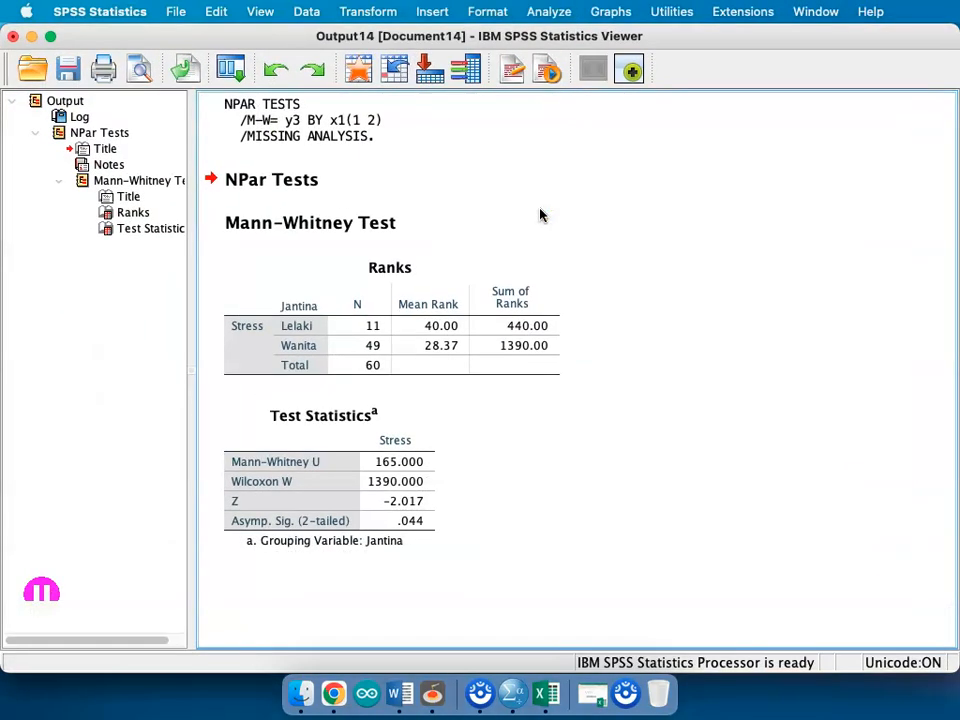
pyautogui.click(428, 412)
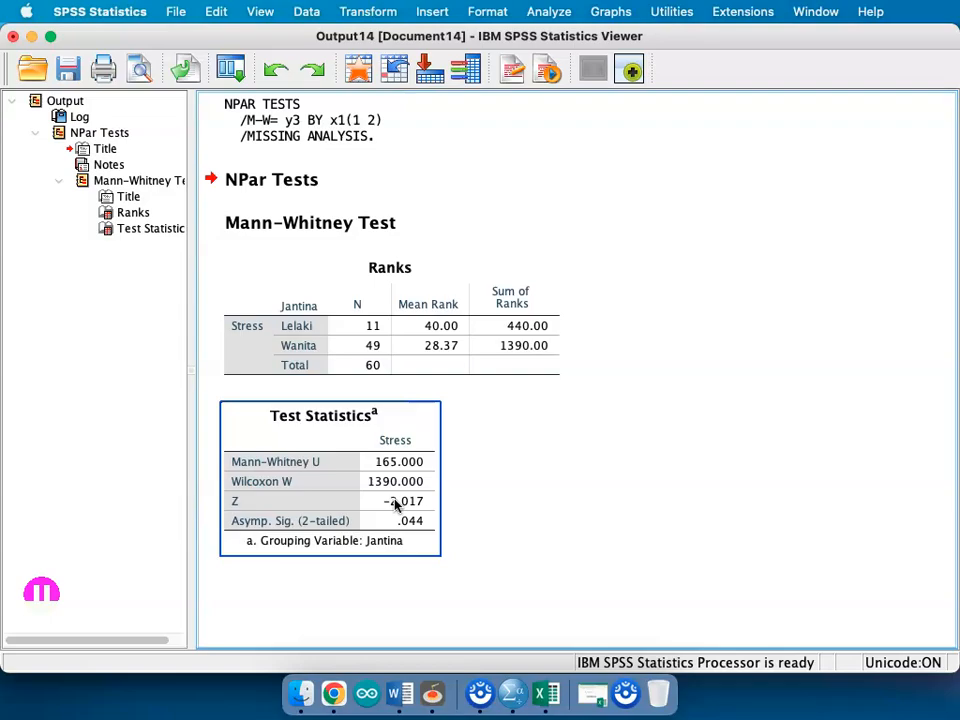
# Step: Switch past the Word document to the Jamboard, review the hypothesis test notes and advance to the blank last frame
pyautogui.hotkey('ctrl', 'Right')
pyautogui.hotkey('ctrl', 'Right')
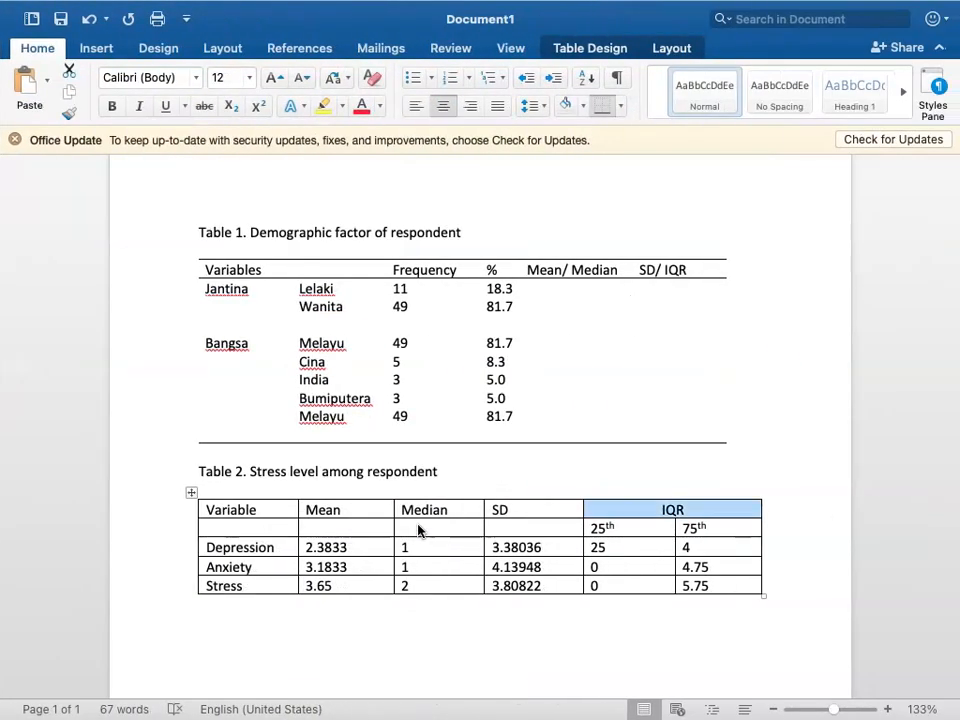
pyautogui.hotkey('ctrl', 'Left')
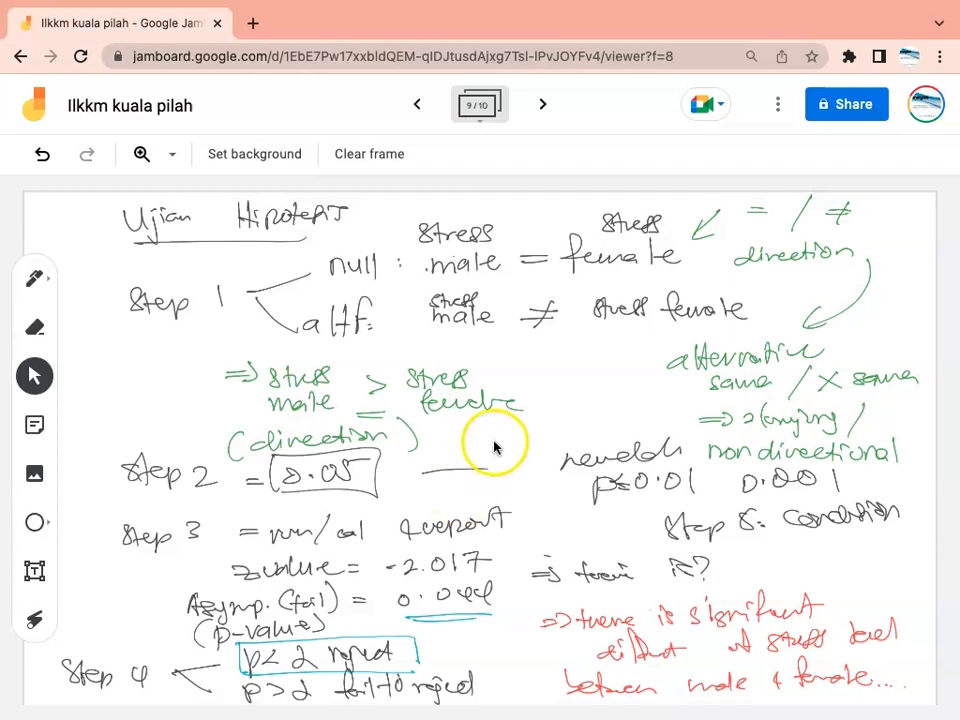
pyautogui.click(555, 117)
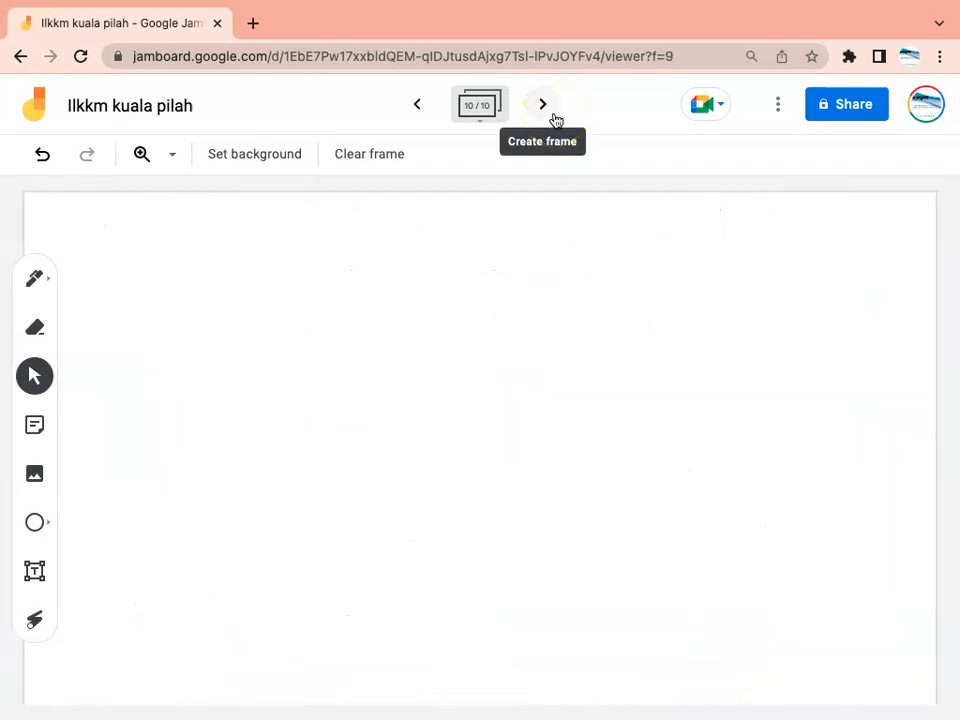
# Step: Switch to the Word document and start a caption below the second table with "Table 3. Hypothesis testing ("
pyautogui.hotkey('ctrl', 'Left')
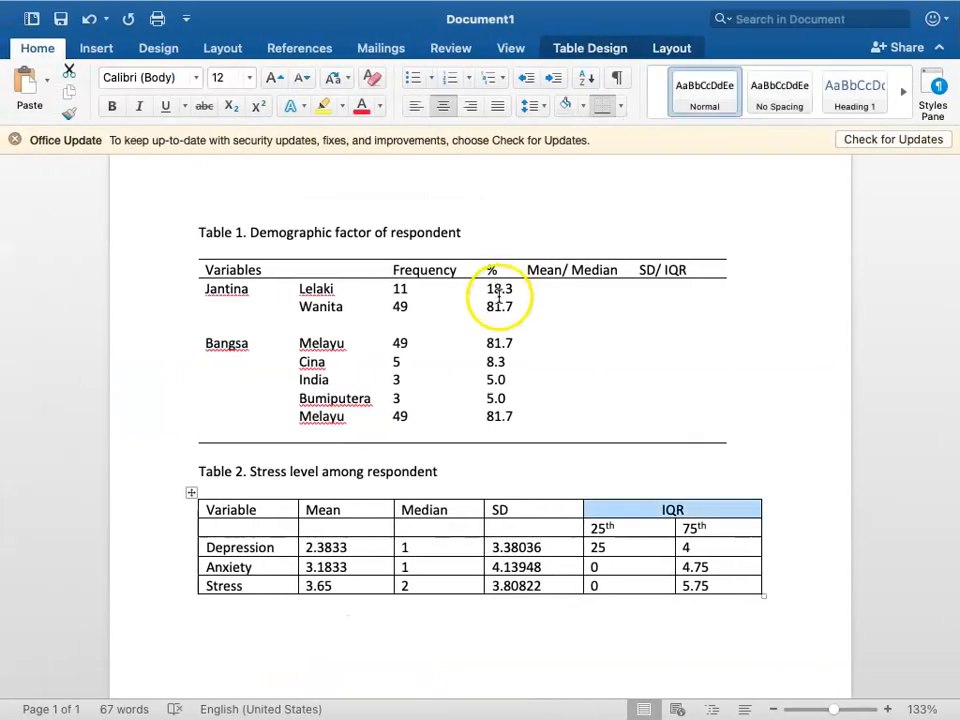
pyautogui.click(438, 643)
pyautogui.press('Return')
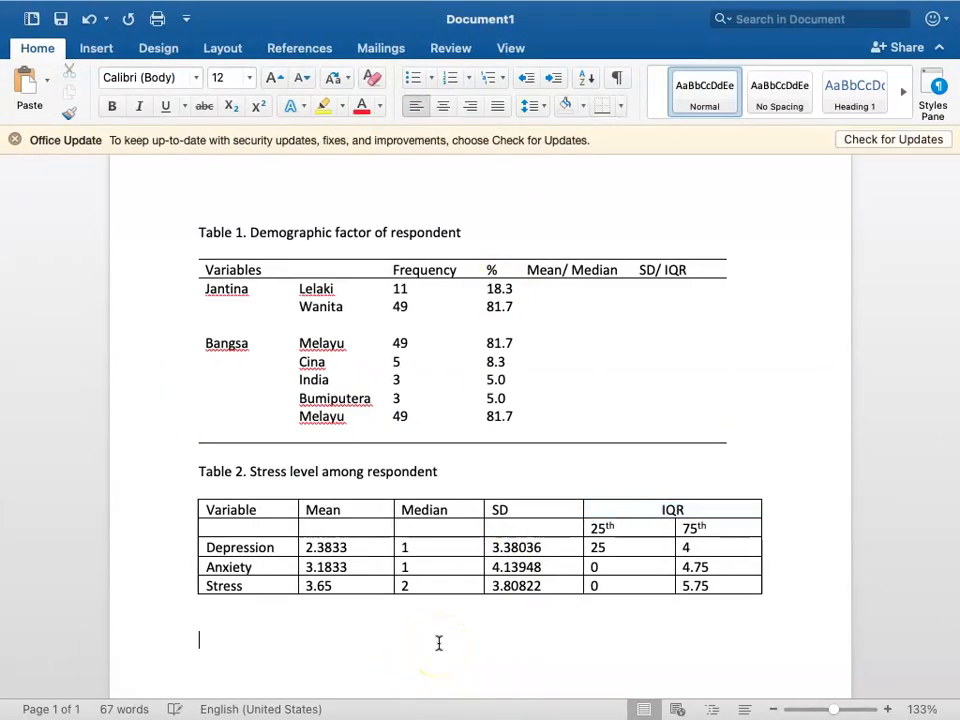
pyautogui.scroll(-2, 438, 643)
pyautogui.write('Ta')
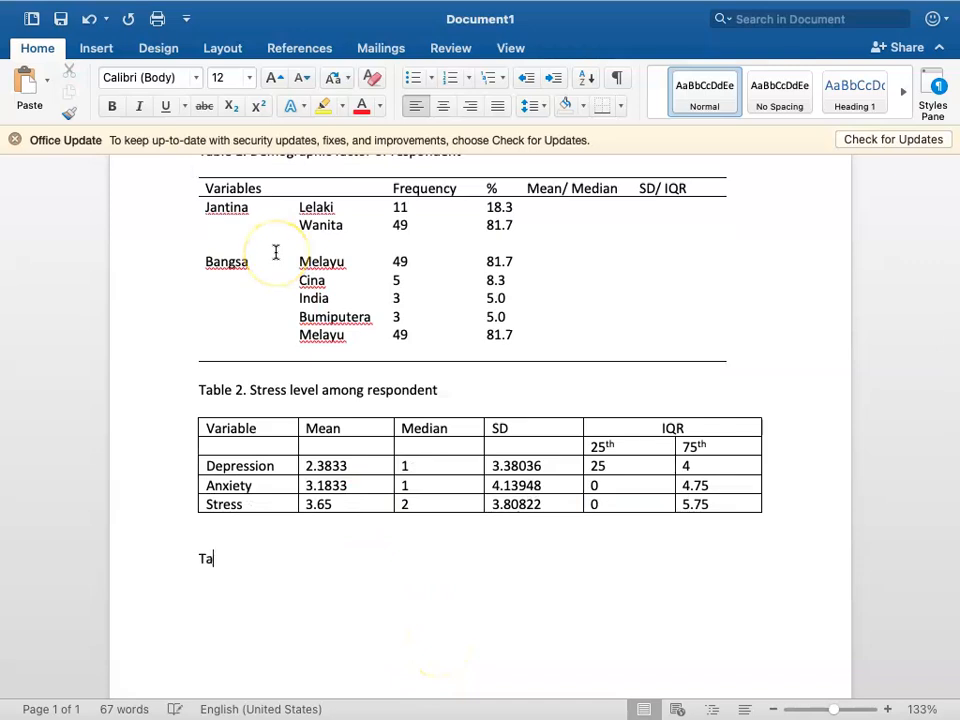
pyautogui.write('ble 3. Hypi')
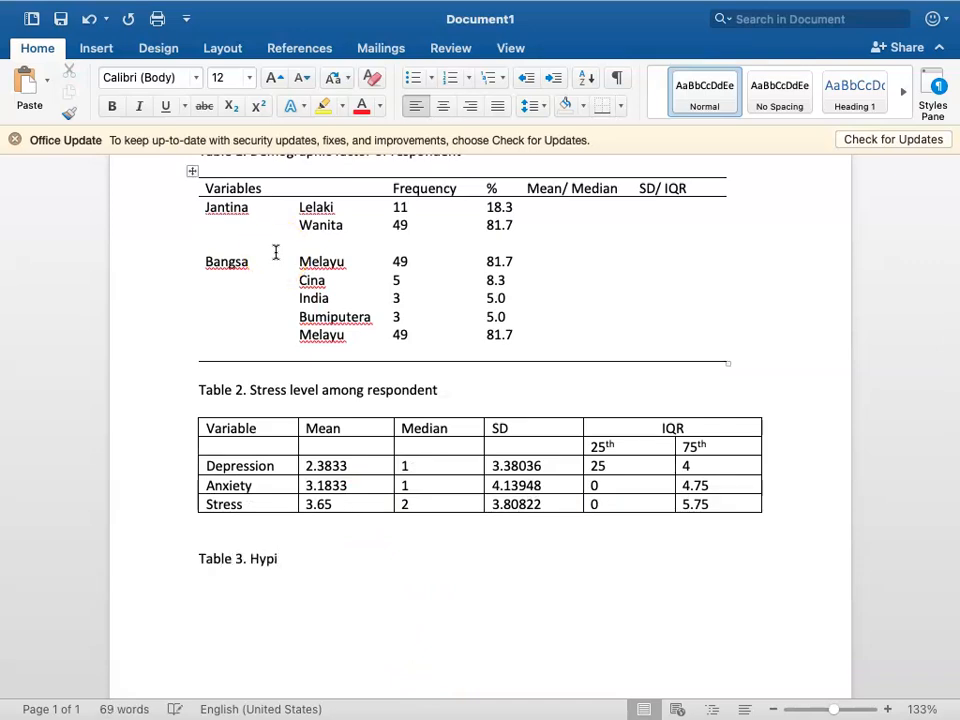
pyautogui.press('BackSpace')
pyautogui.write('othesi')
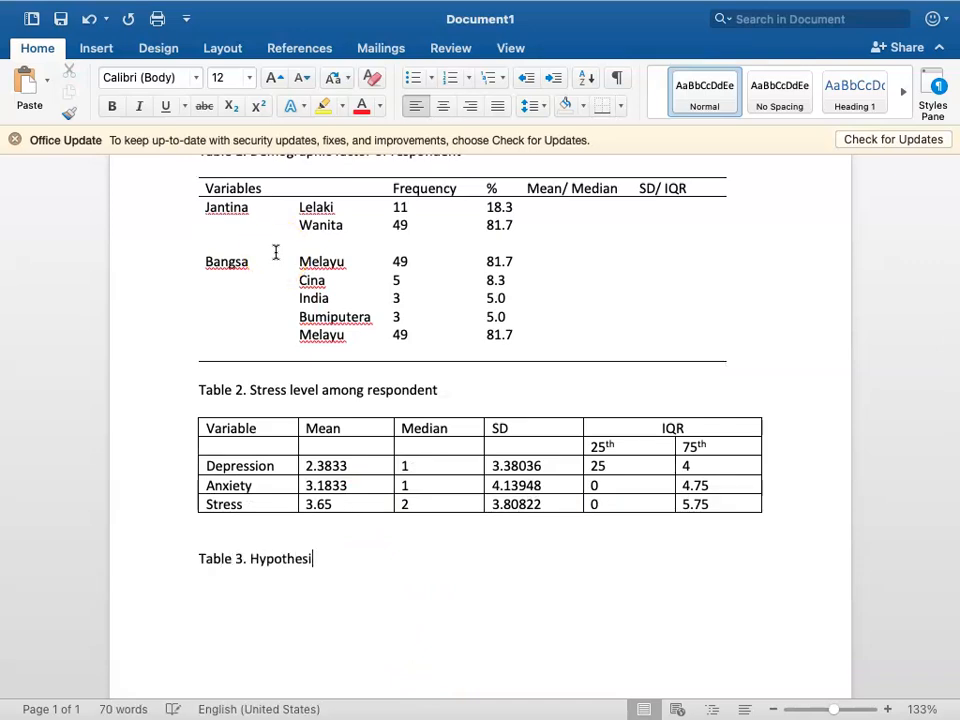
pyautogui.write('s testing (')
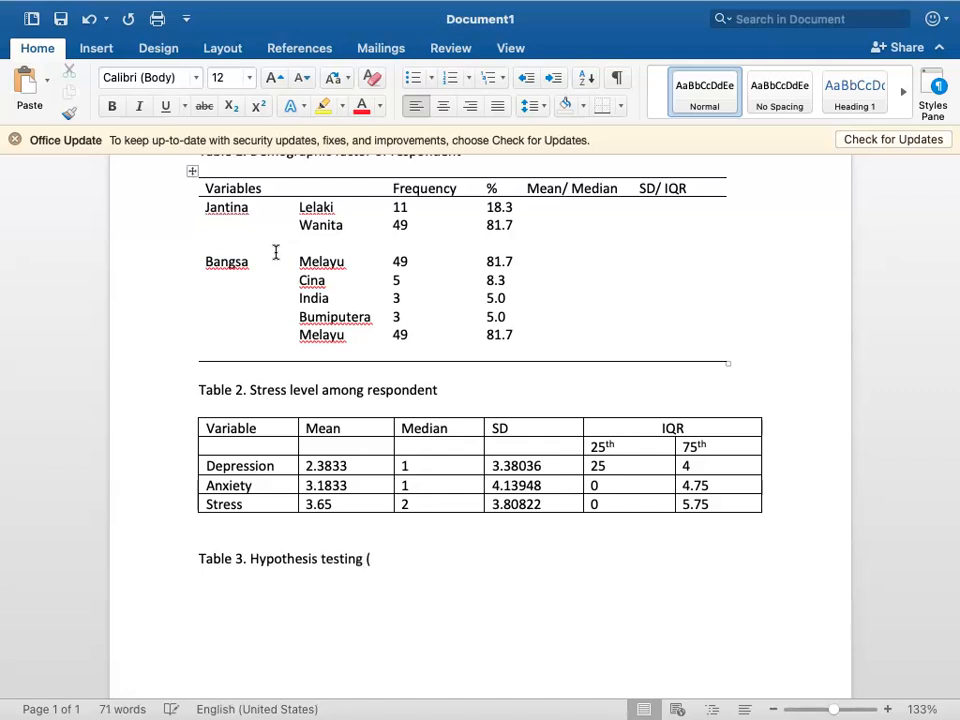
# Step: Complete the Table 3 caption with "Non-parametric) – Mann Whitney" and start a new line below it
pyautogui.write('Non-para')
pyautogui.press('BackSpace')
pyautogui.press('BackSpace')
pyautogui.press('BackSpace')
pyautogui.write('parametric) - Mann Whit')
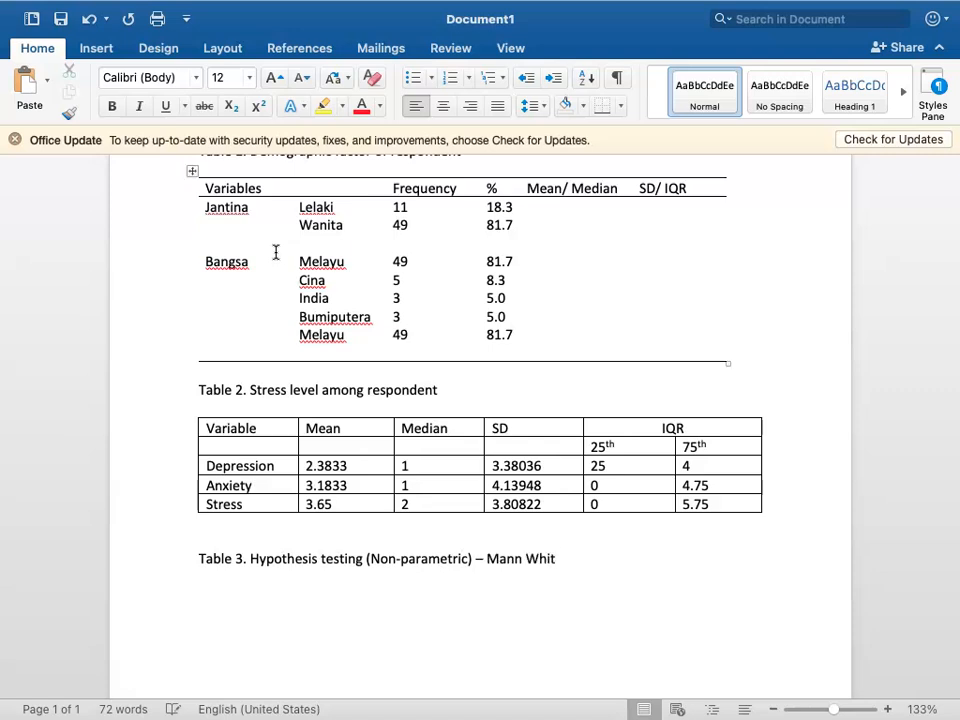
pyautogui.write('ney')
pyautogui.press('Return')
# Step: Insert a table with five columns and four rows under the Table 3 caption and enter "variables" in its first cell
pyautogui.click(49, 240)
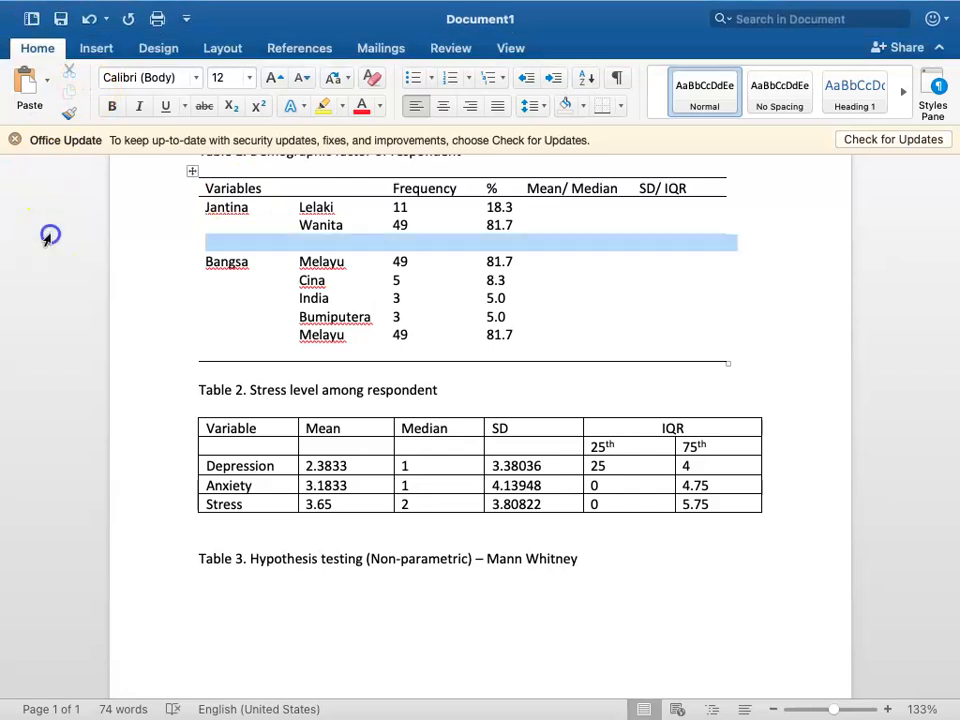
pyautogui.click(96, 47)
pyautogui.click(231, 586)
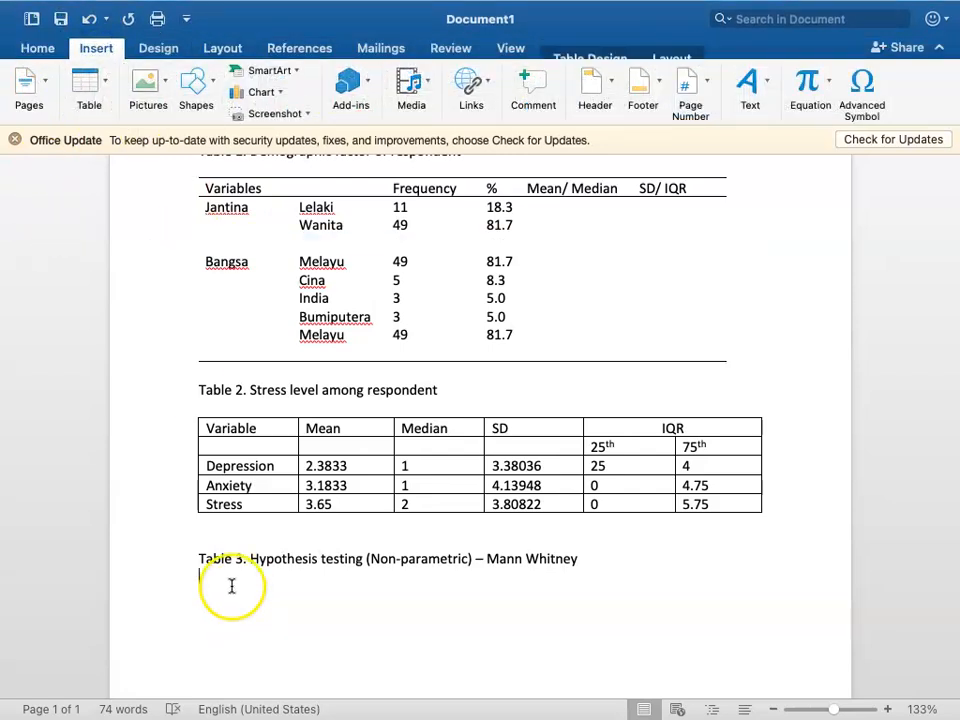
pyautogui.click(86, 84)
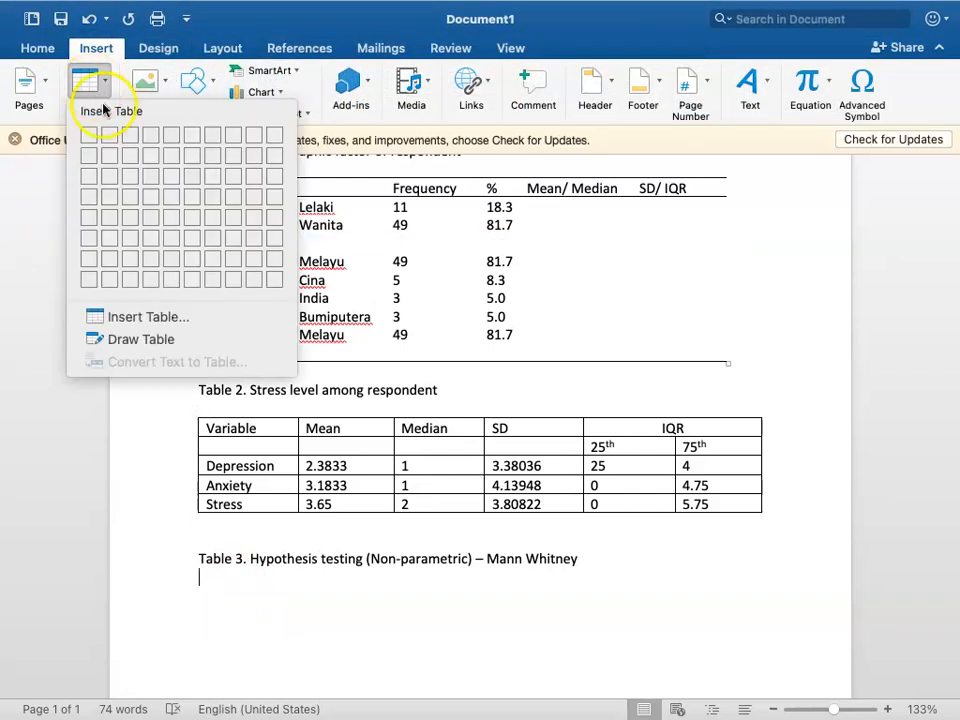
pyautogui.click(161, 189)
pyautogui.write('variables')
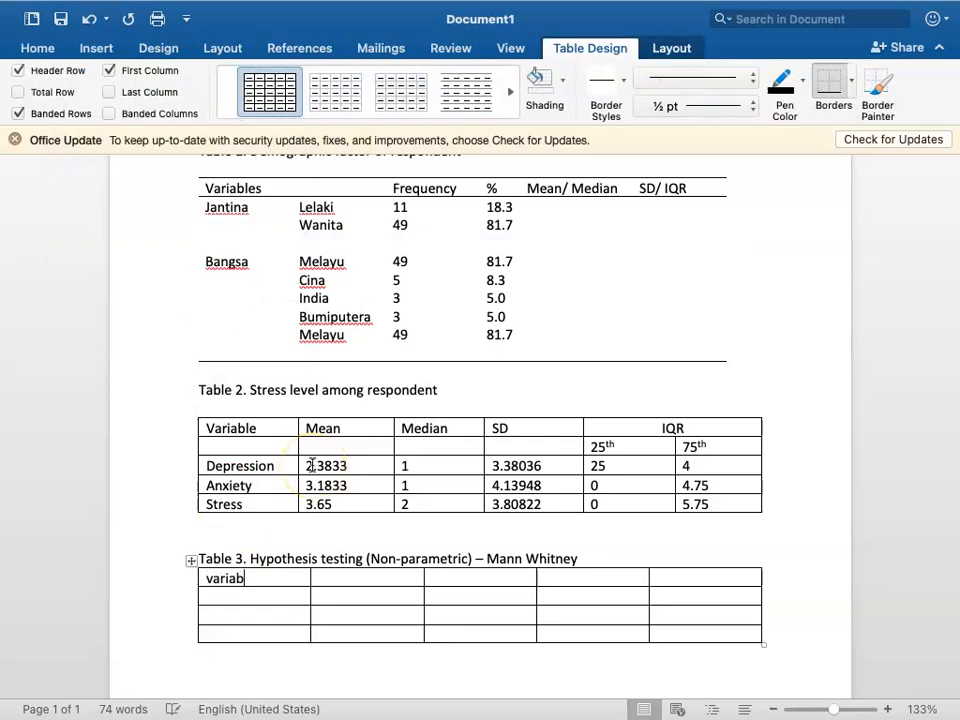
# Step: Head the third and fourth columns of Table 3 "Median" and "IQR", leaving the second column's heading empty
pyautogui.press('Tab')
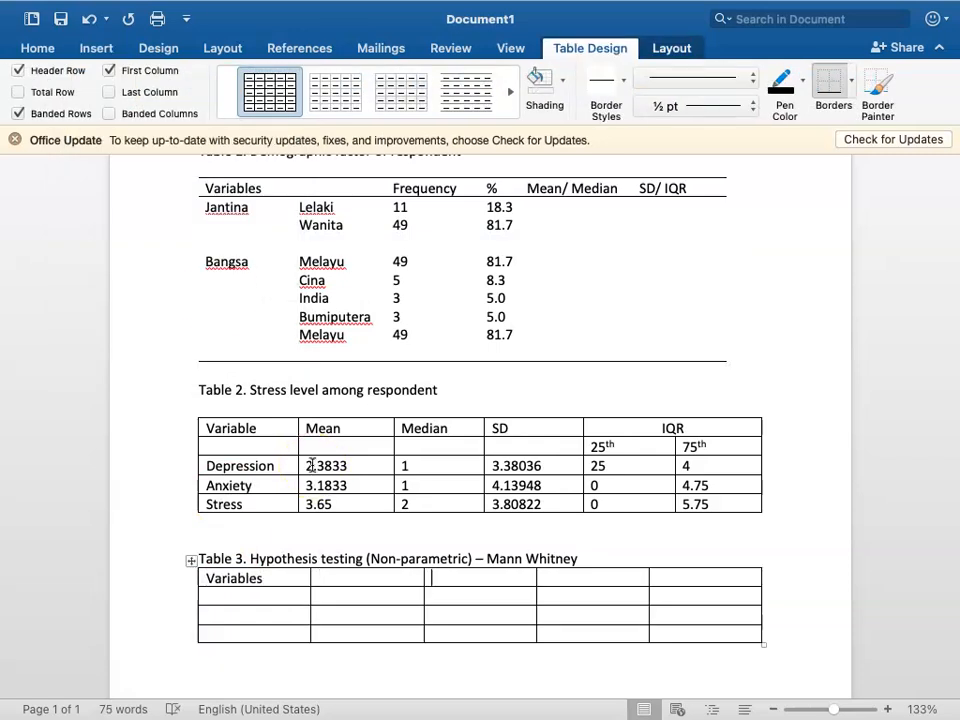
pyautogui.write('Mean')
pyautogui.press('BackSpace')
pyautogui.press('BackSpace')
pyautogui.write('dian ')
pyautogui.write('IQR')
# Step: Add the subheadings "25th" and "75th" in the last two columns of Table 3's second row
pyautogui.press('Down')
pyautogui.write('2th')
pyautogui.press('BackSpace')
pyautogui.press('BackSpace')
pyautogui.write('5th')
pyautogui.press('Tab')
pyautogui.write('75th')
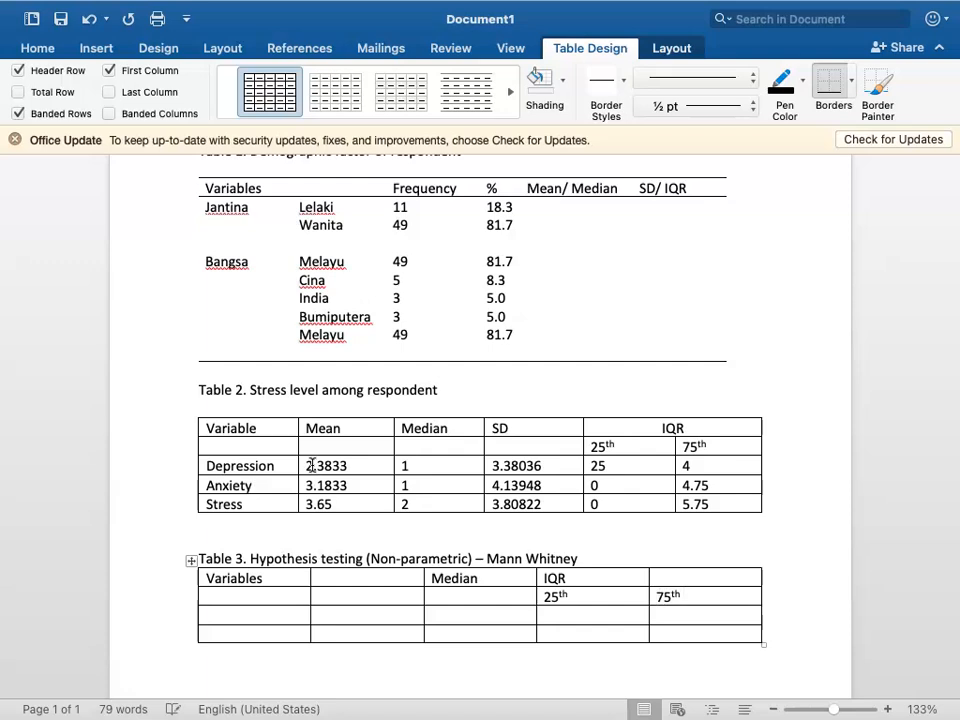
# Step: Extend the Table 3 caption with ". Different test for stress level between specific variable"
pyautogui.click(242, 613)
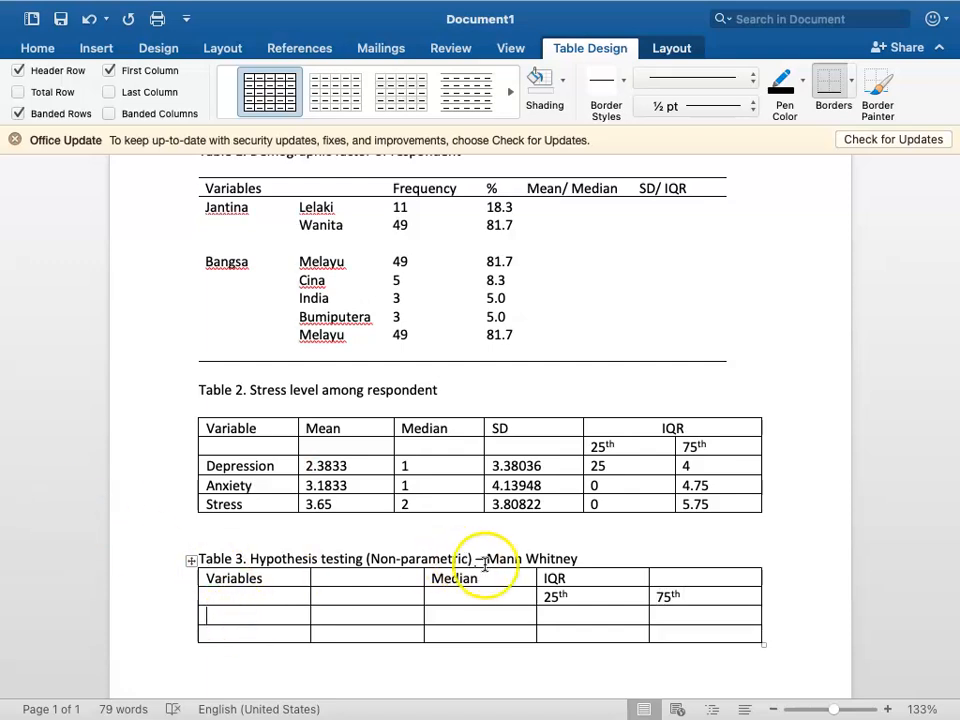
pyautogui.click(588, 562)
pyautogui.write('. ')
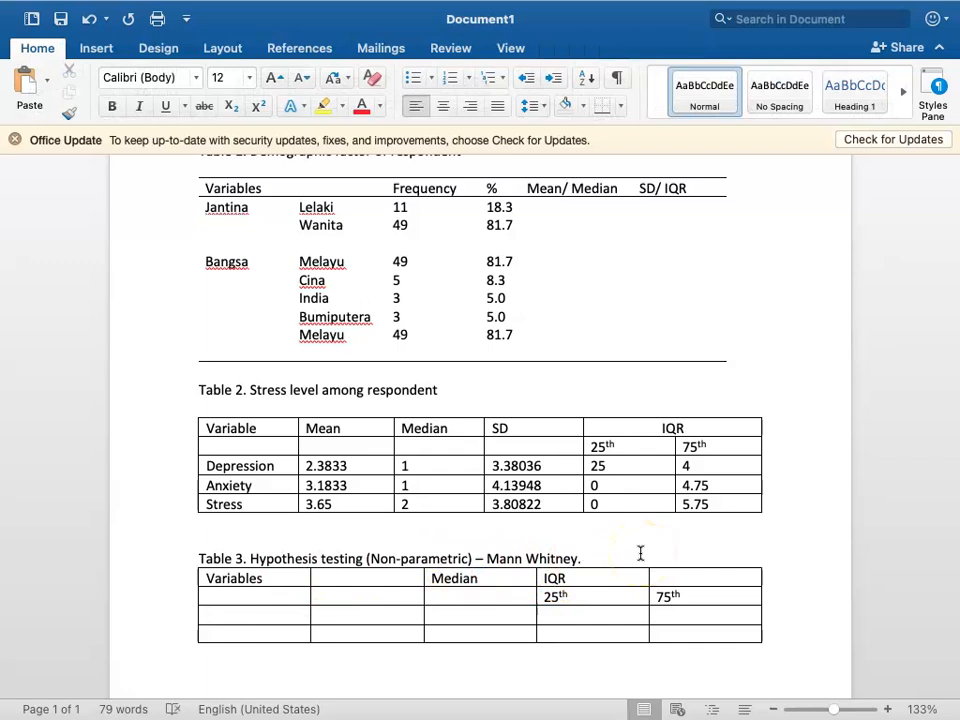
pyautogui.write('Different')
pyautogui.write('i')
pyautogui.write('tes of t')
pyautogui.press('BackSpace')
pyautogui.press('BackSpace')
pyautogui.press('BackSpace')
pyautogui.press('BackSpace')
pyautogui.press('BackSpace')
pyautogui.press('BackSpace')
pyautogui.press('BackSpace')
pyautogui.press('BackSpace')
pyautogui.press('BackSpace')
pyautogui.write('te')
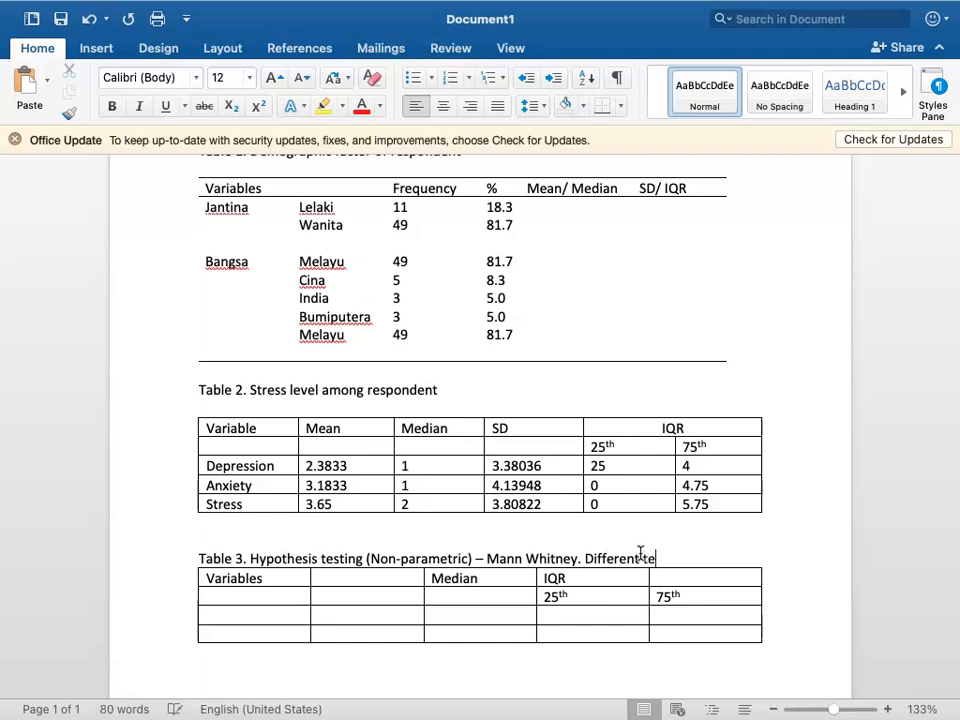
pyautogui.write('st for stress level')
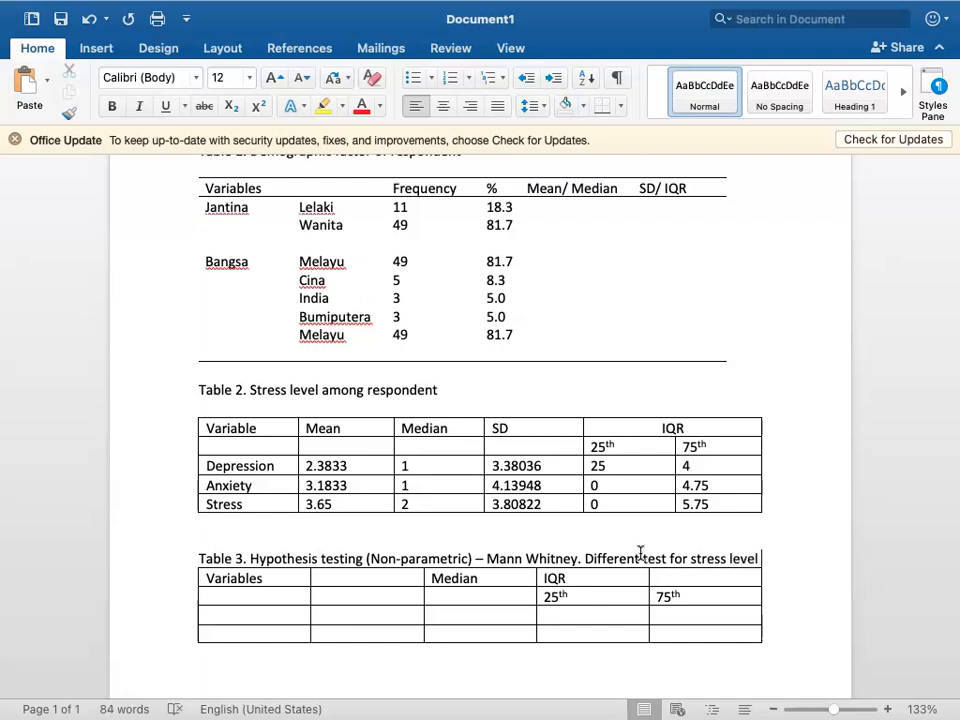
pyautogui.write(' between ')
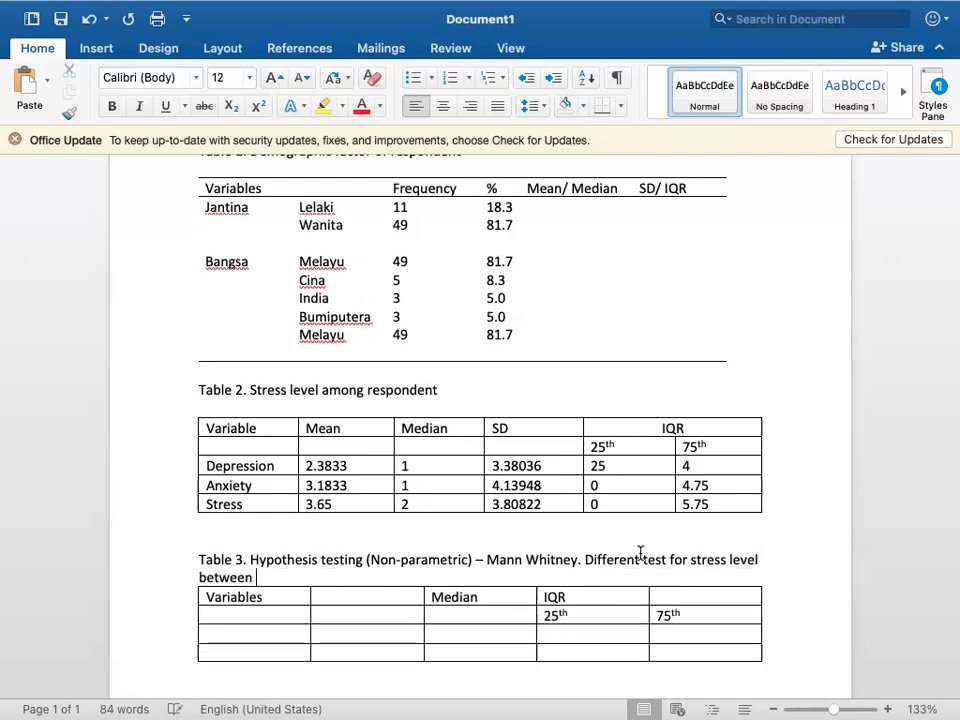
pyautogui.write('specific variable')
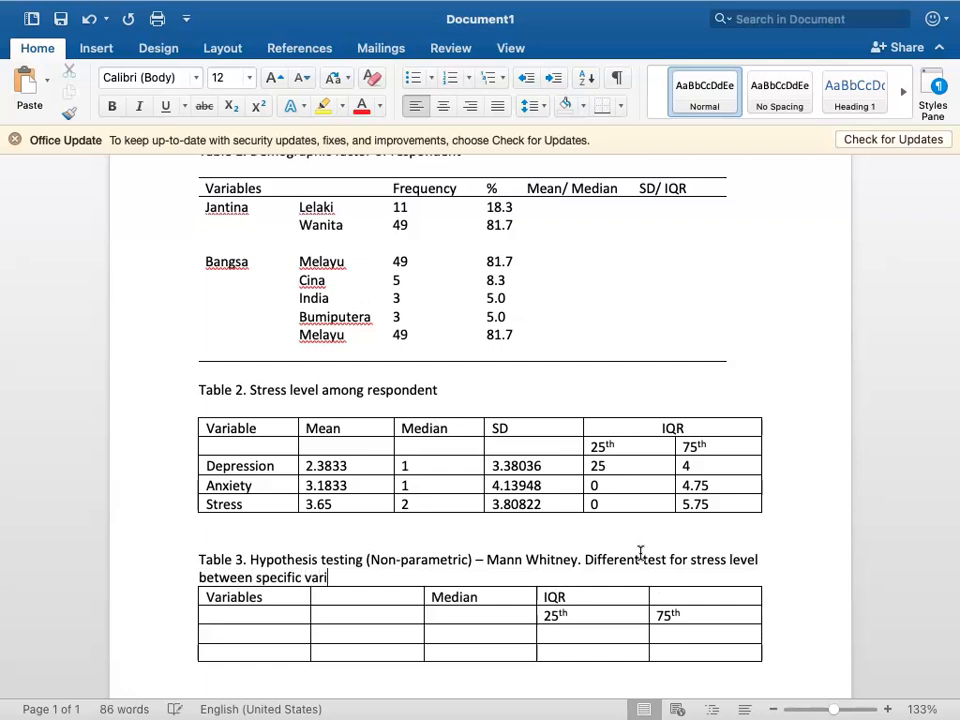
# Step: Enter "Gender" in the third row of Table 3, with "Male" and "Female" stacked in the second column
pyautogui.click(250, 637)
pyautogui.write('Gender')
pyautogui.press('Tab')
pyautogui.write('Male')
pyautogui.press('Down')
pyautogui.write('Female')
# Step: Add three empty rows at the end of Table 3
pyautogui.press('Tab')
pyautogui.press('Tab')
pyautogui.press('Tab')
pyautogui.press('Tab')
pyautogui.press('Tab')
pyautogui.press('Tab')
pyautogui.press('Tab')
pyautogui.press('Tab')
pyautogui.press('Tab')
pyautogui.press('Tab')
pyautogui.press('Tab')
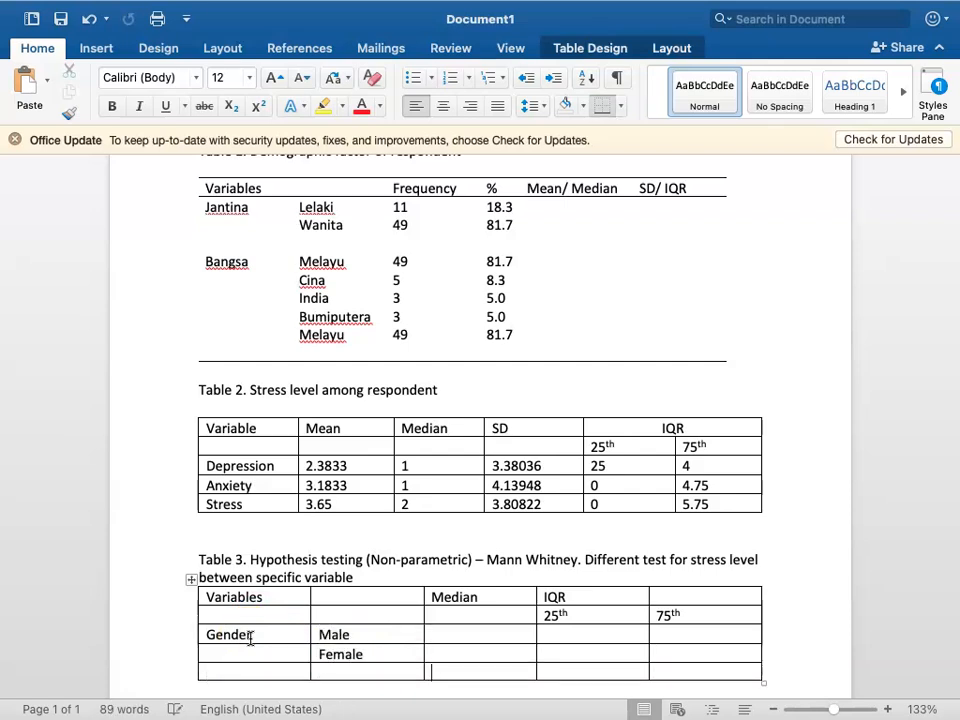
pyautogui.press('Tab')
pyautogui.press('Tab')
pyautogui.press('Tab')
pyautogui.press('Tab')
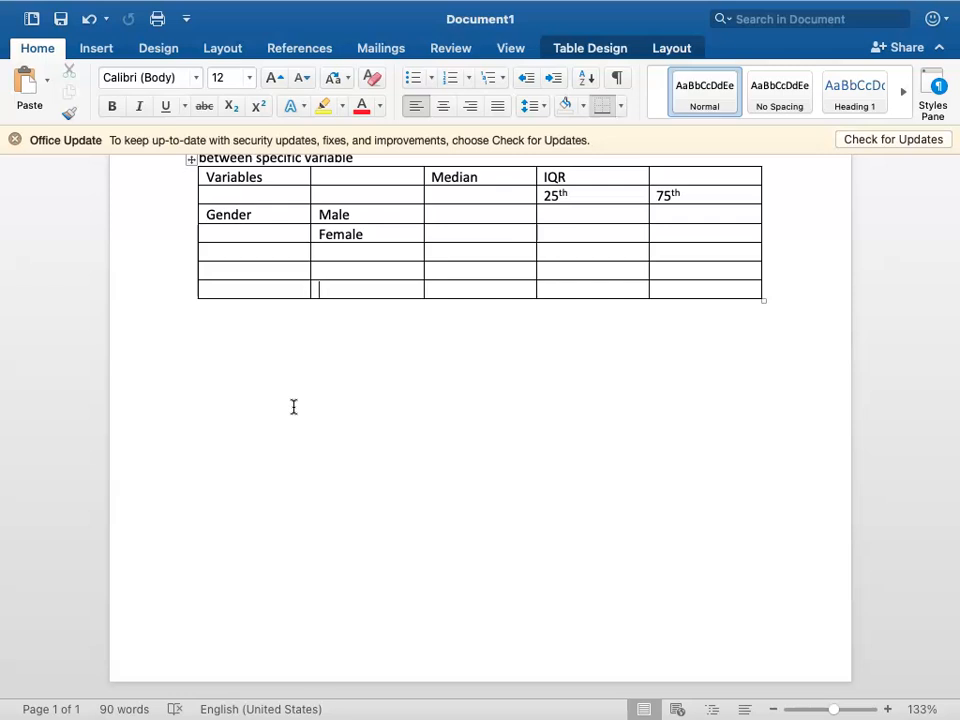
# Step: Enter "Maritial Status" in the second-to-last row of Table 3, with "Have married" and "Not even married" stacked in the second column
pyautogui.click(256, 269)
pyautogui.write('maritial have am')
pyautogui.press('BackSpace')
pyautogui.press('BackSpace')
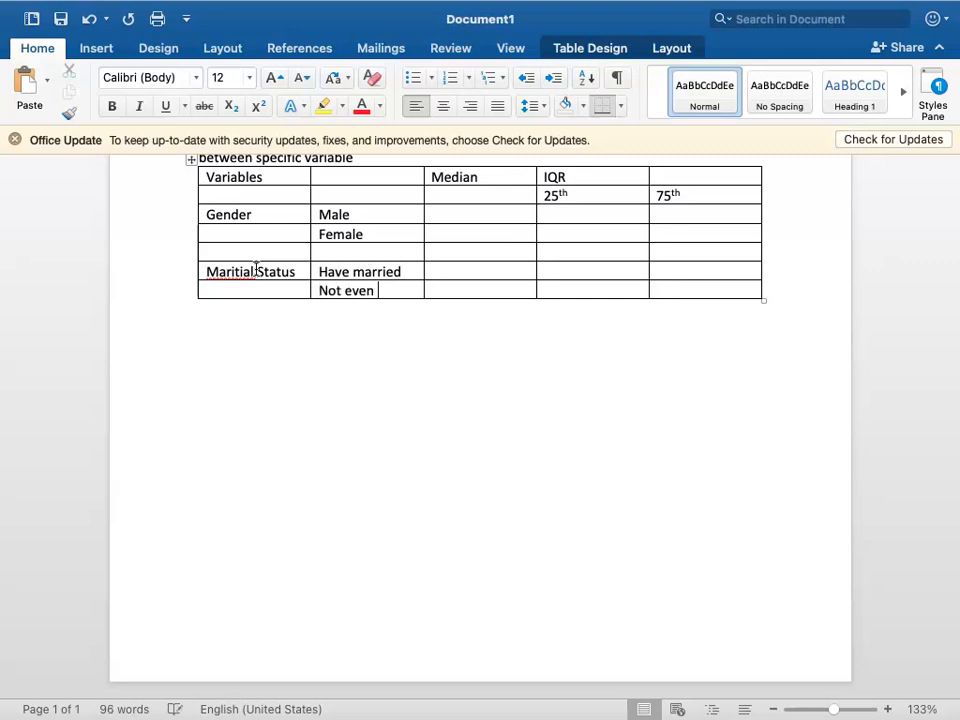
pyautogui.write('d')
pyautogui.press('BackSpace')
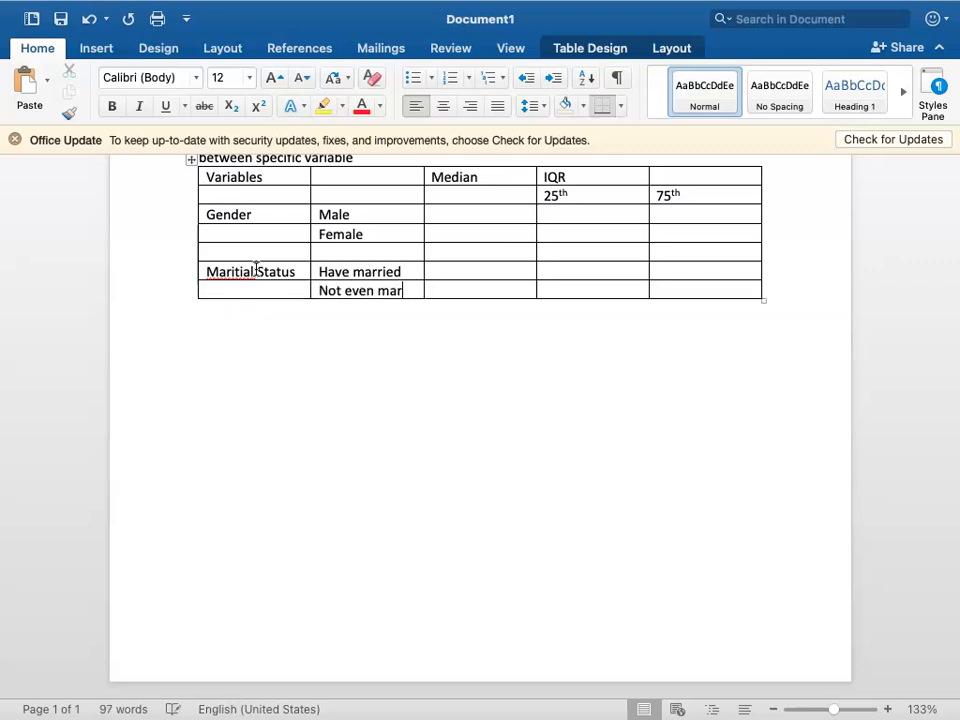
pyautogui.write('ried')
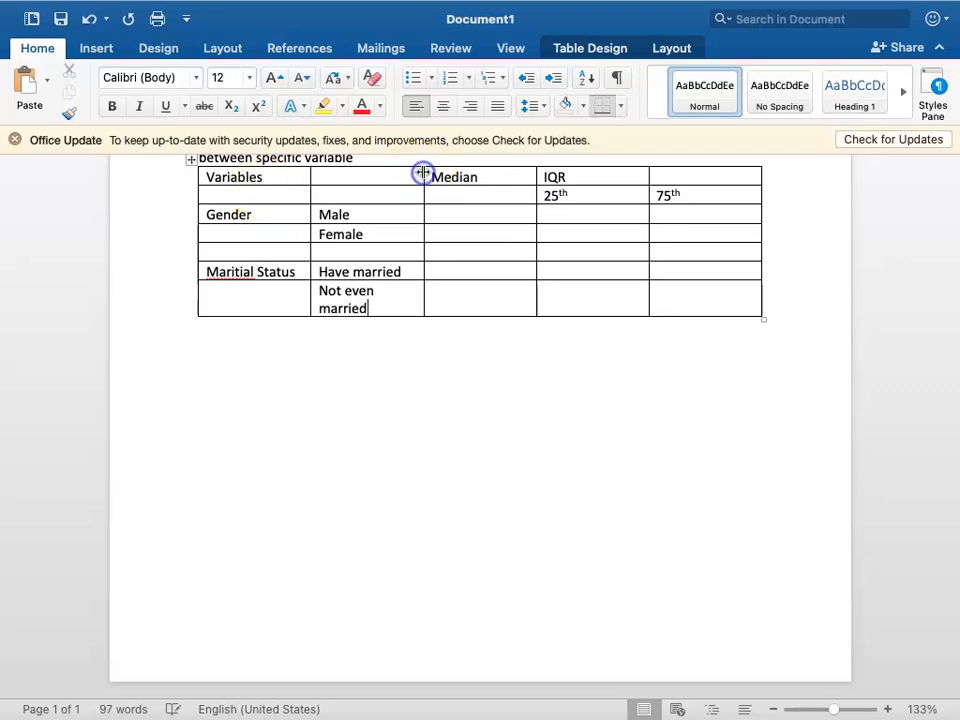
# Step: Widen the second column of Table 3 so "Not even married" fits on one line, and correct the spelling to "Marital"
pyautogui.moveTo(423, 173); pyautogui.dragTo(438, 173)
pyautogui.rightClick(238, 271)
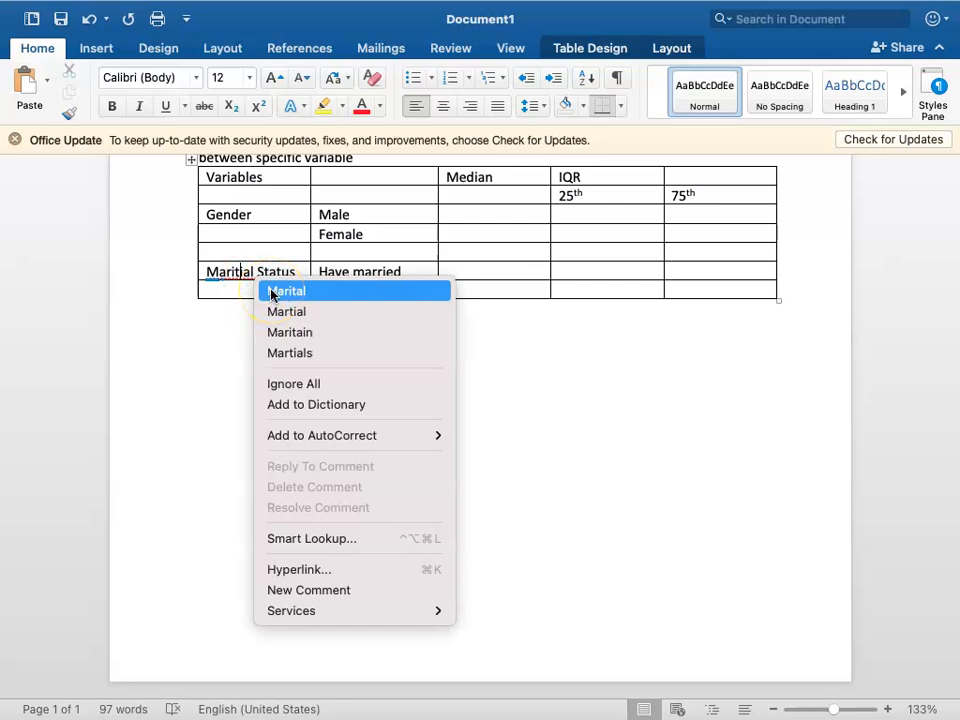
pyautogui.click(285, 291)
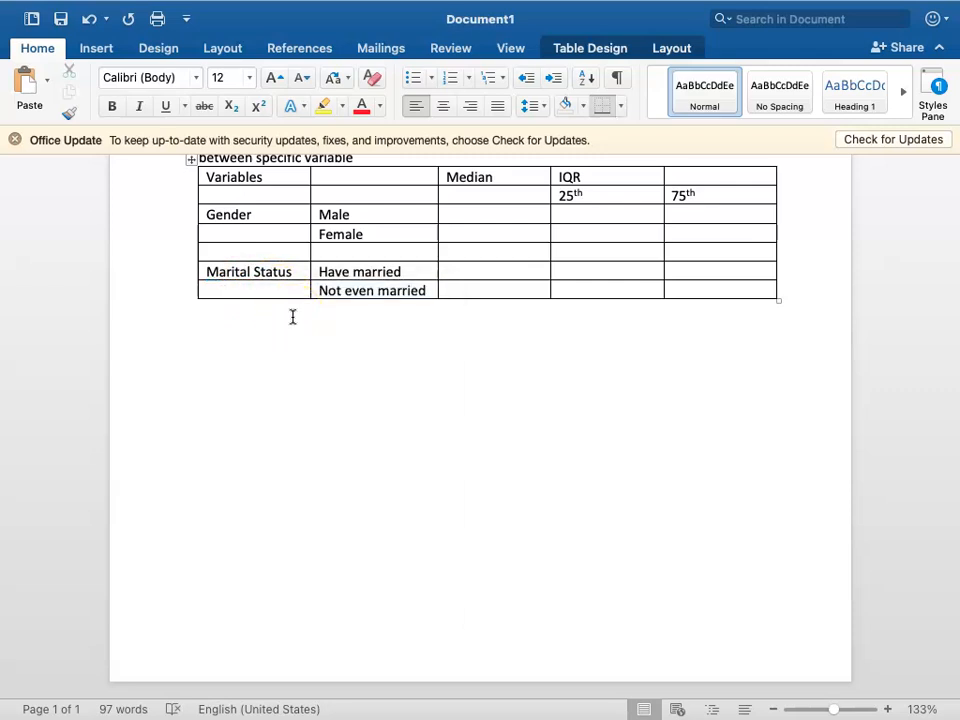
# Step: Switch from the Word table to the SPSS output and examine the Mann-Whitney Ranks table for values to report
pyautogui.click(468, 220)
pyautogui.click(481, 228)
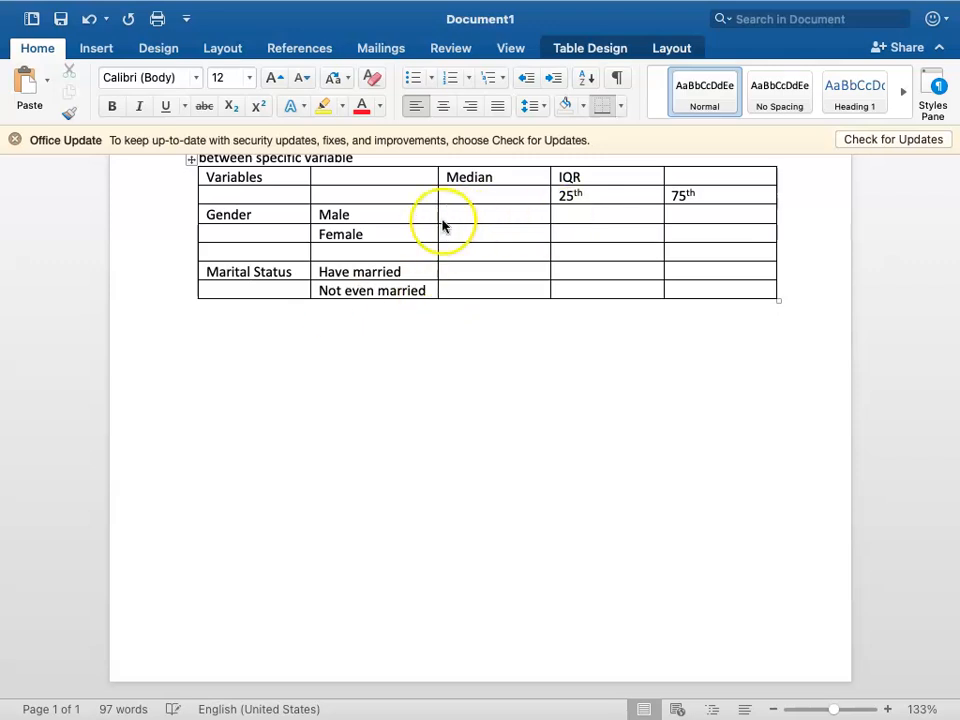
pyautogui.hotkey('ctrl', 'Left')
pyautogui.hotkey('ctrl', 'Left')
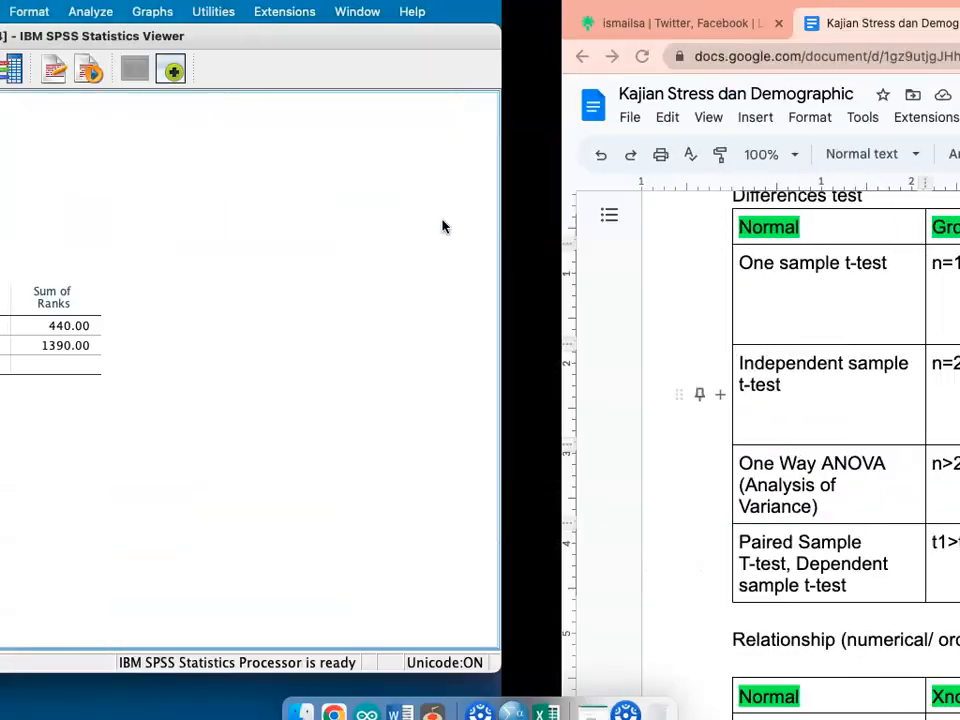
pyautogui.click(435, 328)
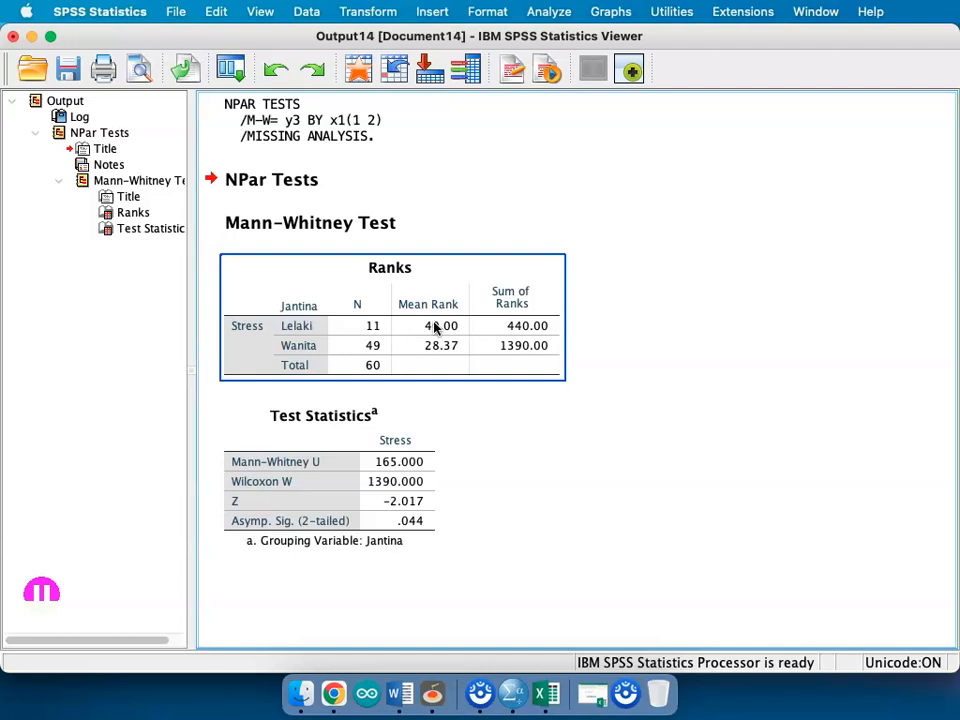
pyautogui.click(540, 12)
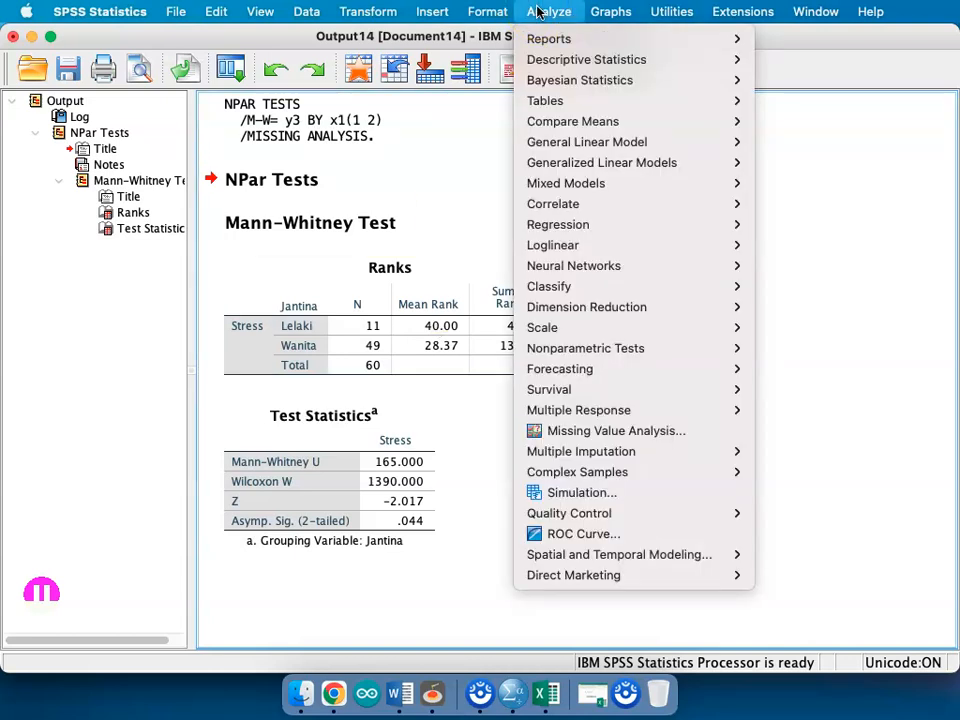
# Step: Set up Split File to compare groups based on Jantina [x1] and paste its syntax
pyautogui.click(307, 12)
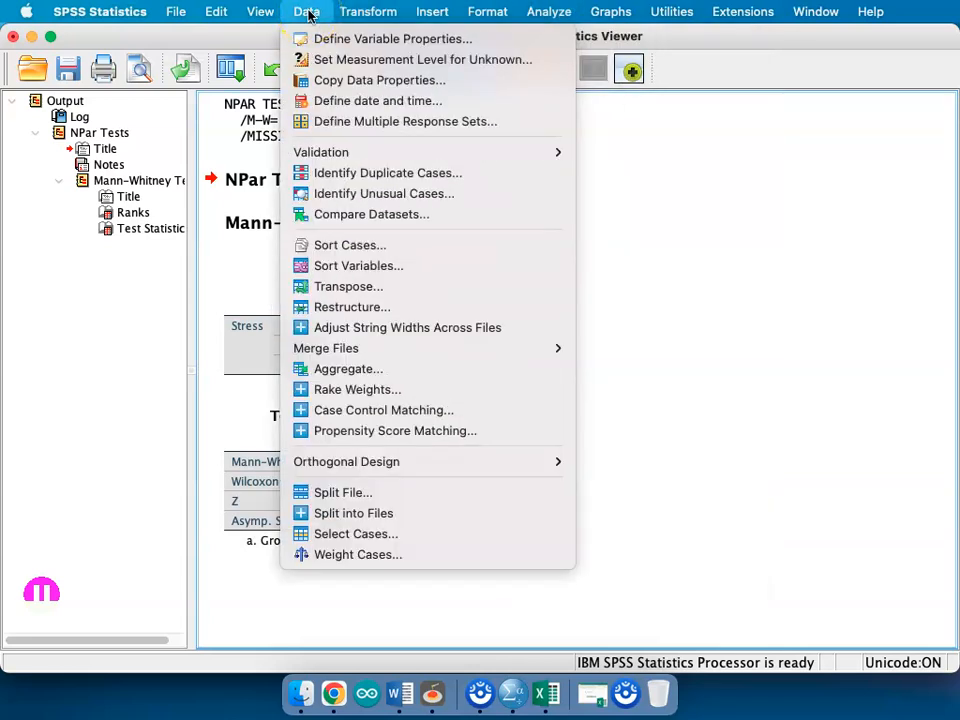
pyautogui.click(371, 489)
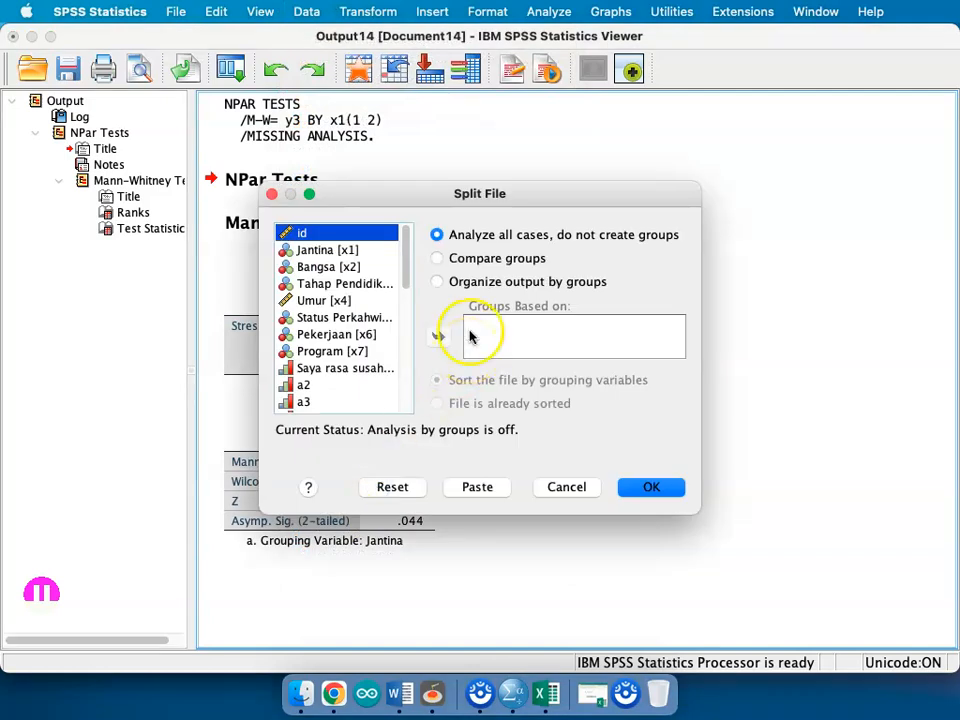
pyautogui.click(495, 258)
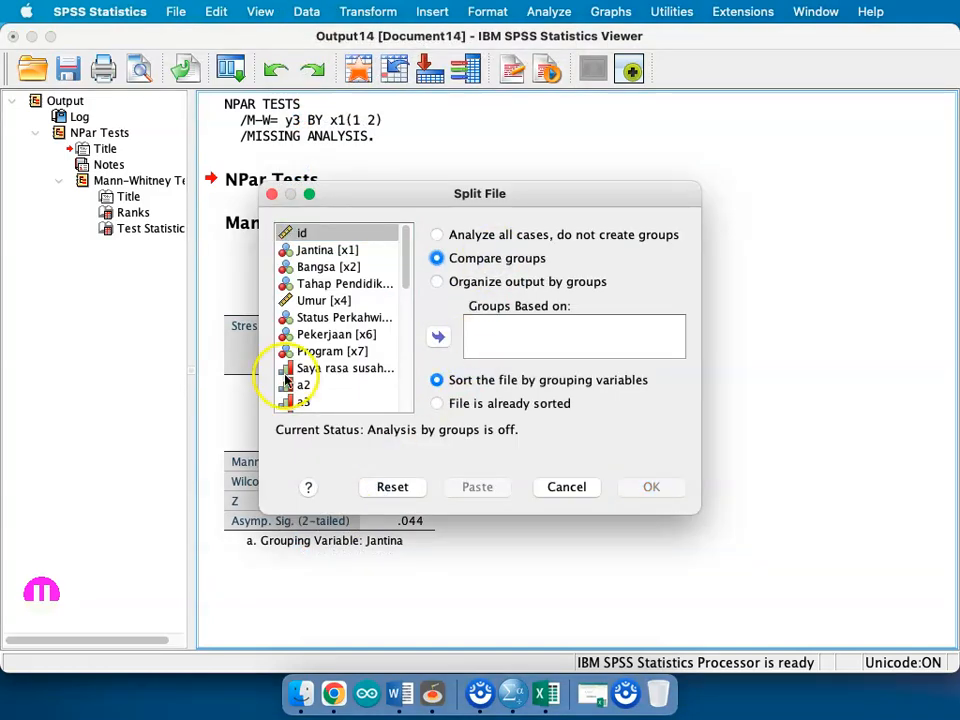
pyautogui.click(345, 250)
pyautogui.click(440, 335)
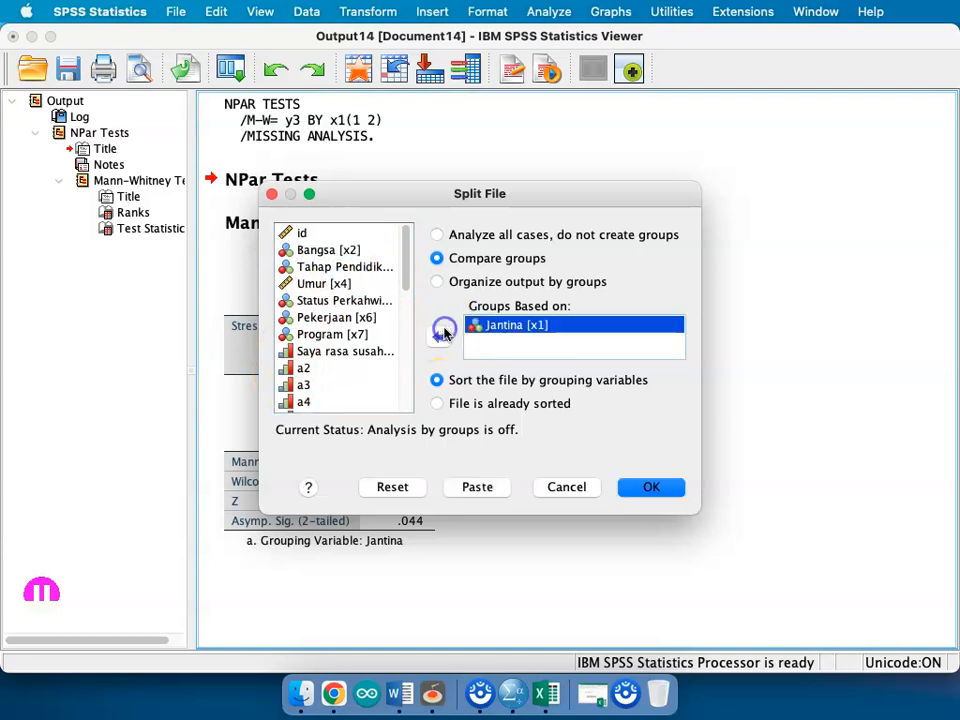
pyautogui.click(494, 487)
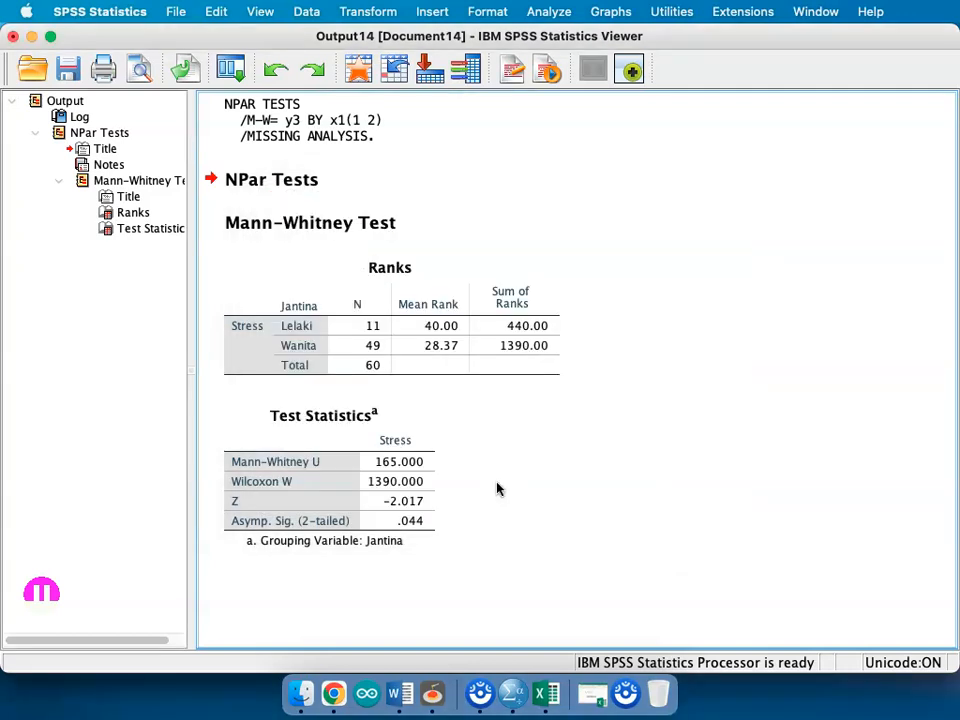
# Step: Bring up the datastress.sps syntax and highlight the pasted SORT CASES and SPLIT FILE commands for review
pyautogui.hotkey('ctrl', 'Up')
pyautogui.click(497, 488)
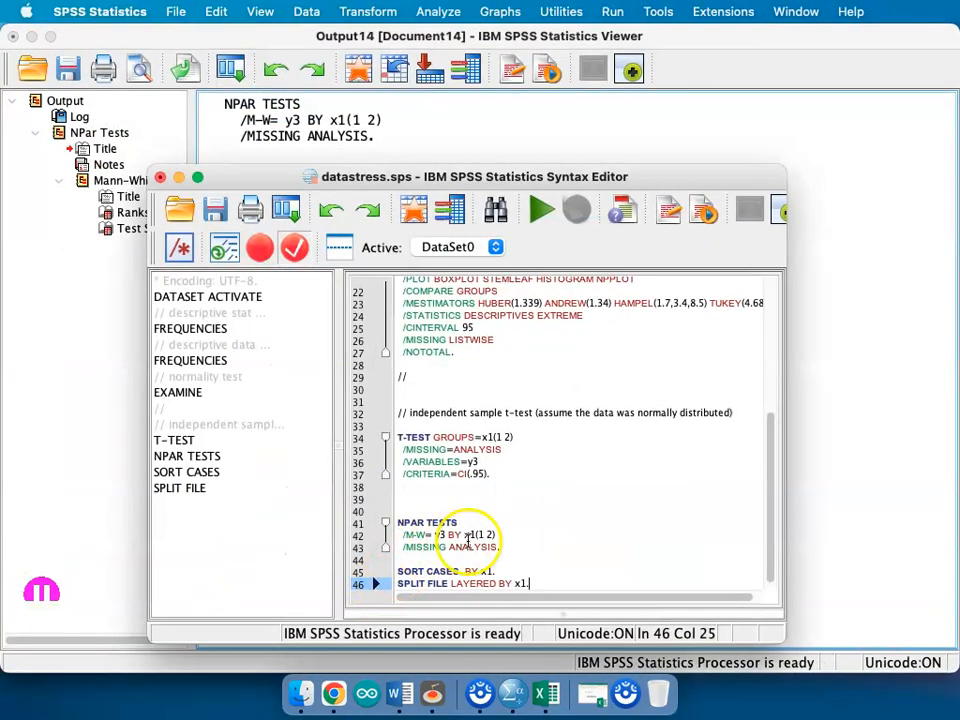
pyautogui.scroll(-1, 470, 540)
pyautogui.moveTo(553, 568); pyautogui.dragTo(385, 558)
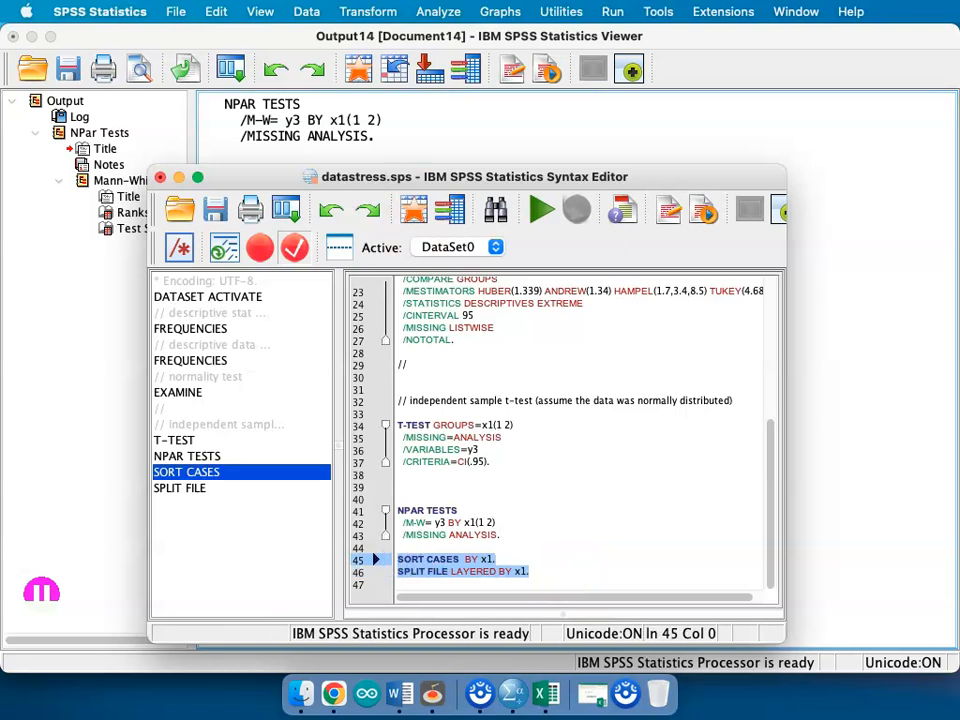
pyautogui.click(306, 11)
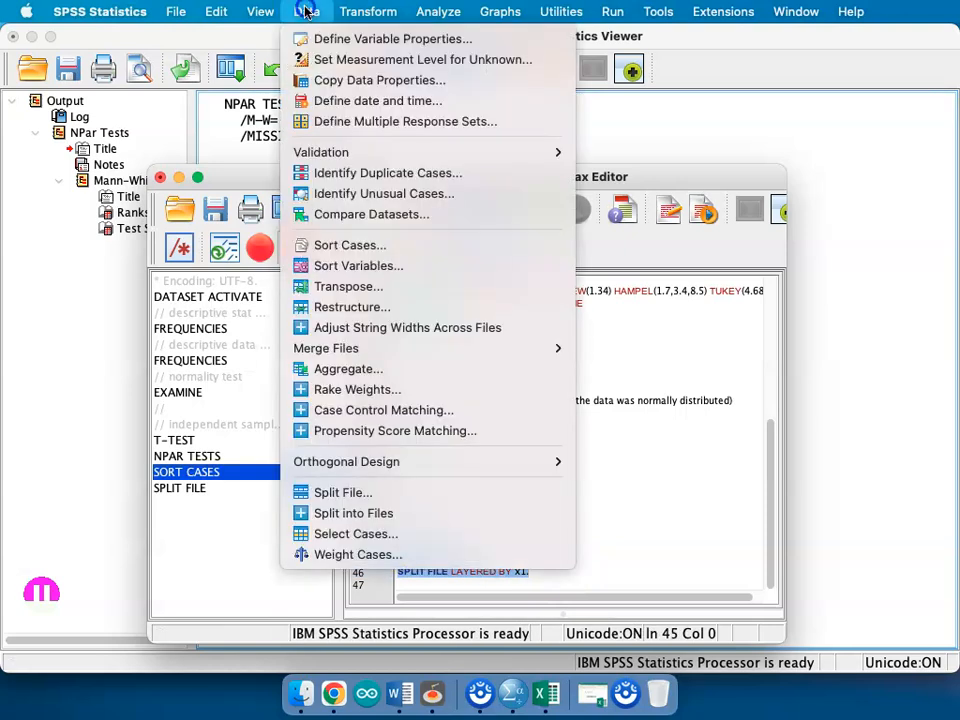
pyautogui.click(329, 493)
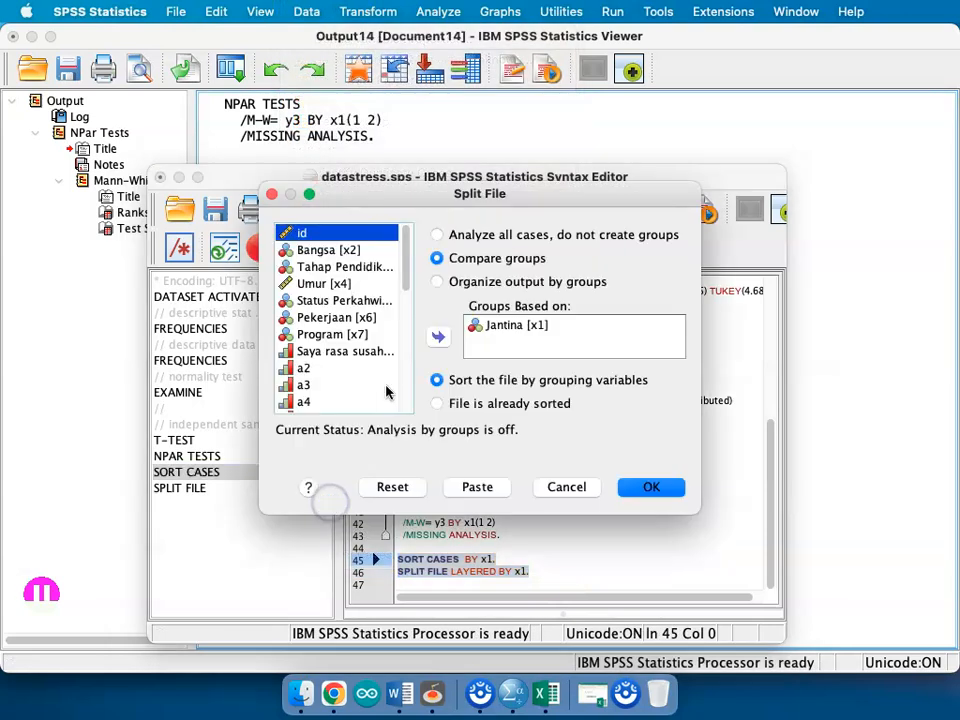
pyautogui.click(384, 490)
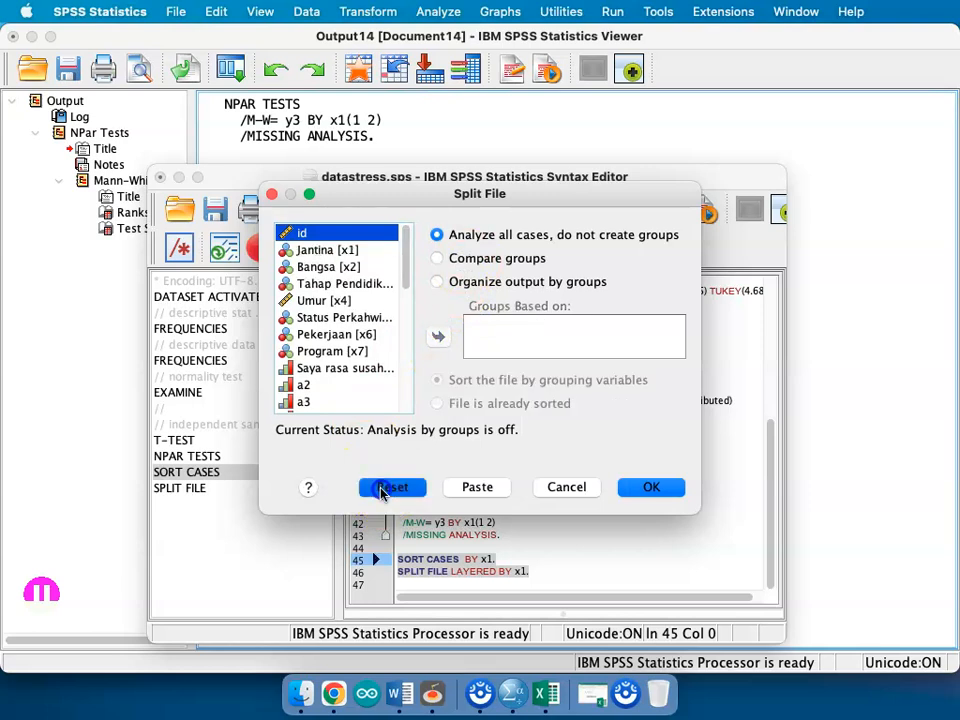
pyautogui.click(455, 260)
pyautogui.click(338, 264)
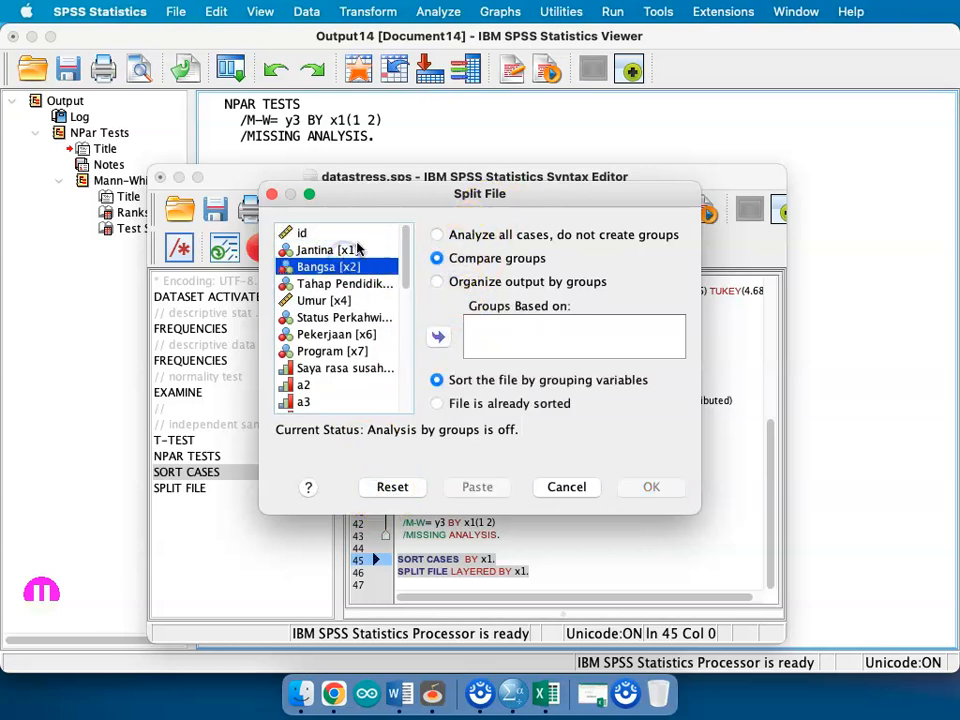
pyautogui.click(358, 249)
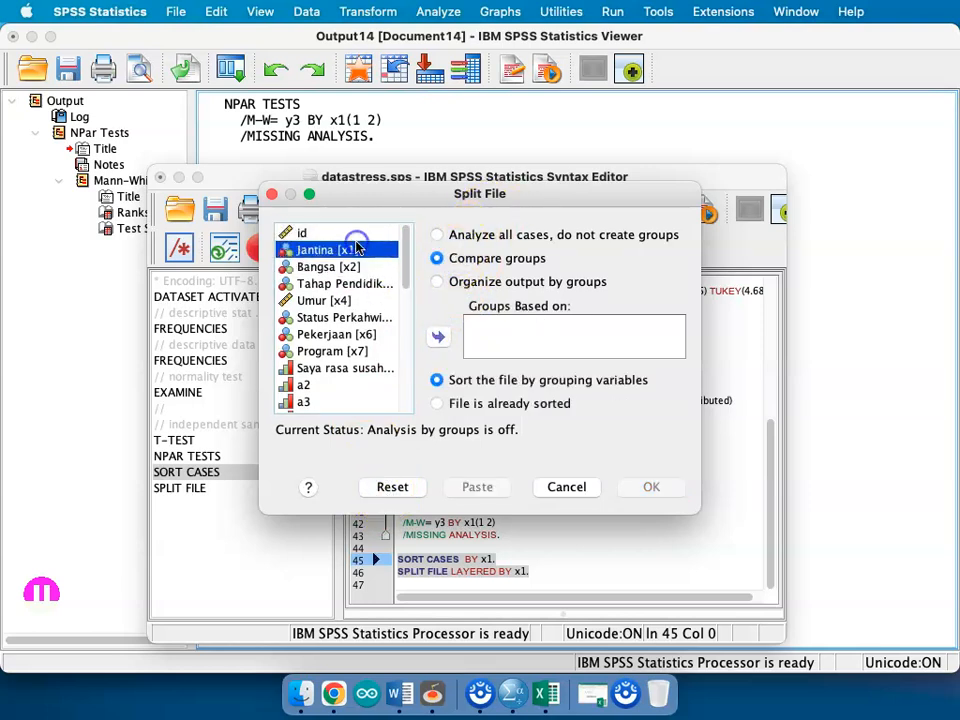
pyautogui.click(438, 337)
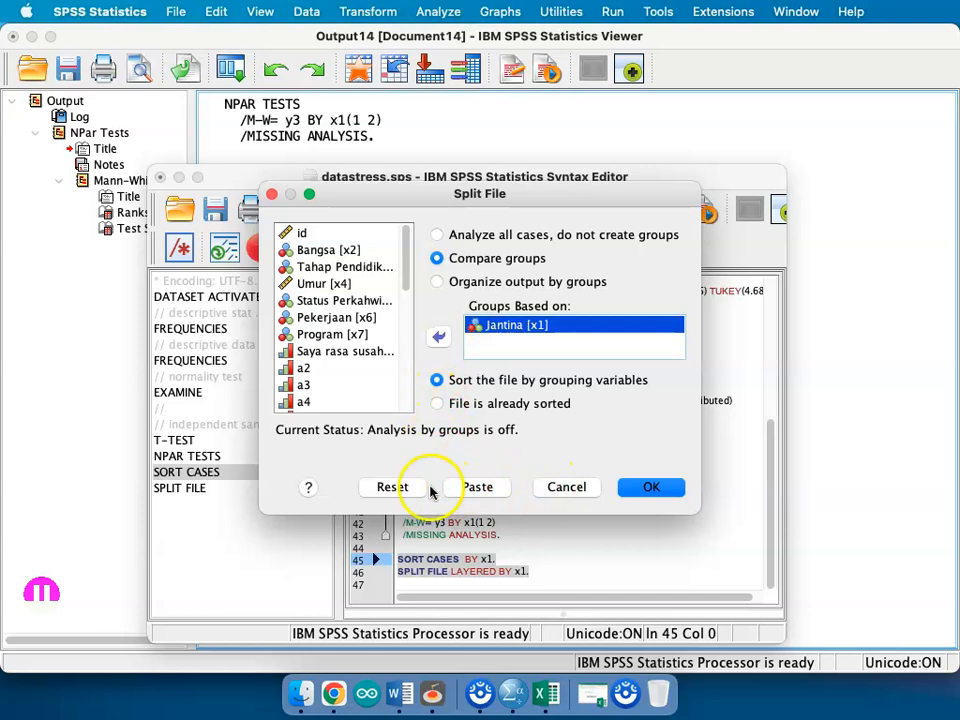
pyautogui.click(546, 488)
# Step: Add blank lines after the SPLIT FILE command, and set up a Frequencies analysis from default settings with Stress [y3] as the only variable
pyautogui.click(544, 572)
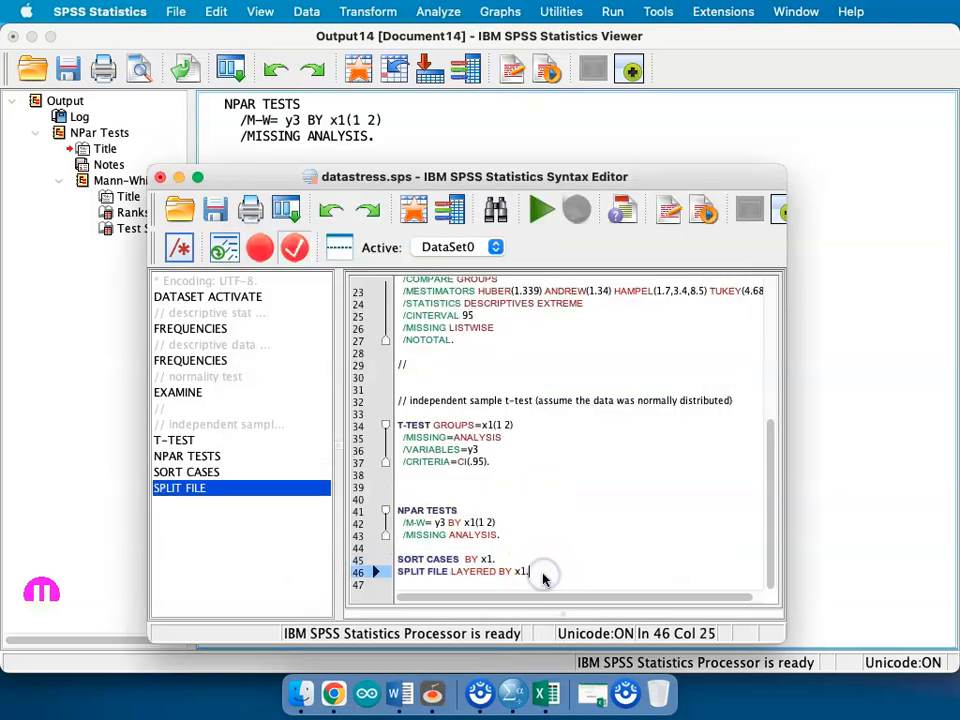
pyautogui.press('Return')
pyautogui.press('Return')
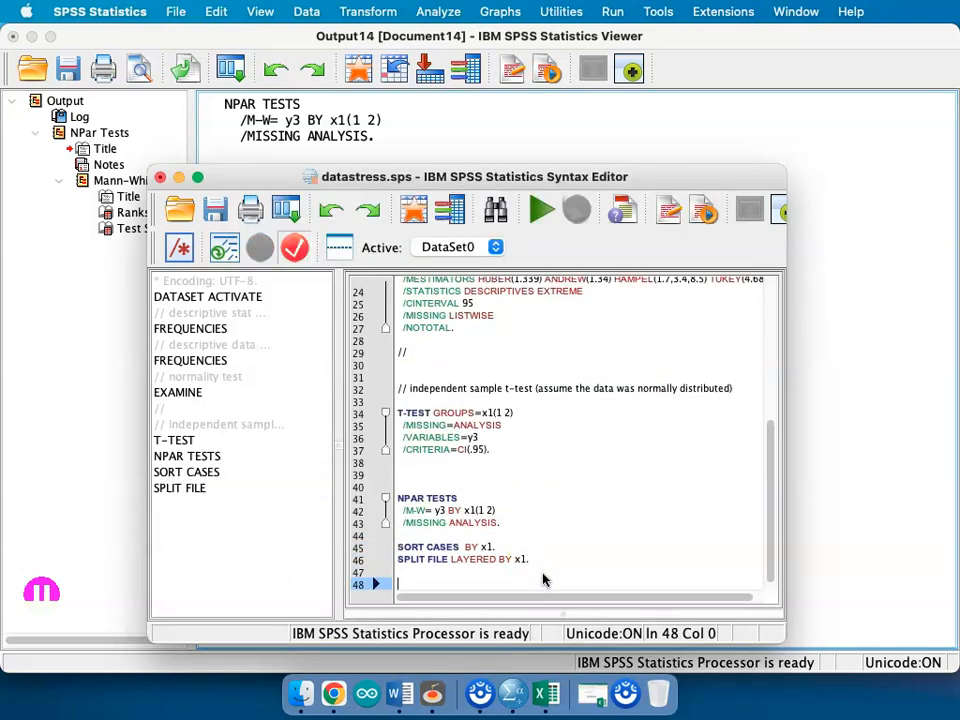
pyautogui.click(440, 14)
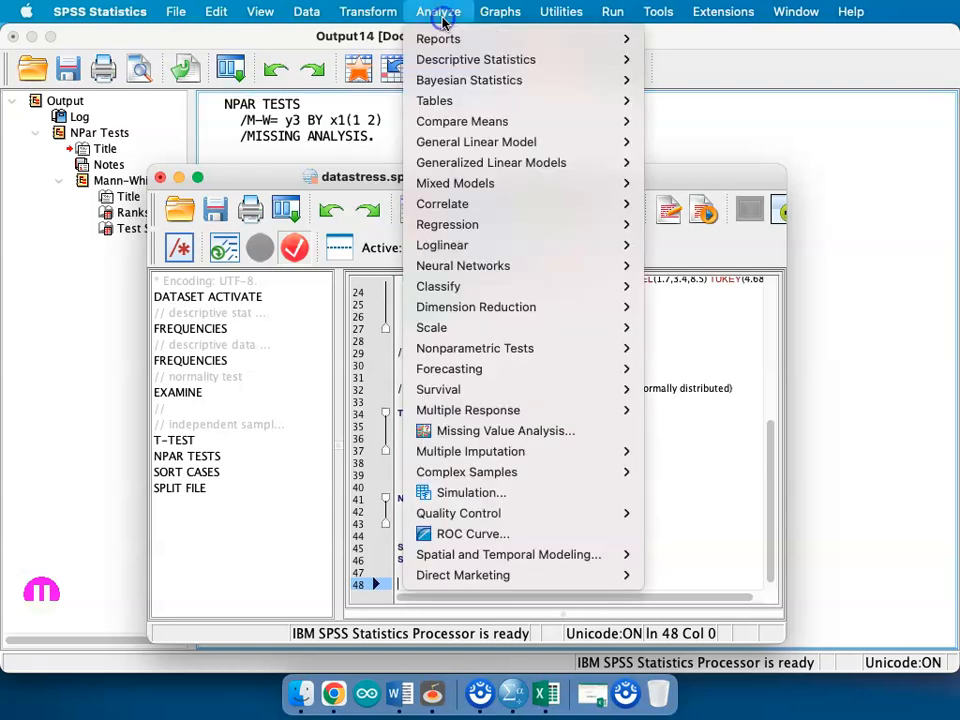
pyautogui.moveTo(490, 58)
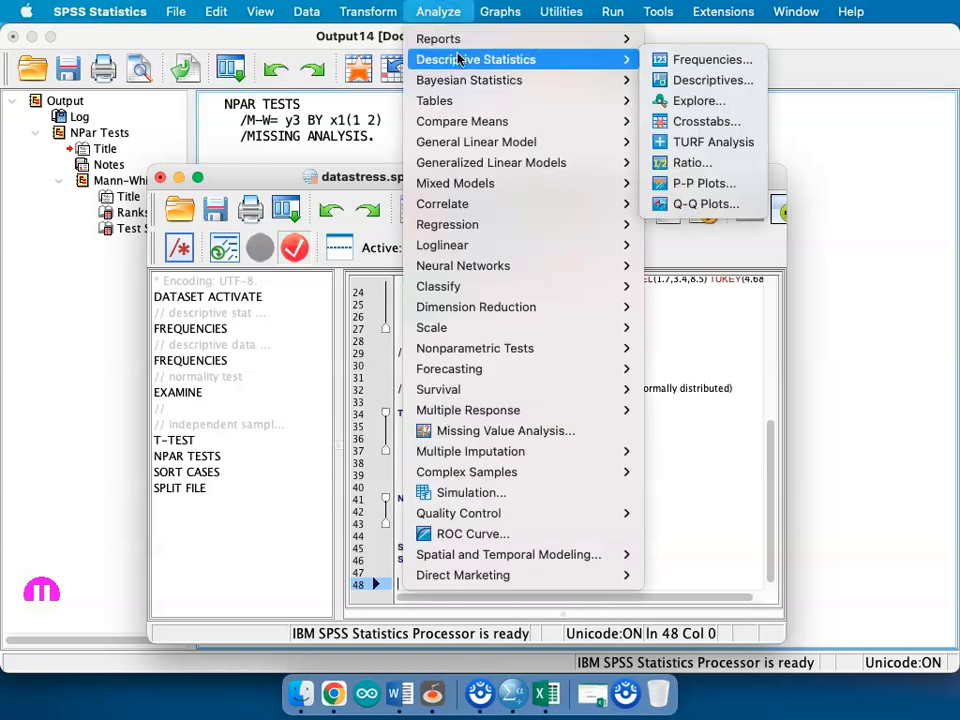
pyautogui.click(688, 62)
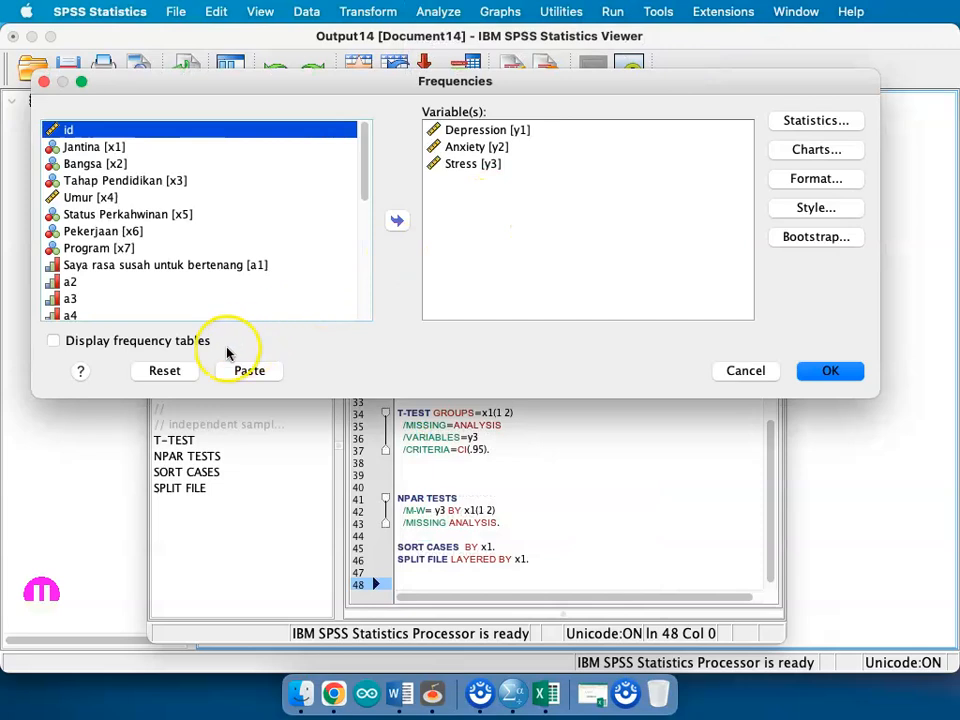
pyautogui.click(190, 371)
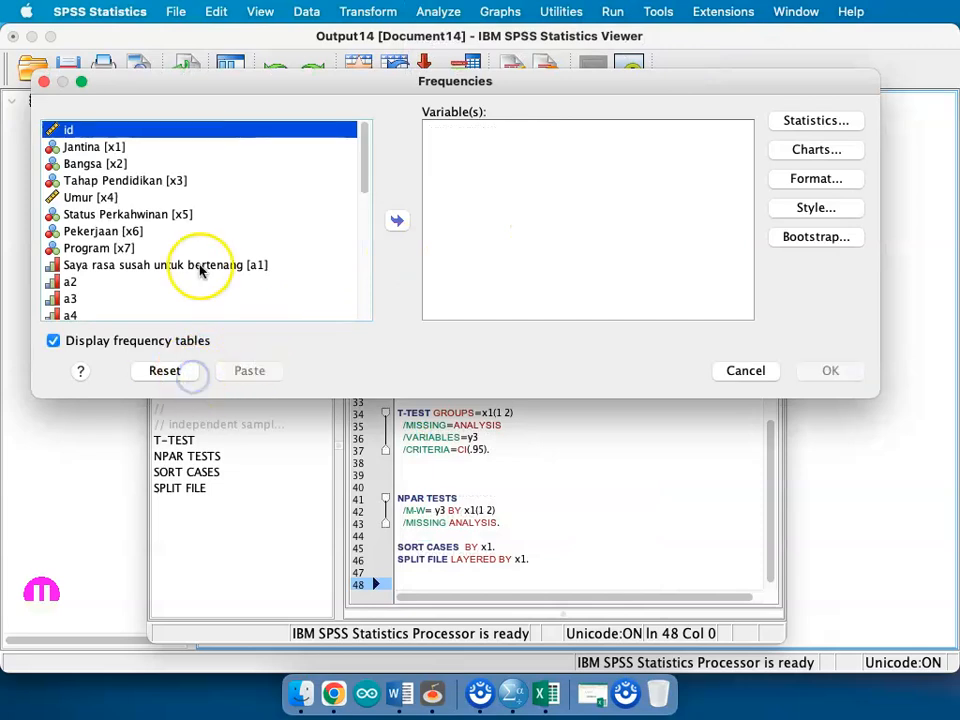
pyautogui.scroll(-10, 200, 268)
pyautogui.click(150, 311)
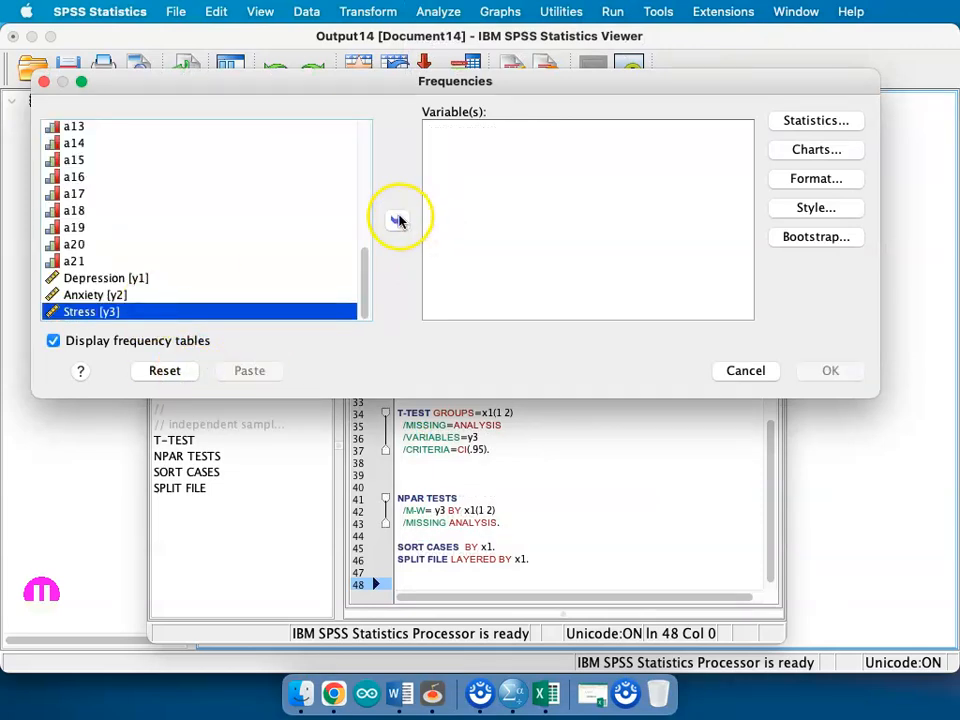
pyautogui.click(398, 220)
# Step: Request the median and quartiles for Stress, turn off frequency tables, and paste the Frequencies syntax
pyautogui.click(806, 125)
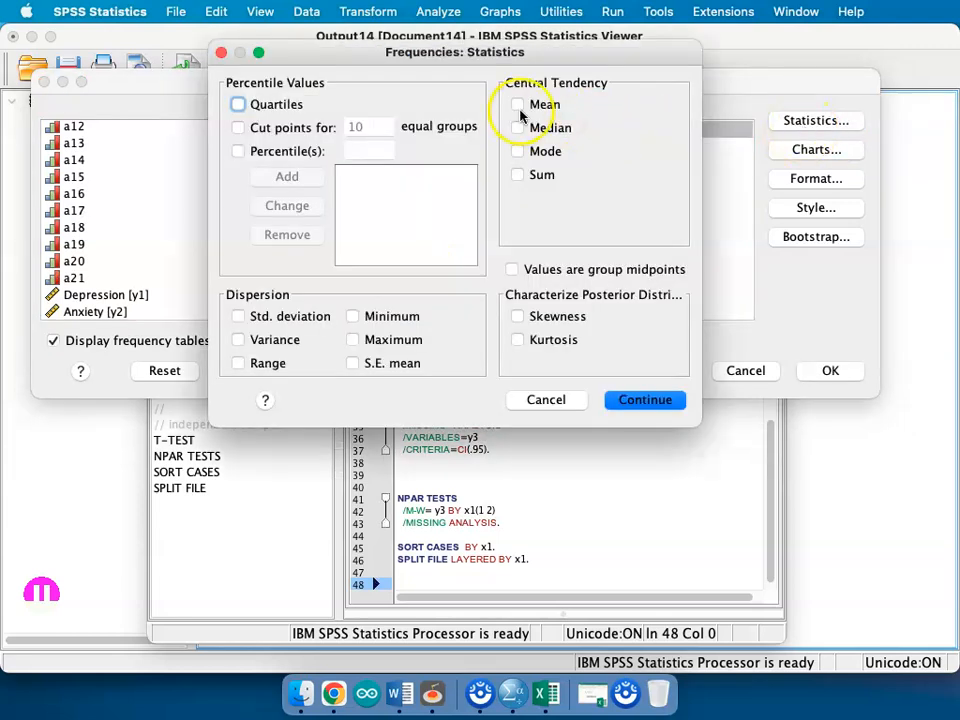
pyautogui.click(514, 130)
pyautogui.click(254, 112)
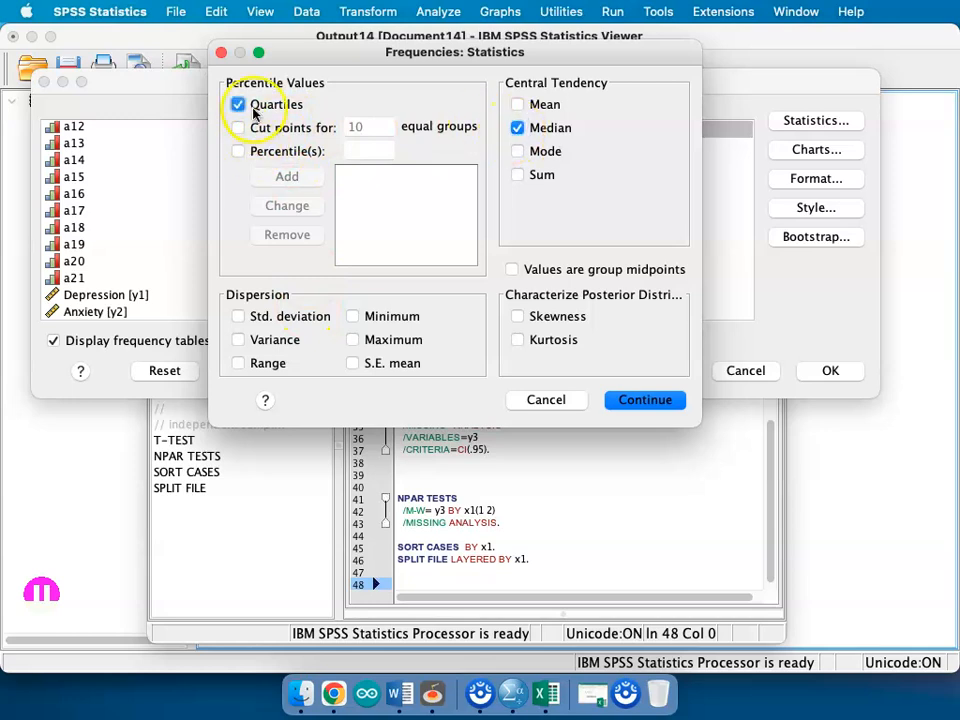
pyautogui.click(655, 396)
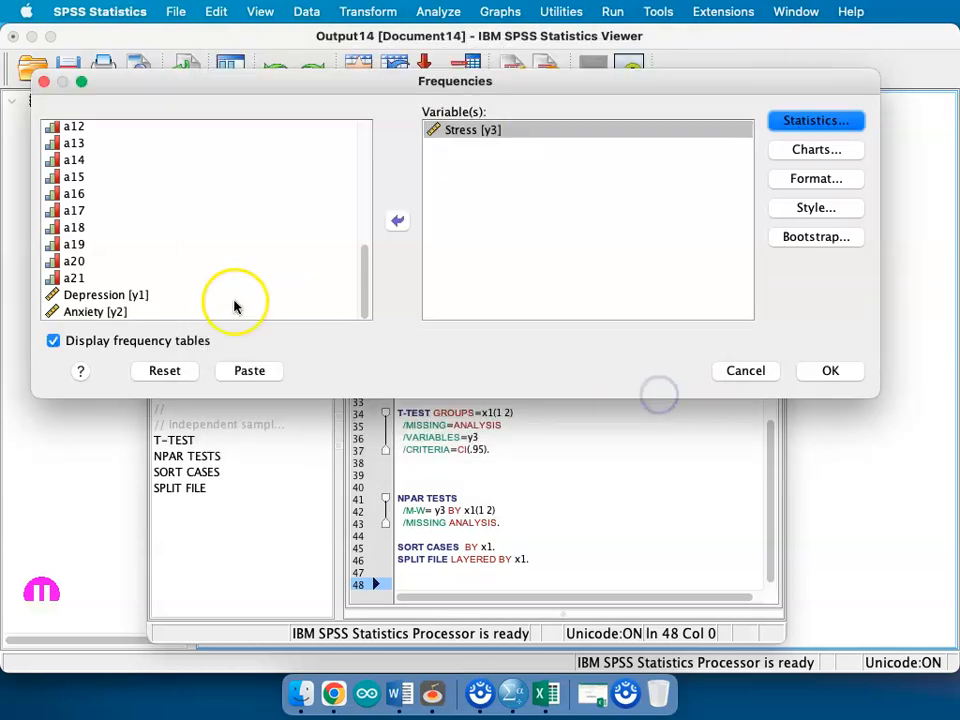
pyautogui.click(121, 343)
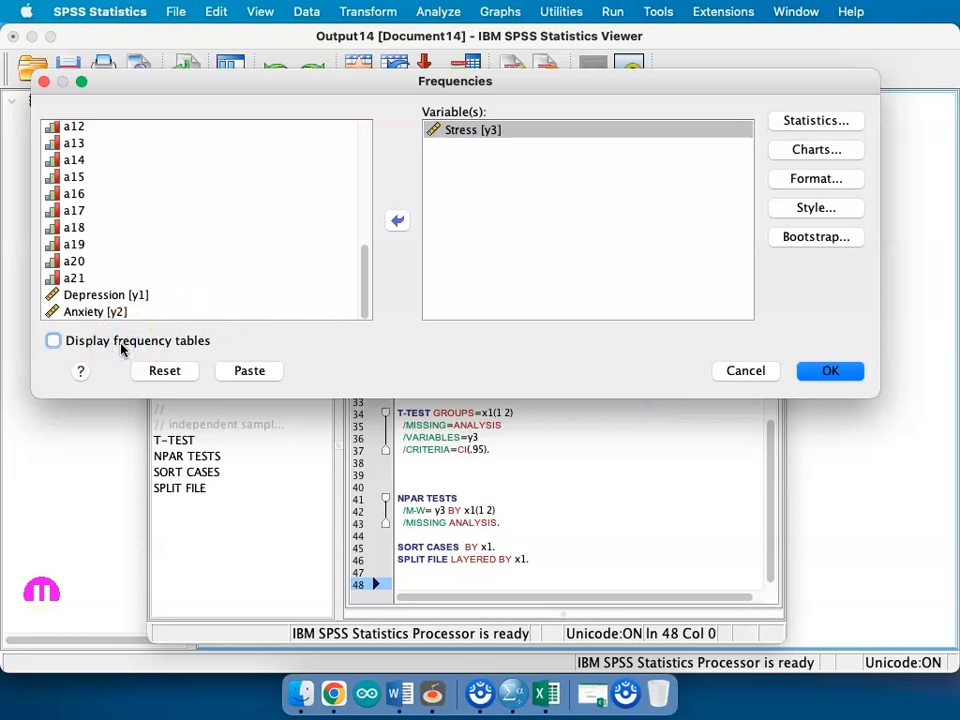
pyautogui.click(271, 383)
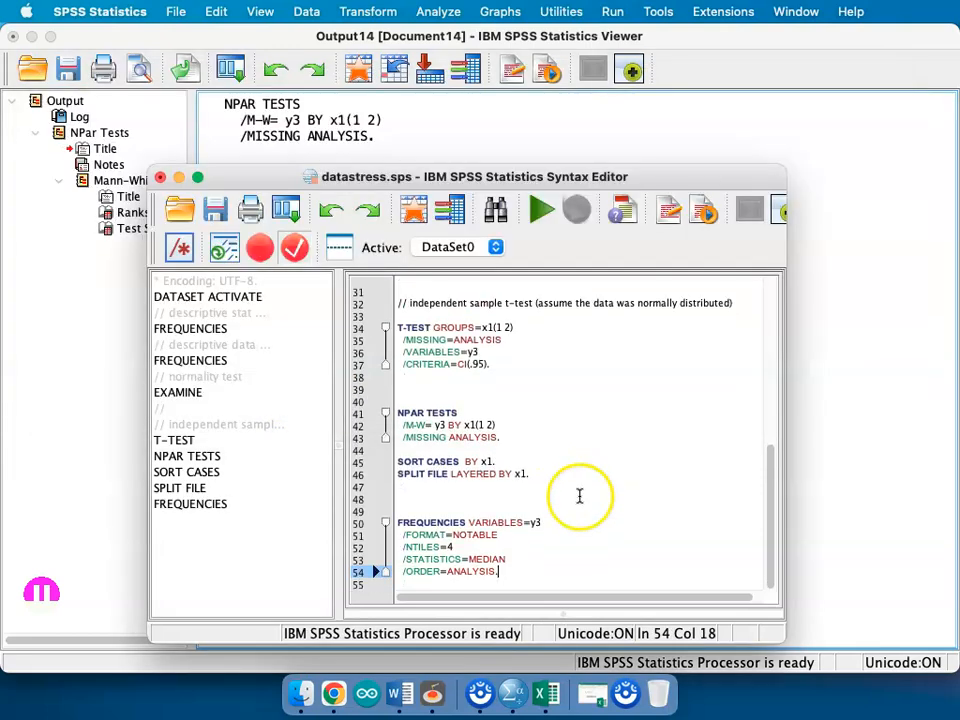
# Step: Remove the extra blank lines above the FREQUENCIES command and add blank space below it
pyautogui.click(557, 508)
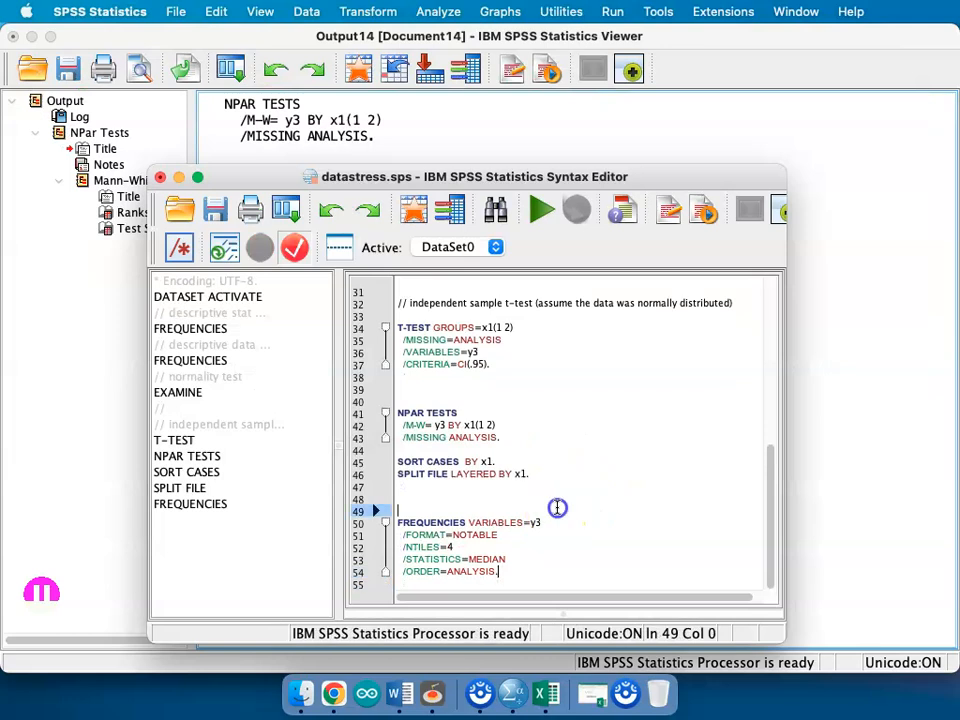
pyautogui.press('BackSpace')
pyautogui.press('BackSpace')
pyautogui.click(530, 580)
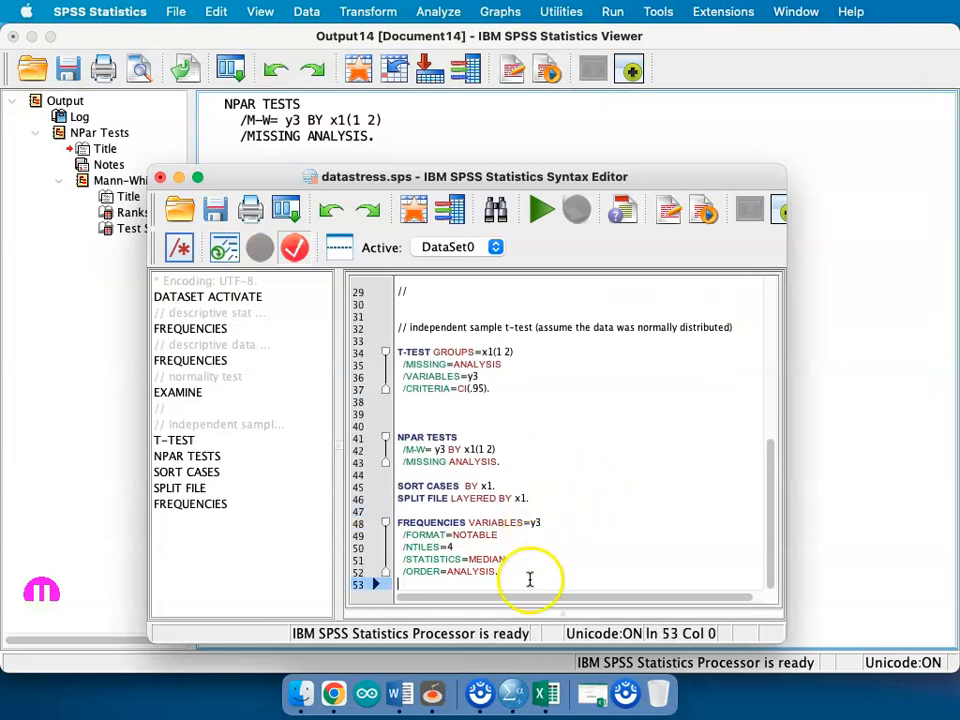
pyautogui.press('Return')
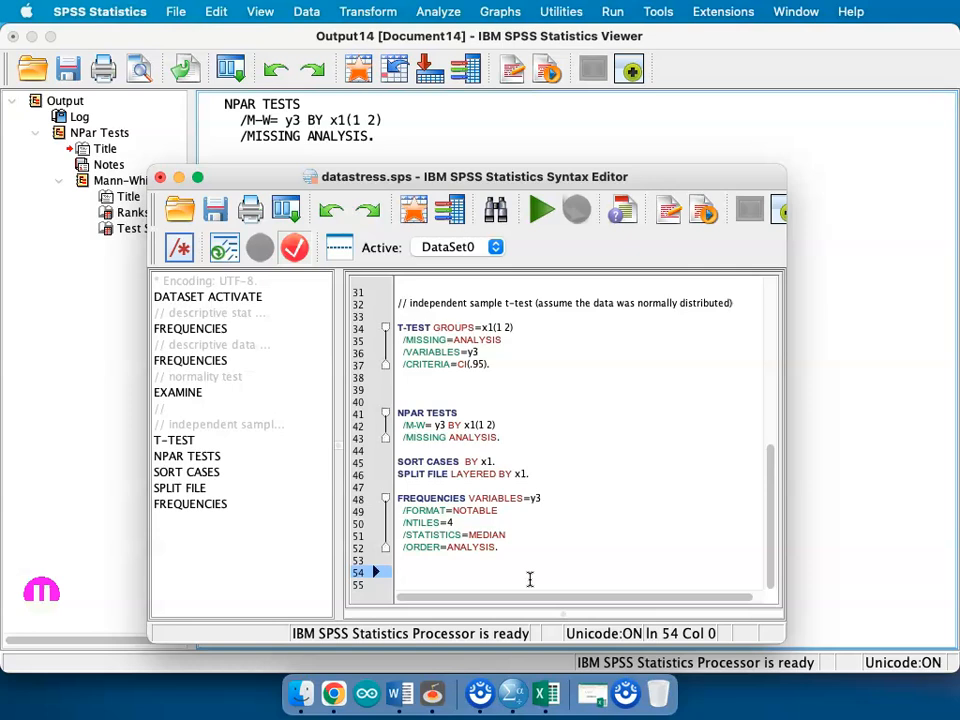
pyautogui.click(430, 487)
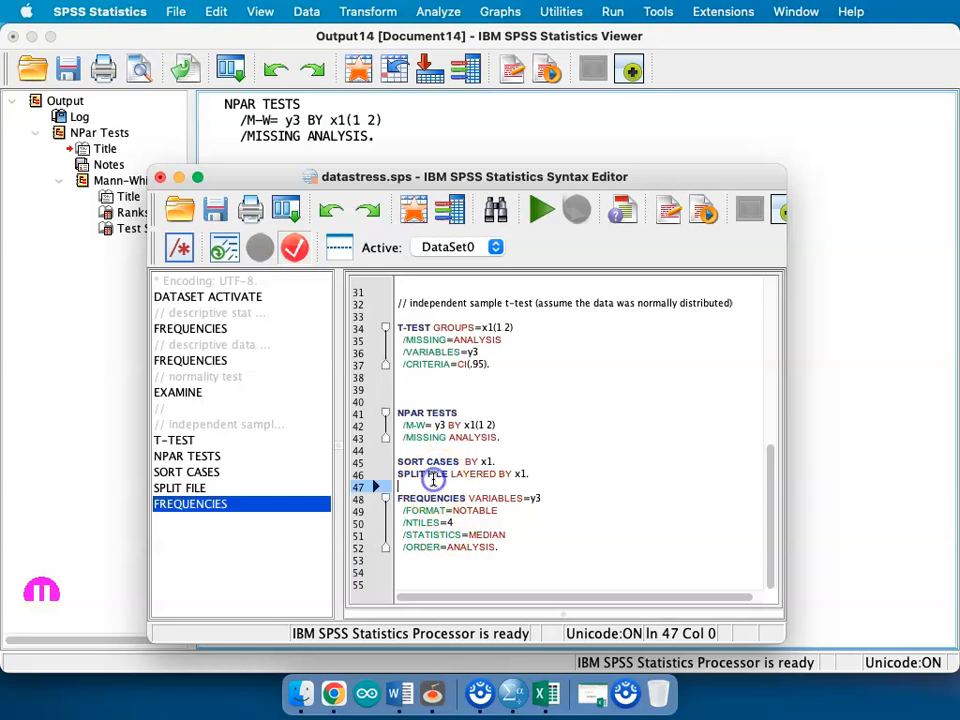
pyautogui.click(423, 558)
pyautogui.click(418, 566)
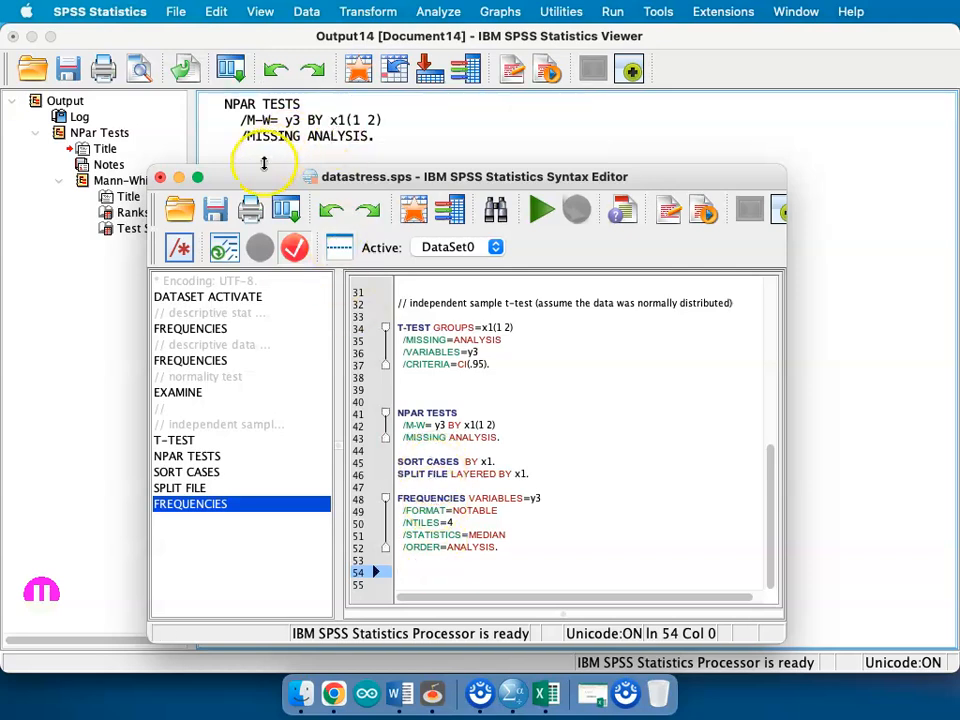
# Step: Paste Split File syntax for analyzing all cases without groups, and remove the extra blank lines above SPLIT FILE OFF
pyautogui.click(309, 12)
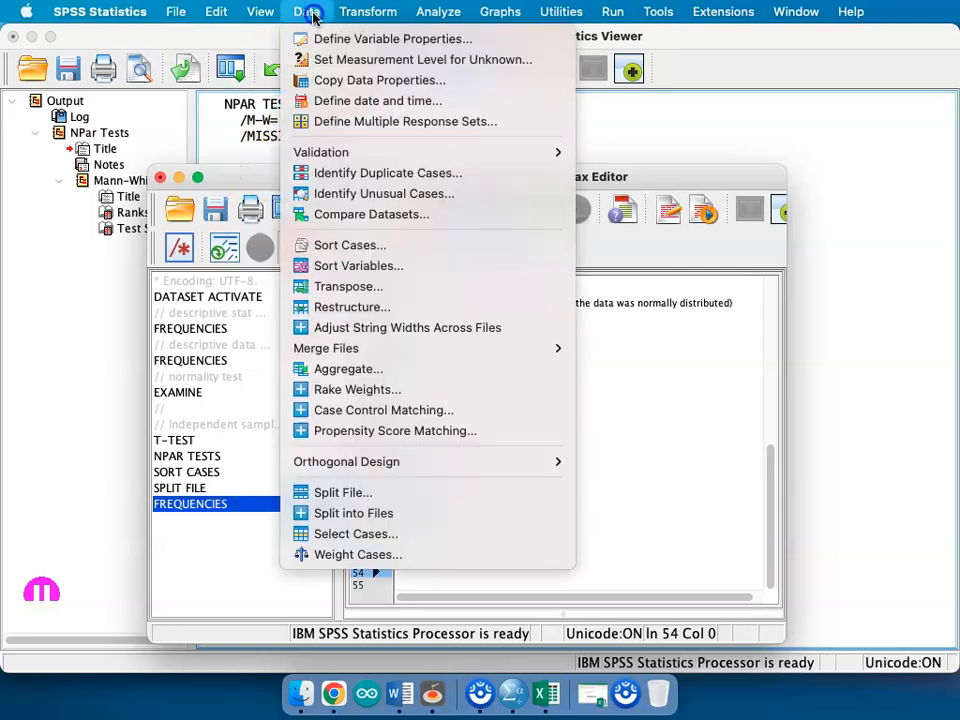
pyautogui.click(408, 493)
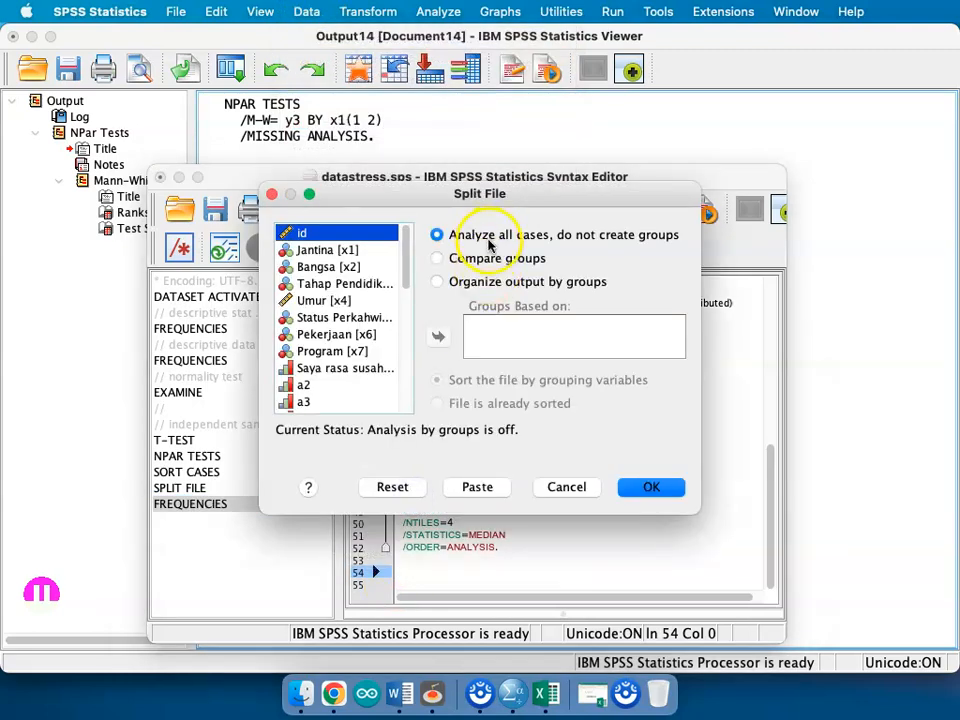
pyautogui.click(471, 485)
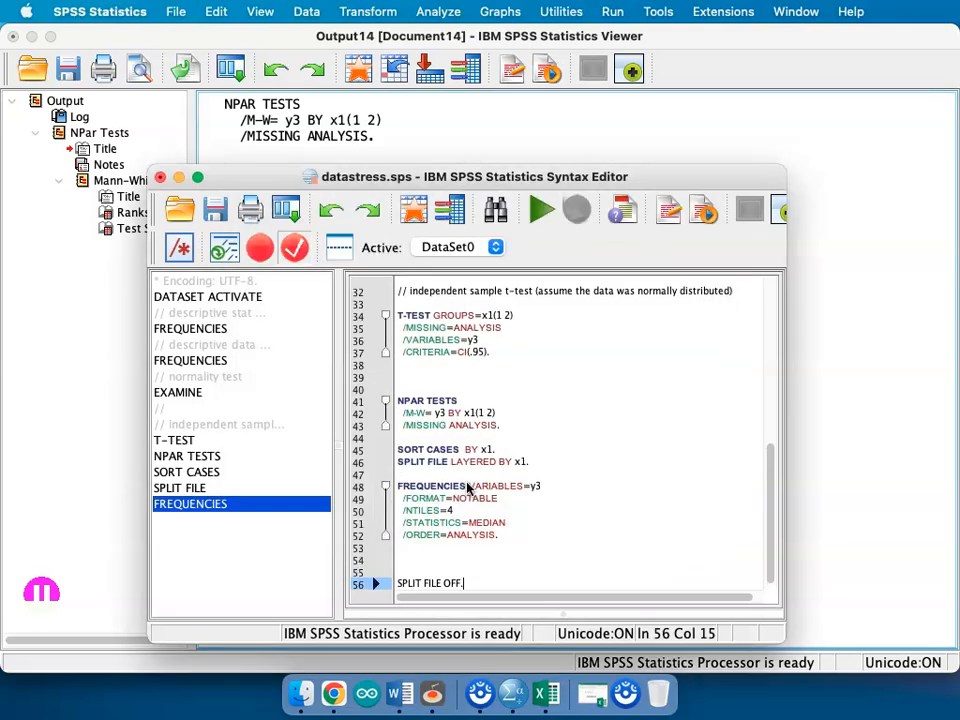
pyautogui.click(457, 579)
pyautogui.press('Up')
pyautogui.press('BackSpace')
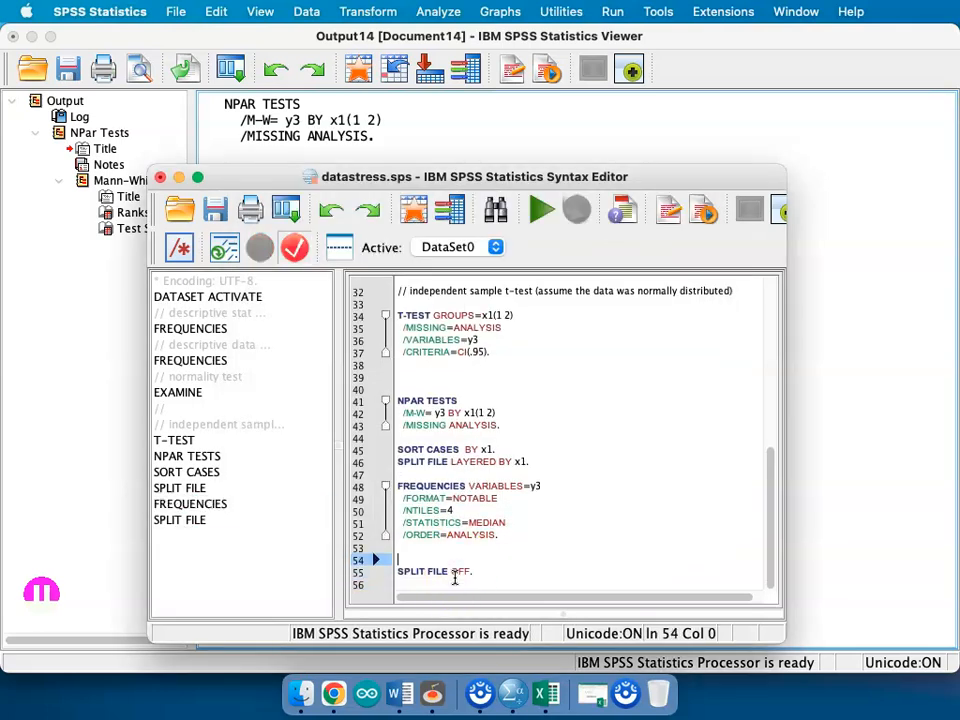
pyautogui.press('BackSpace')
# Step: Add a closing "===//" marker line below the SPLIT FILE OFF command
pyautogui.click(505, 572)
pyautogui.press('Return')
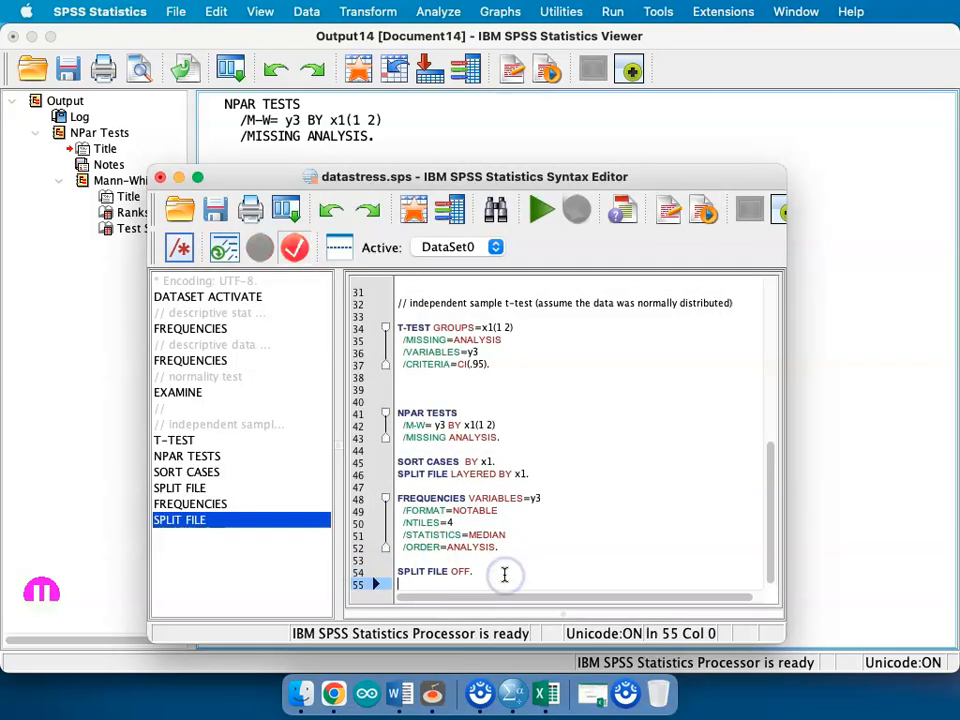
pyautogui.press('Return')
pyautogui.write('==')
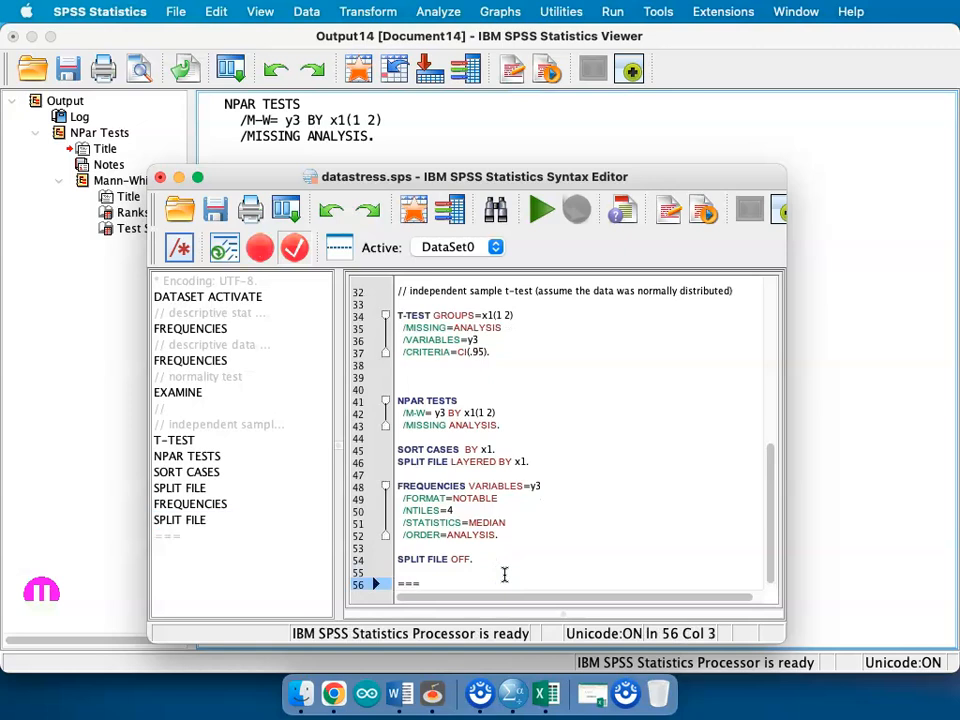
pyautogui.write('=//')
# Step: Run the syntax from NPAR TESTS through SPLIT FILE OFF, and review the Test Statistics table and the Stress percentiles by gender
pyautogui.moveTo(484, 540); pyautogui.dragTo(396, 403)
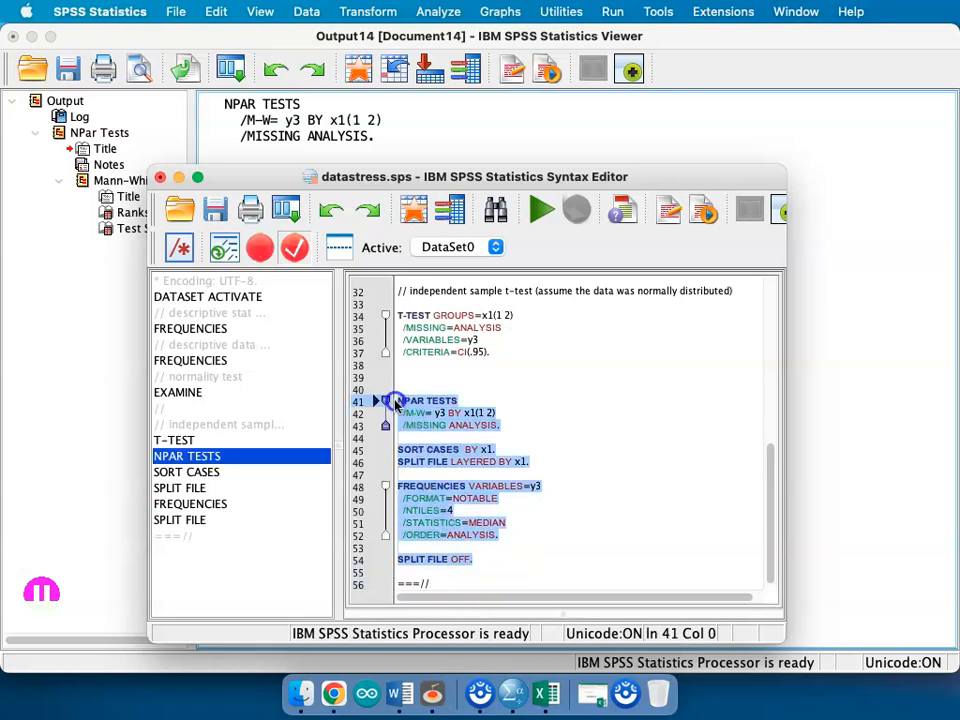
pyautogui.click(541, 210)
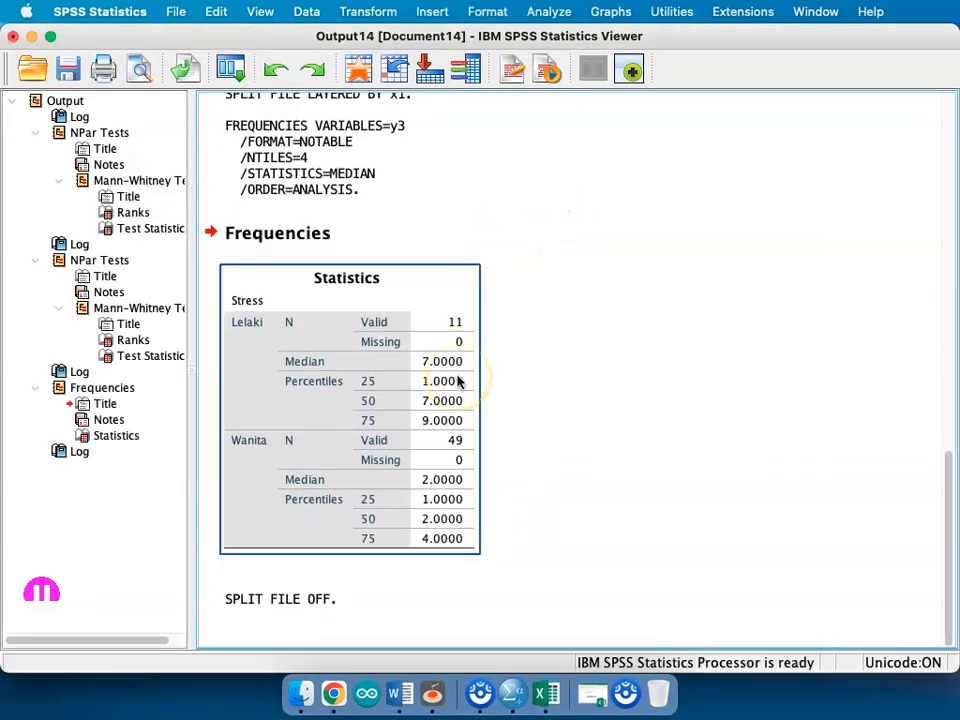
pyautogui.scroll(5, 458, 381)
pyautogui.click(428, 380)
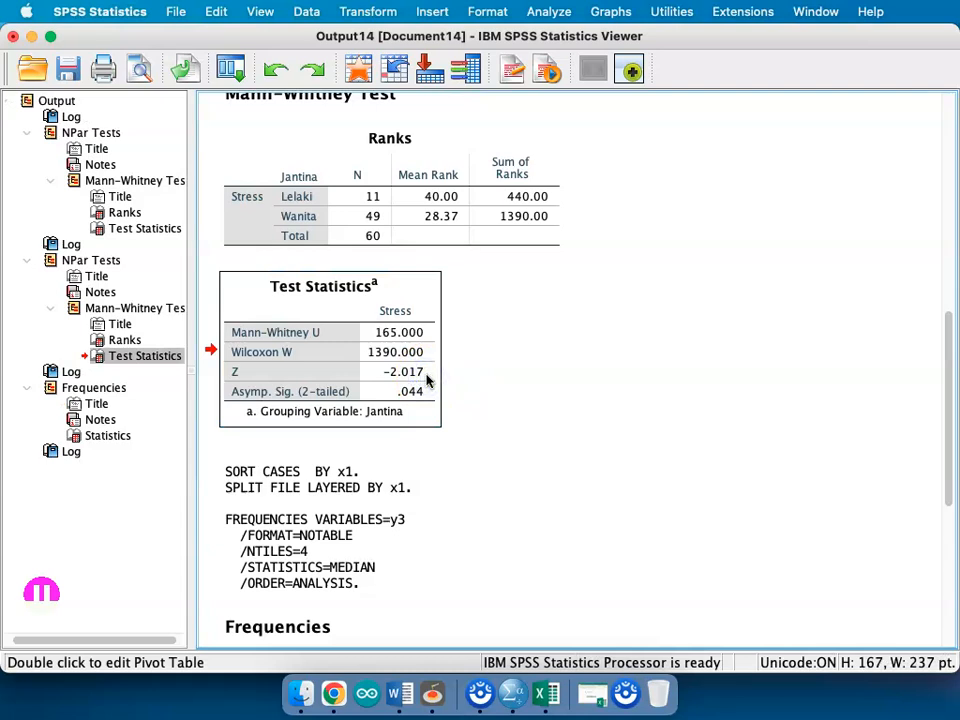
pyautogui.scroll(-8, 426, 380)
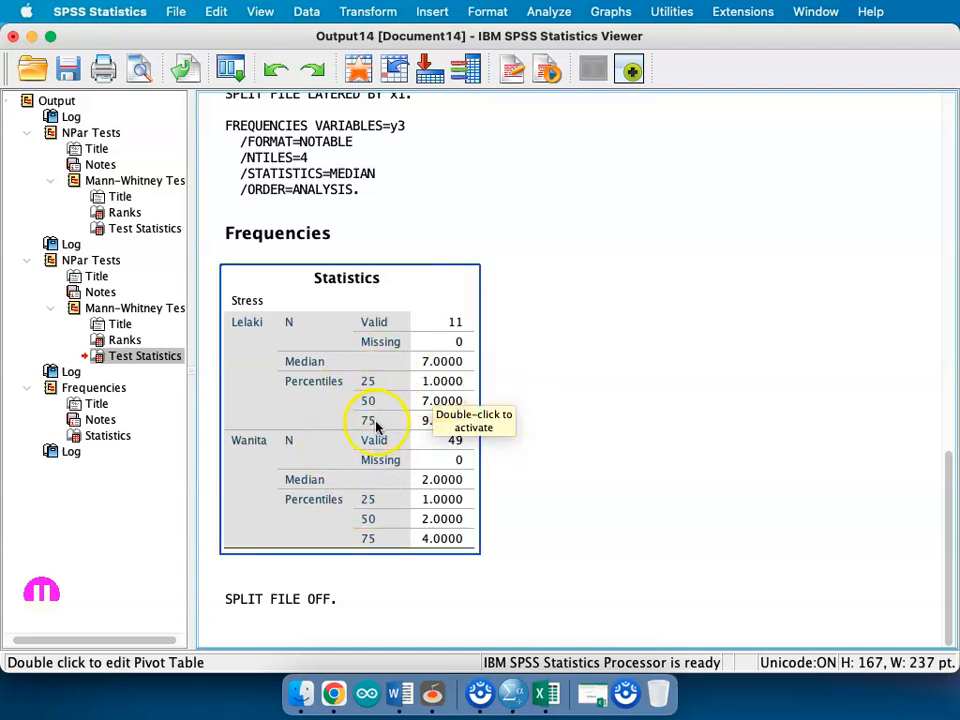
# Step: Narrow the output window, return to the datastress.sps syntax, and add the heading "===non parametric Mann whitney" above NPAR TESTS
pyautogui.click(740, 210)
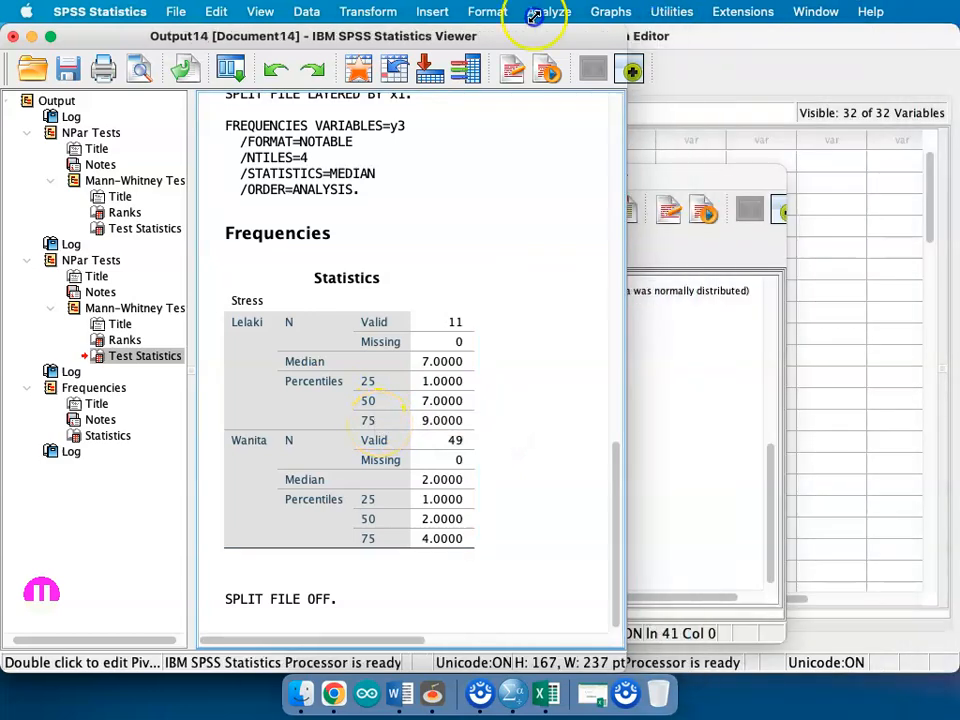
pyautogui.click(620, 352)
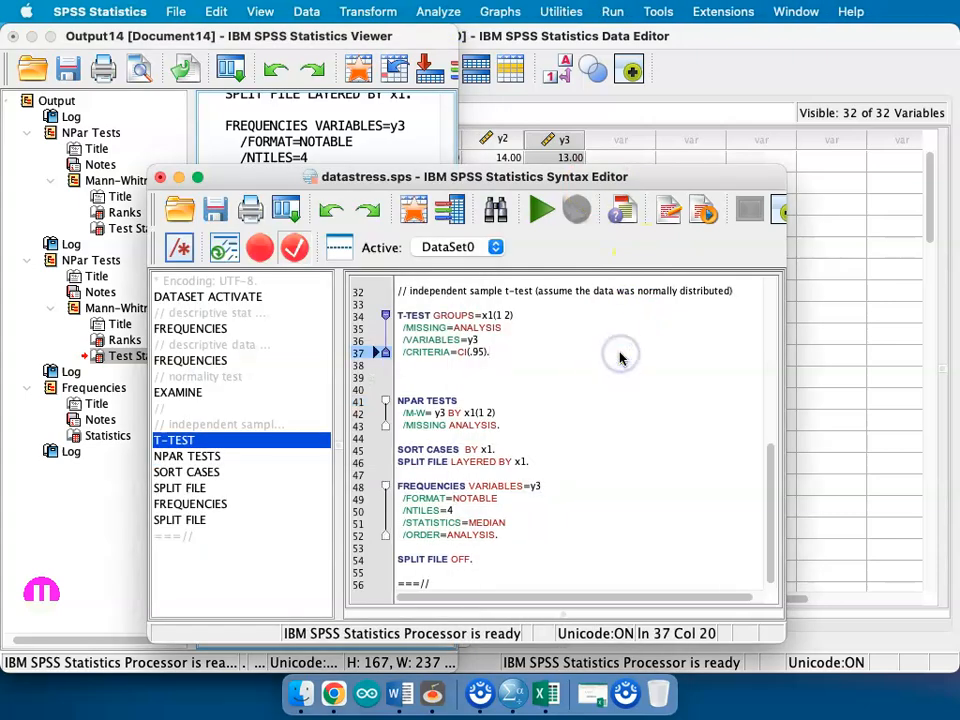
pyautogui.click(619, 374)
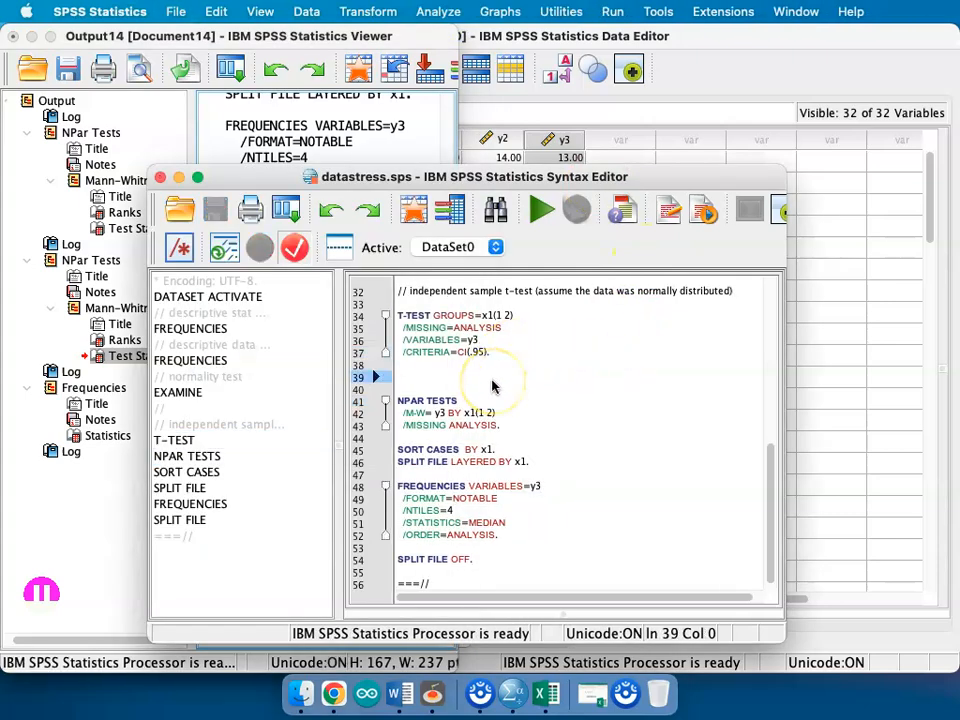
pyautogui.write('===//')
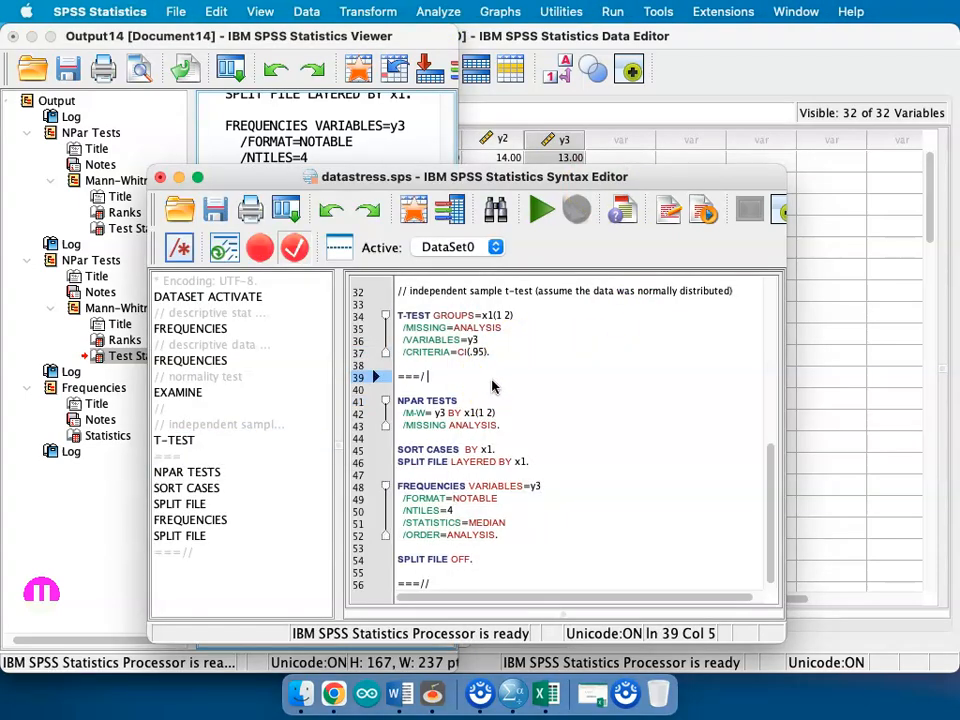
pyautogui.press('BackSpace')
pyautogui.press('BackSpace')
pyautogui.write('non parametric Mann whi')
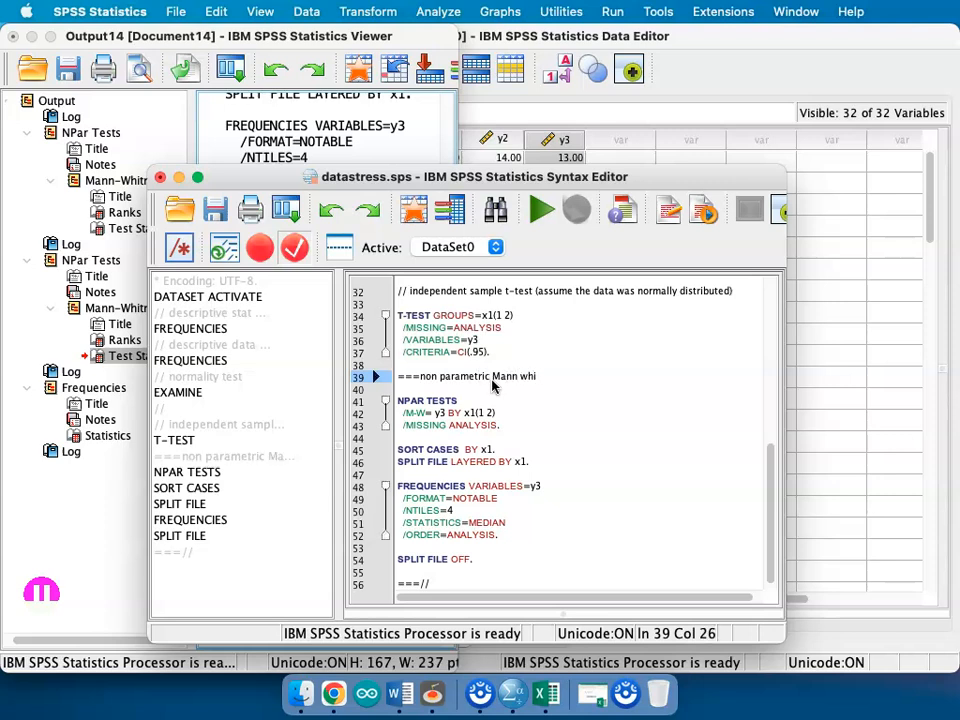
# Step: Bring the output window with the Frequencies statistics by gender back to the front
pyautogui.click(829, 389)
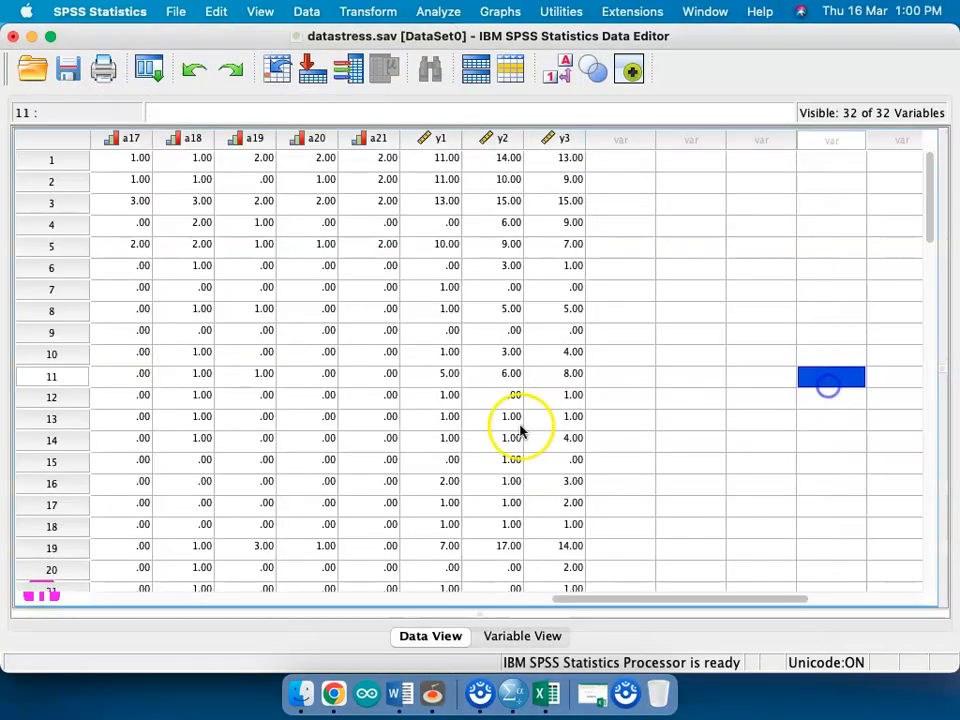
pyautogui.hotkey('ctrl', 'Up')
pyautogui.click(175, 512)
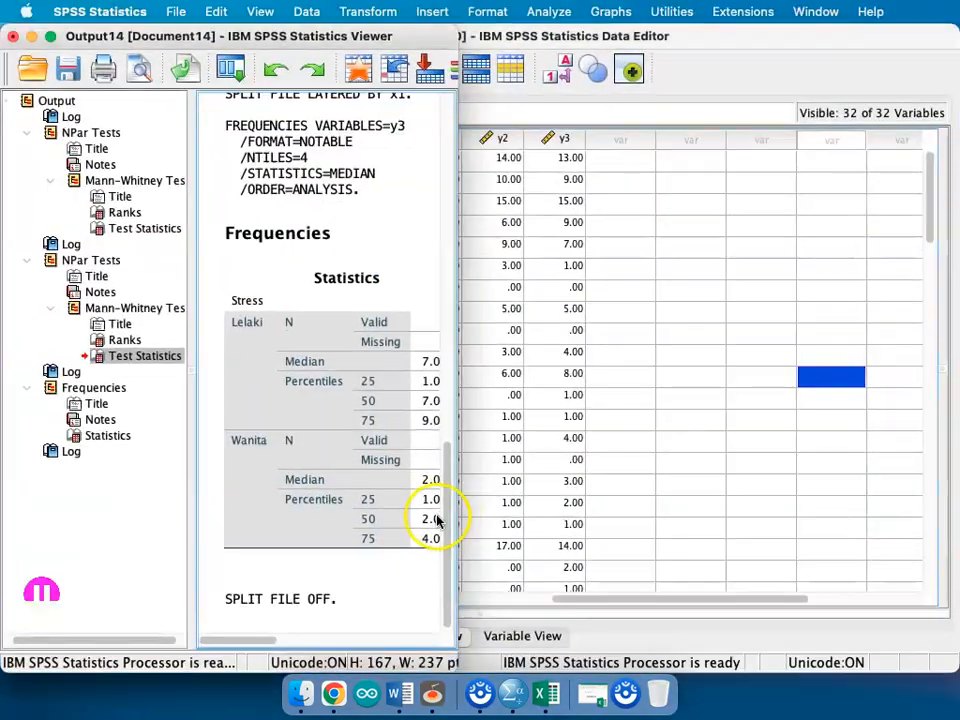
pyautogui.hotkey('ctrl', 'Up')
pyautogui.click(140, 508)
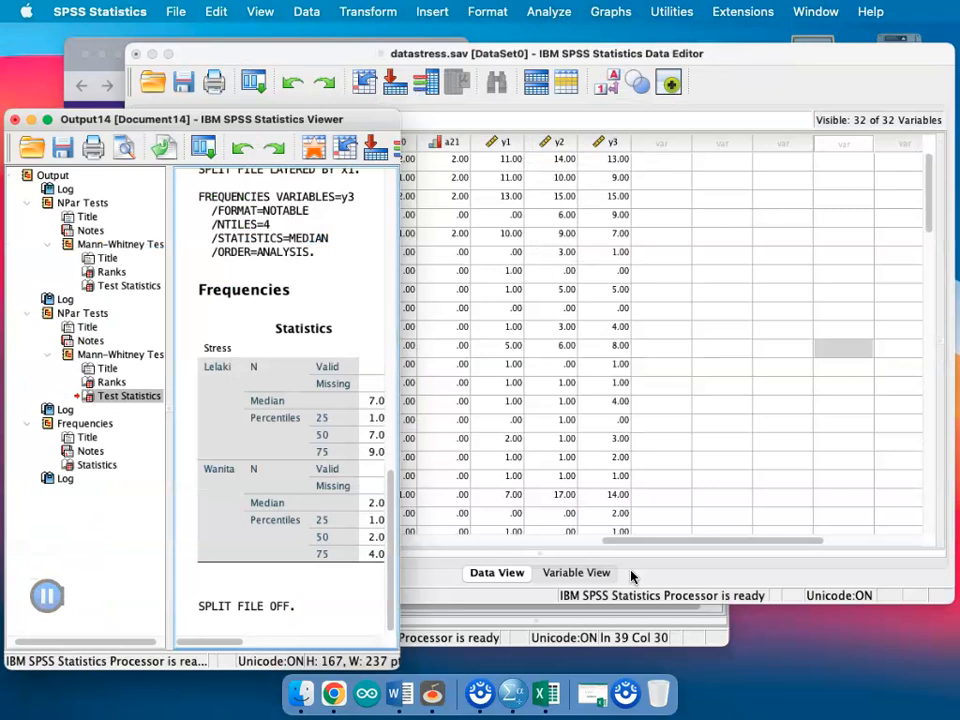
# Step: Enlarge the output's statistics area by narrowing its outline, and switch to the Word document containing Table 3
pyautogui.moveTo(456, 417); pyautogui.dragTo(514, 414)
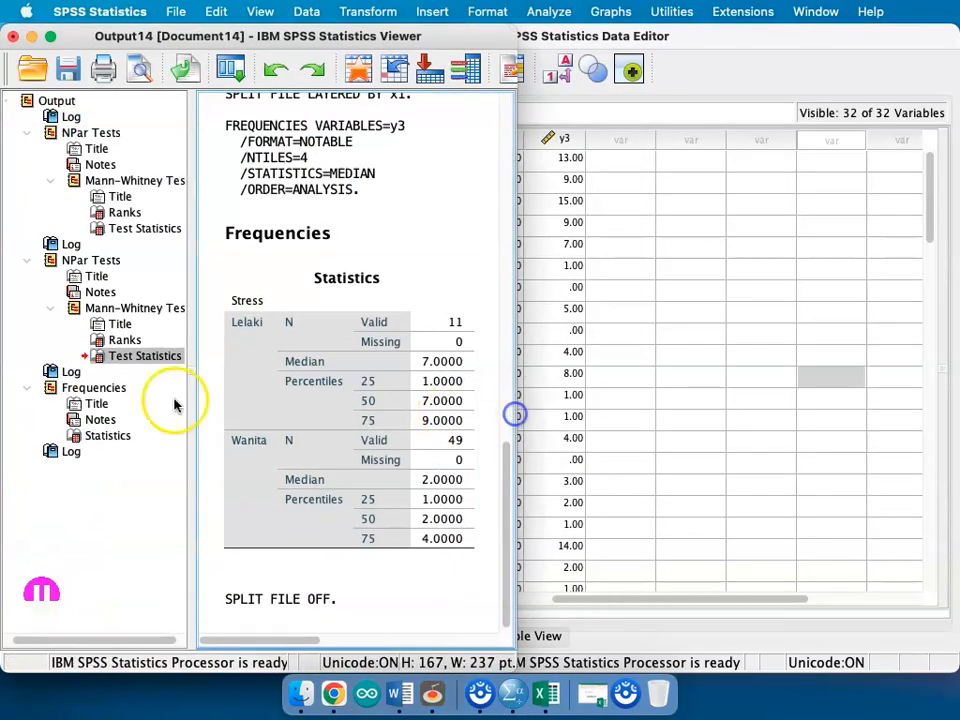
pyautogui.moveTo(188, 368); pyautogui.dragTo(55, 370)
pyautogui.hotkey('ctrl', 'Up')
pyautogui.hotkey('ctrl', 'Up')
pyautogui.hotkey('ctrl', 'Right')
pyautogui.hotkey('ctrl', 'Right')
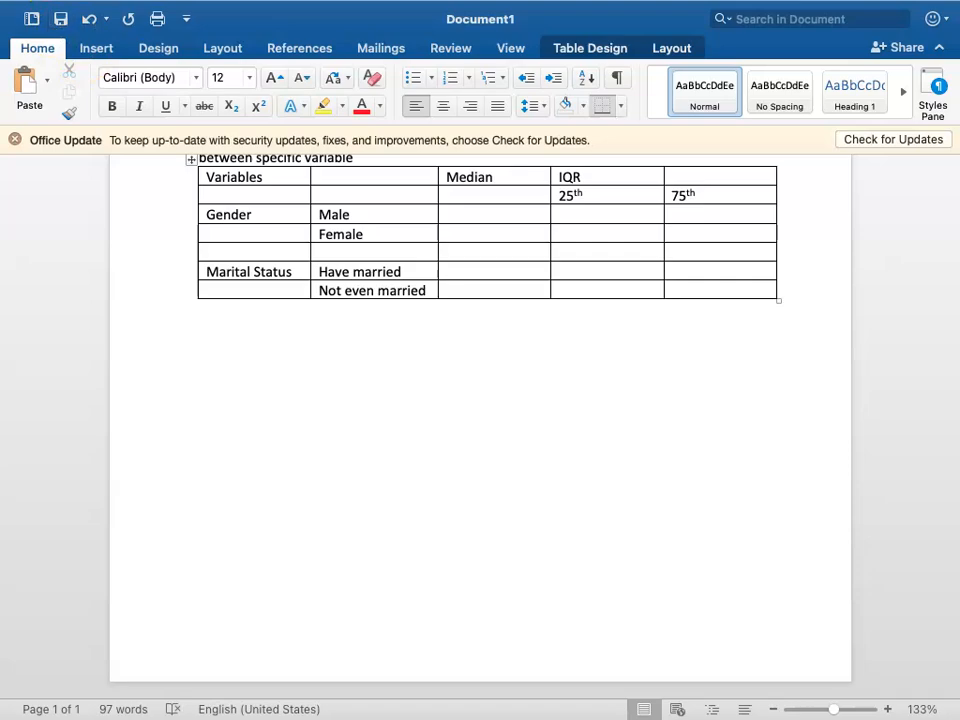
# Step: Take the Word document out of full screen and narrow its window beside the Stress statistics by gender
pyautogui.moveTo(30, 8)
pyautogui.click(55, 42)
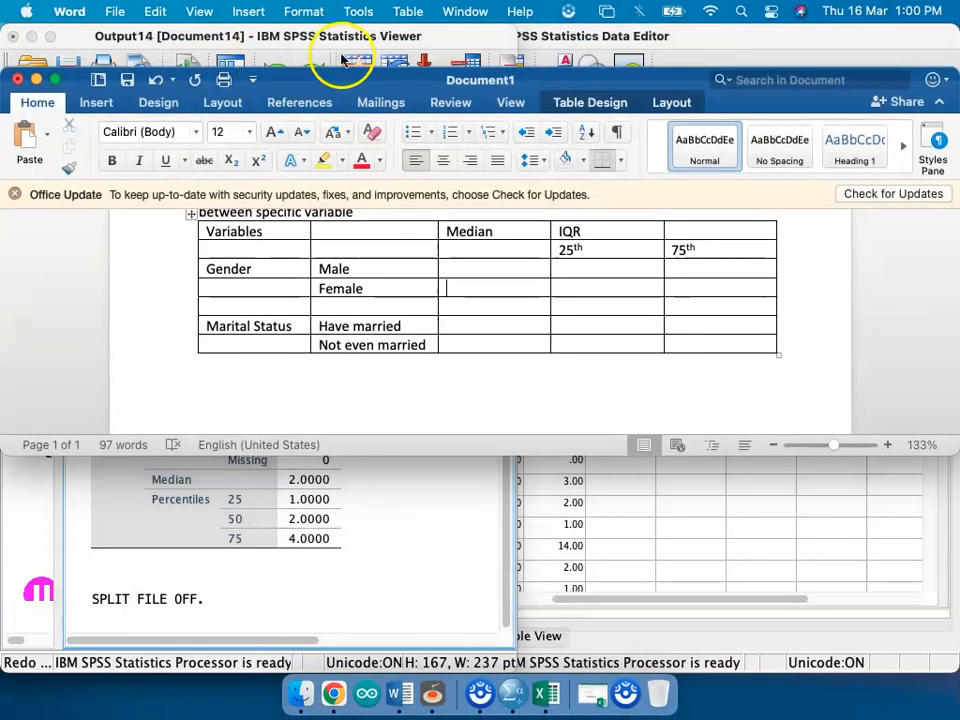
pyautogui.moveTo(8, 170); pyautogui.dragTo(400, 145)
# Step: Fill in the Median, 25th and 75th values for Gender: 7, 1, 9 for Male and 2, 1, 4 for Female
pyautogui.click(680, 270)
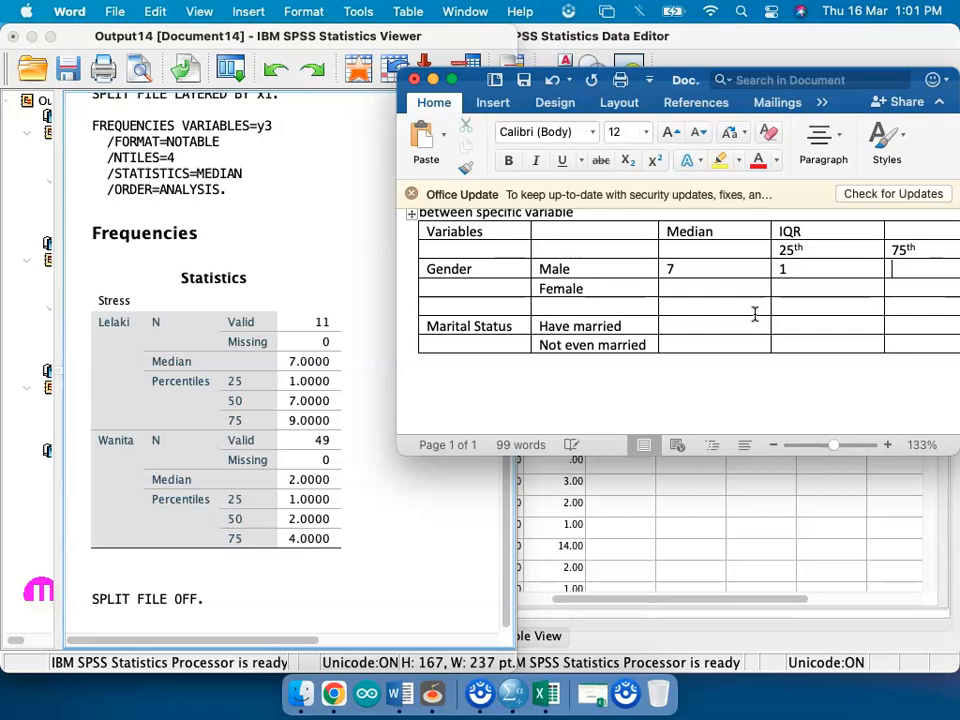
pyautogui.press('Down')
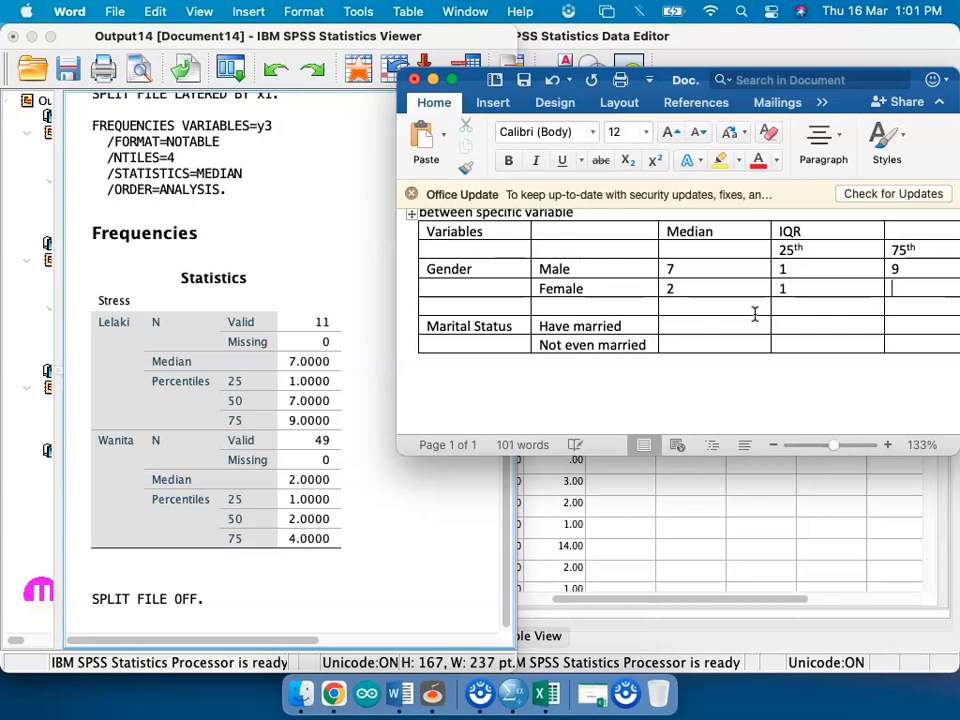
pyautogui.write('4')
pyautogui.scroll(1, 784, 322)
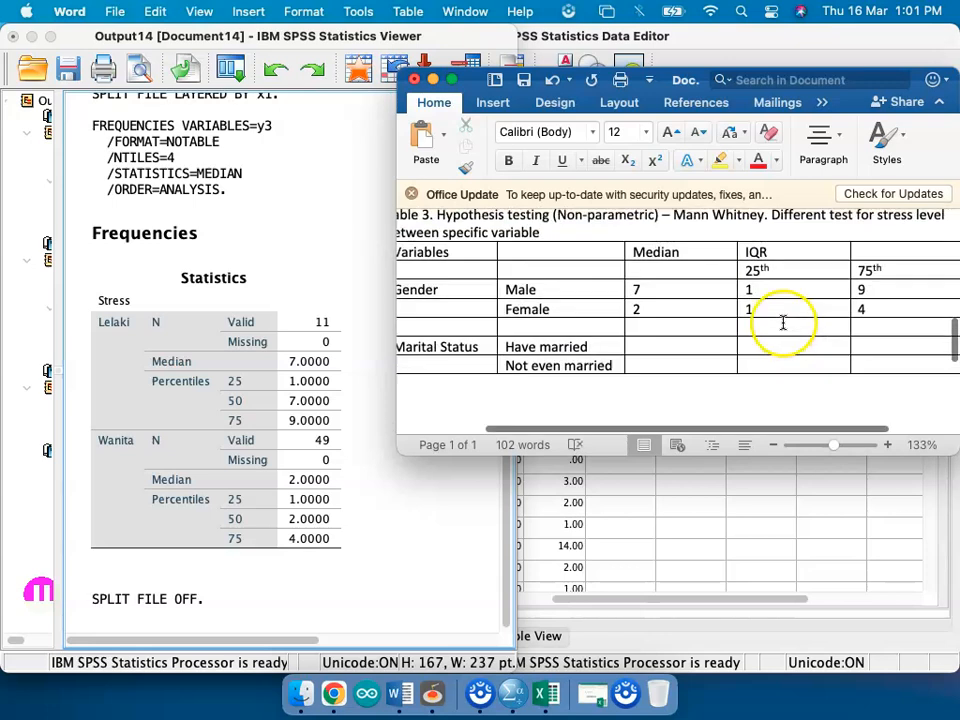
pyautogui.hscroll(3, 784, 326)
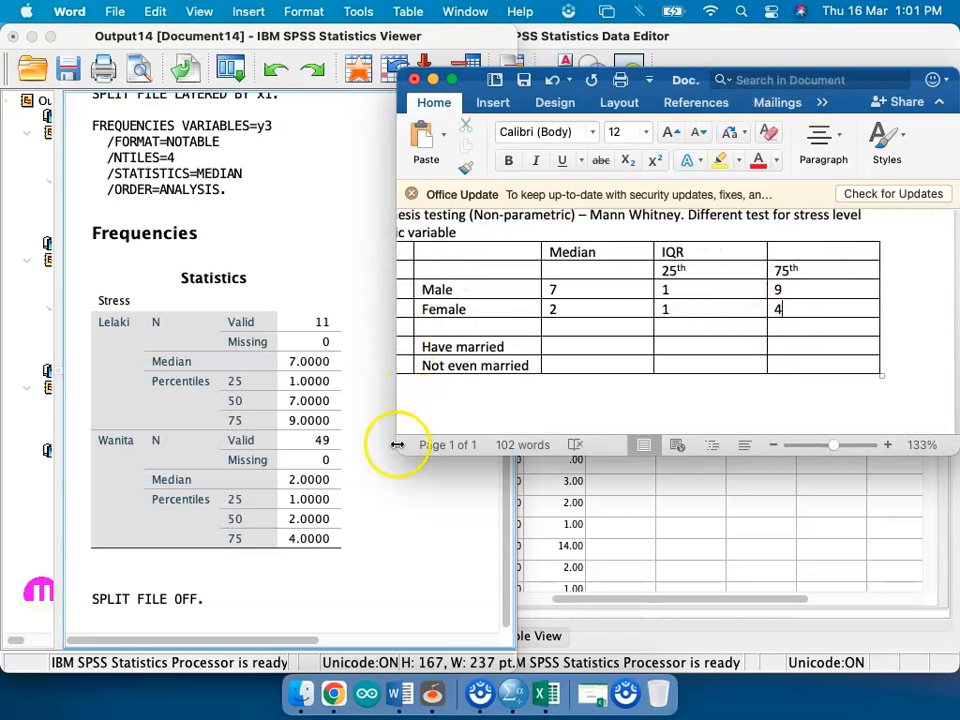
# Step: Enlarge the Word window and shrink Table 3's Median, 25th and 75th columns to fit their contents
pyautogui.moveTo(397, 455); pyautogui.dragTo(22, 618)
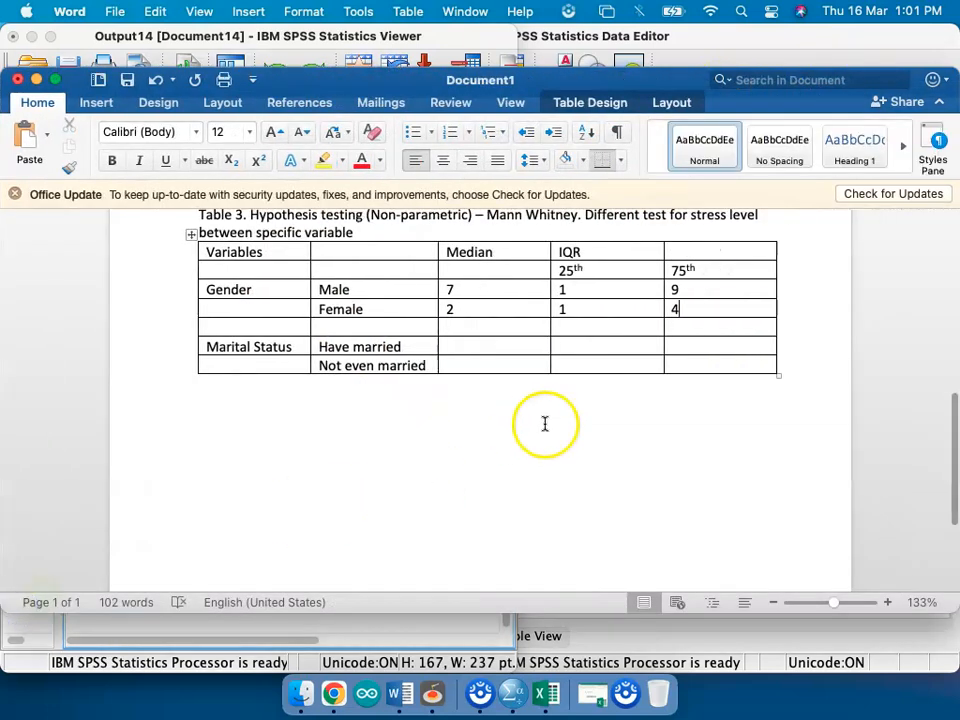
pyautogui.scroll(2, 544, 422)
pyautogui.doubleClick(551, 294)
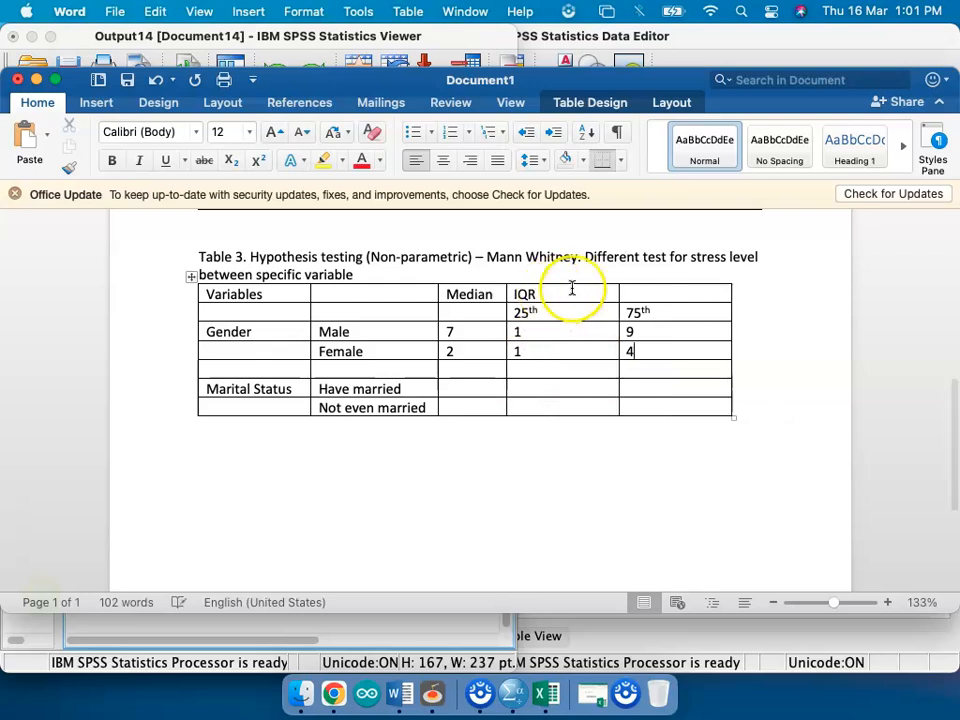
pyautogui.doubleClick(616, 290)
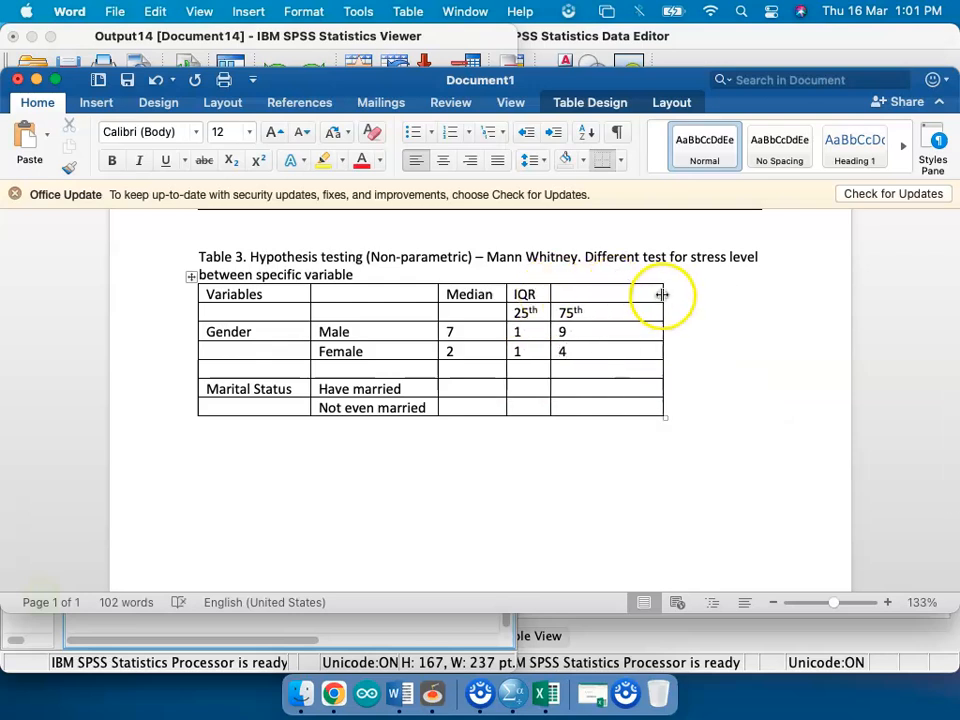
pyautogui.doubleClick(662, 293)
# Step: Insert a column after the 75th column of Table 3 and head it "Statistics"
pyautogui.moveTo(607, 287); pyautogui.dragTo(585, 408)
pyautogui.rightClick(585, 408)
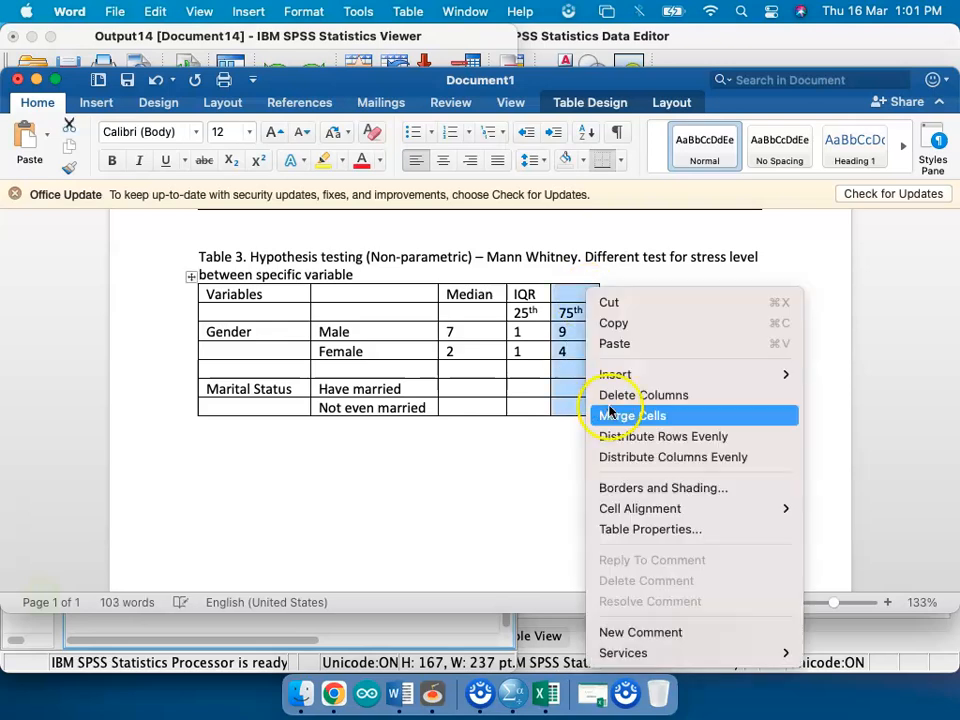
pyautogui.moveTo(649, 378)
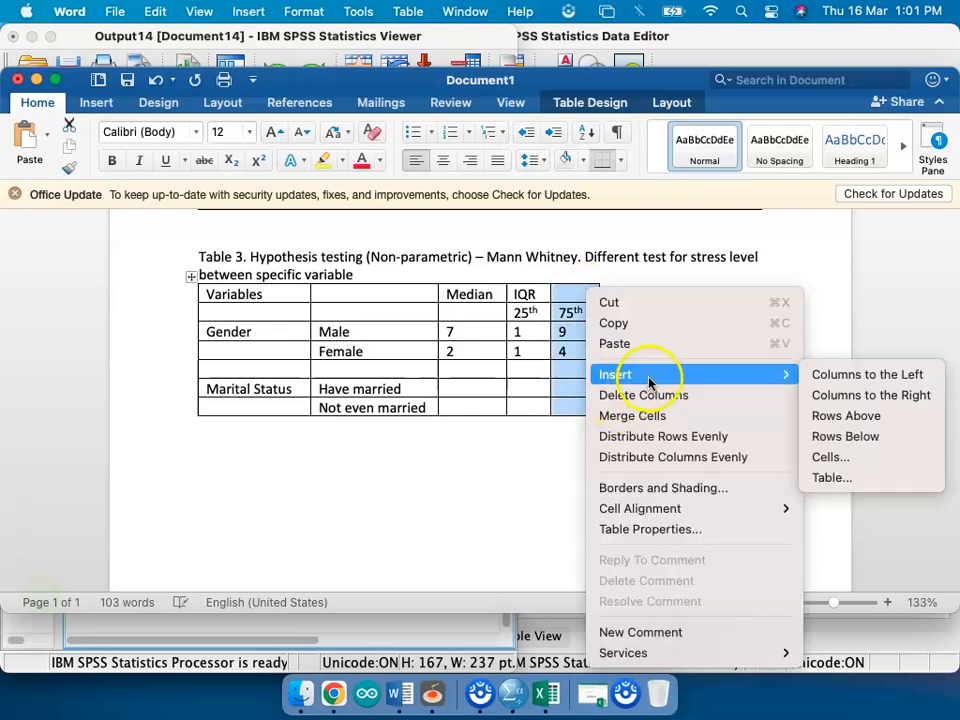
pyautogui.click(833, 397)
pyautogui.click(621, 296)
pyautogui.write('St')
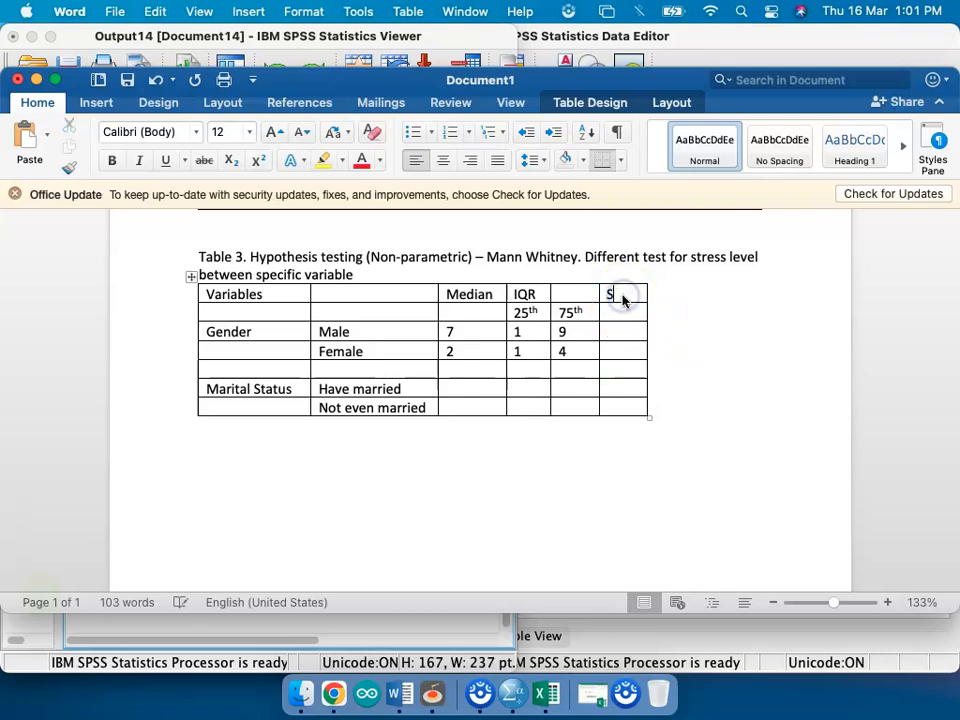
pyautogui.write('atistics')
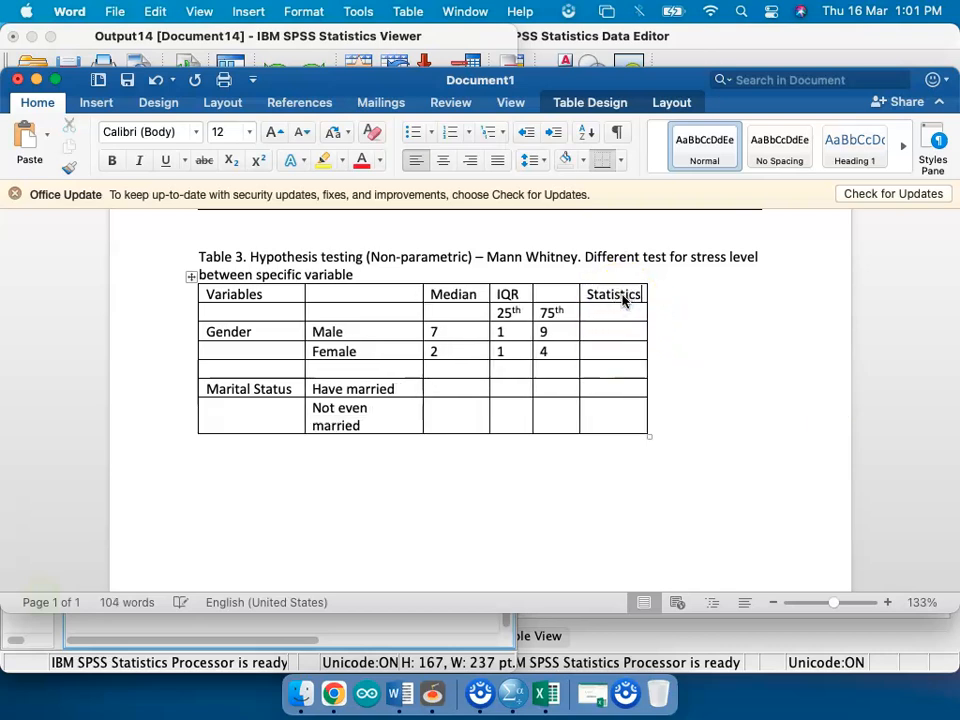
# Step: Insert another column after Statistics in Table 3 and head it "p-value"
pyautogui.moveTo(617, 300); pyautogui.dragTo(626, 407)
pyautogui.rightClick(626, 406)
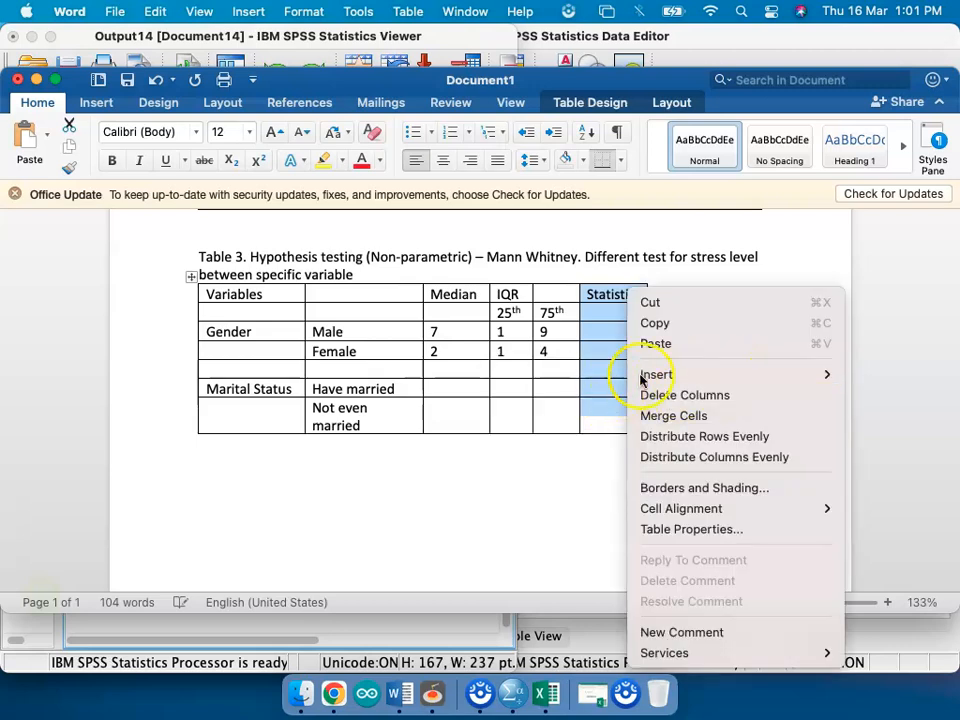
pyautogui.click(601, 395)
pyautogui.click(677, 295)
pyautogui.write('p-value')
# Step: Enter 2.017 under Statistics and 0.044 under p-value in the Male row
pyautogui.click(611, 329)
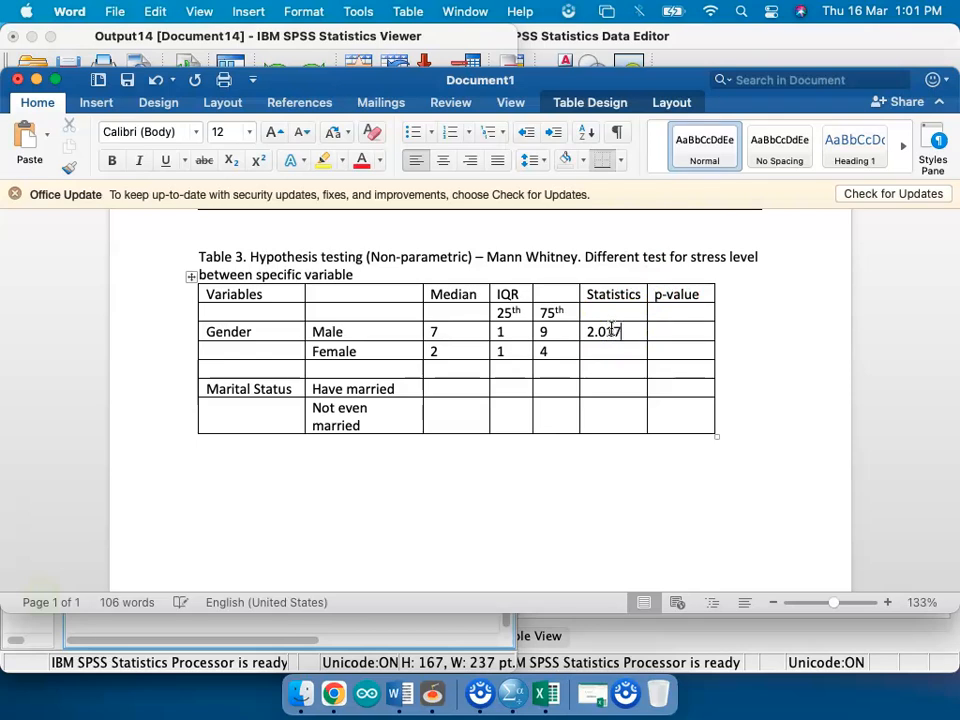
pyautogui.write('0.044')
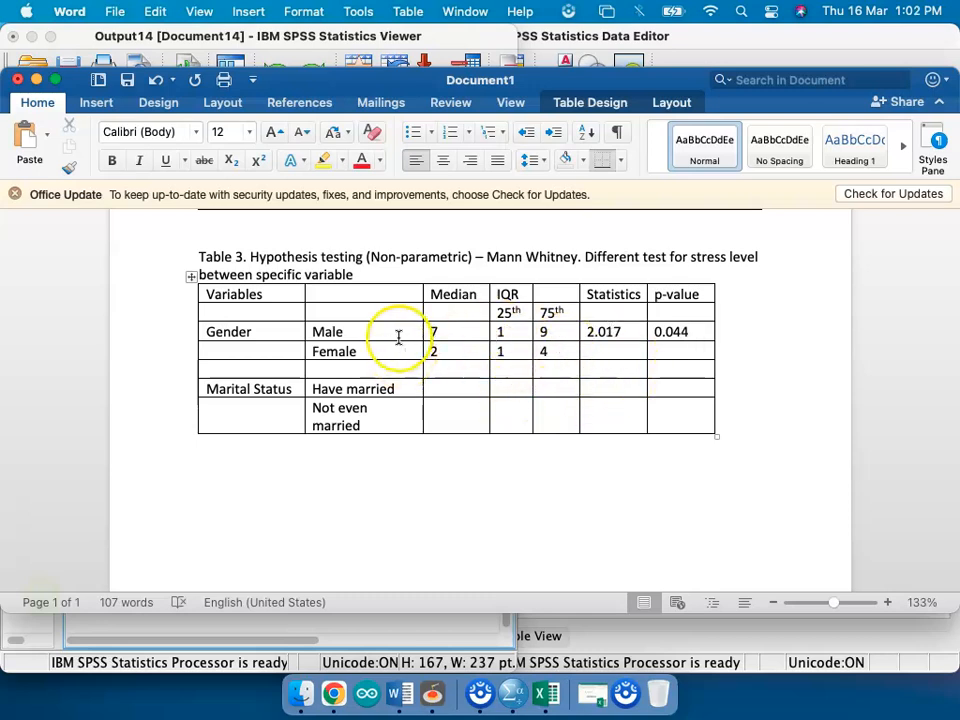
pyautogui.click(443, 336)
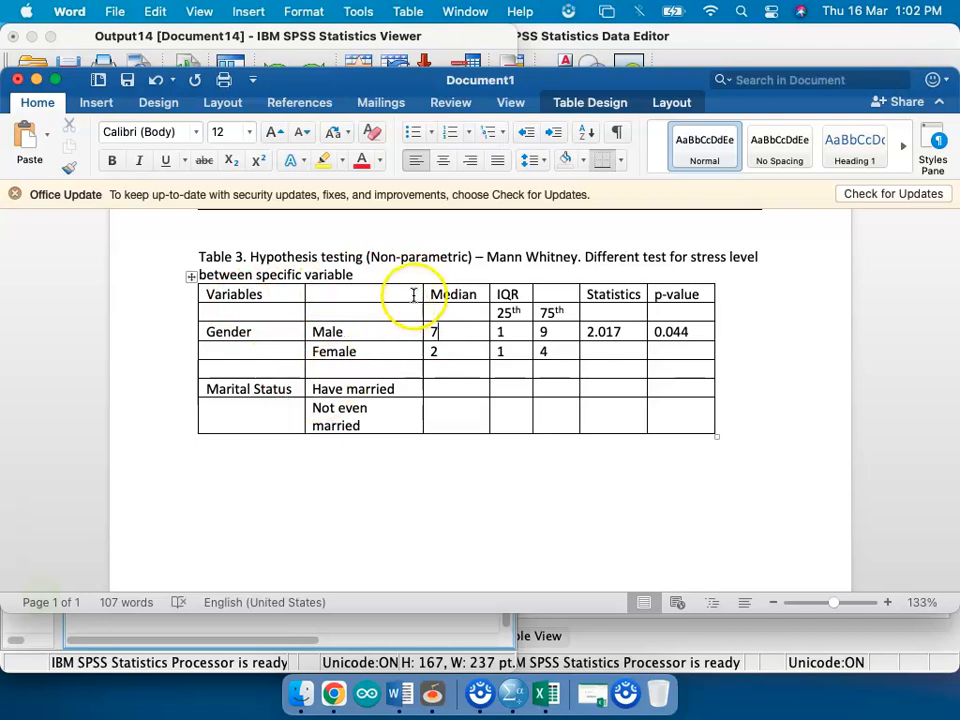
# Step: Delete the two Marital Status rows, Have married and Not even married, from Table 3
pyautogui.moveTo(171, 396); pyautogui.dragTo(175, 410)
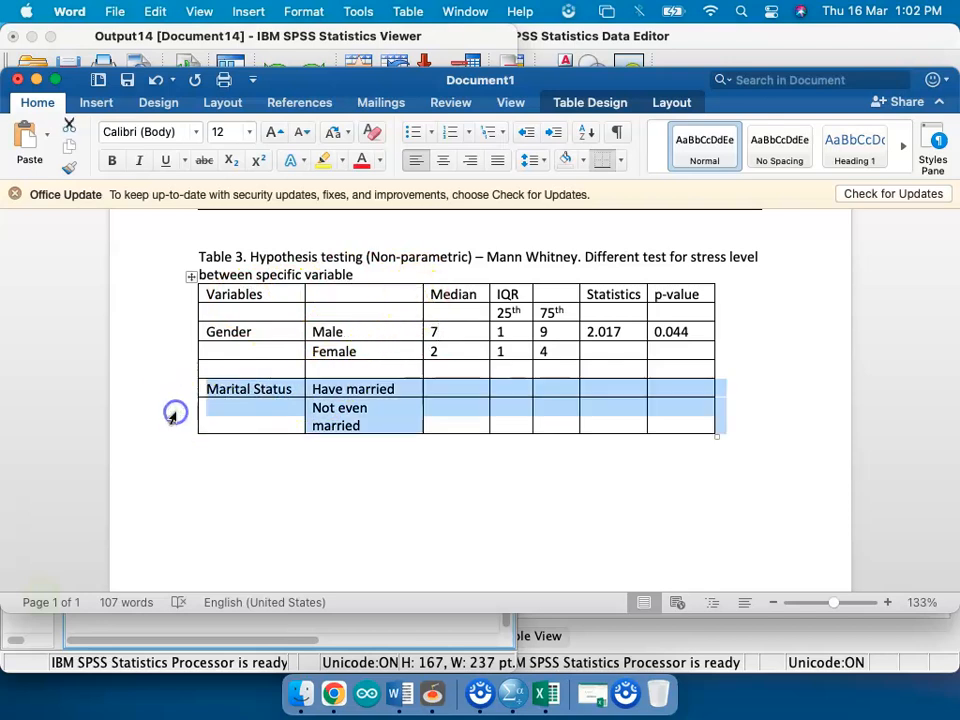
pyautogui.rightClick(175, 410)
pyautogui.click(206, 398)
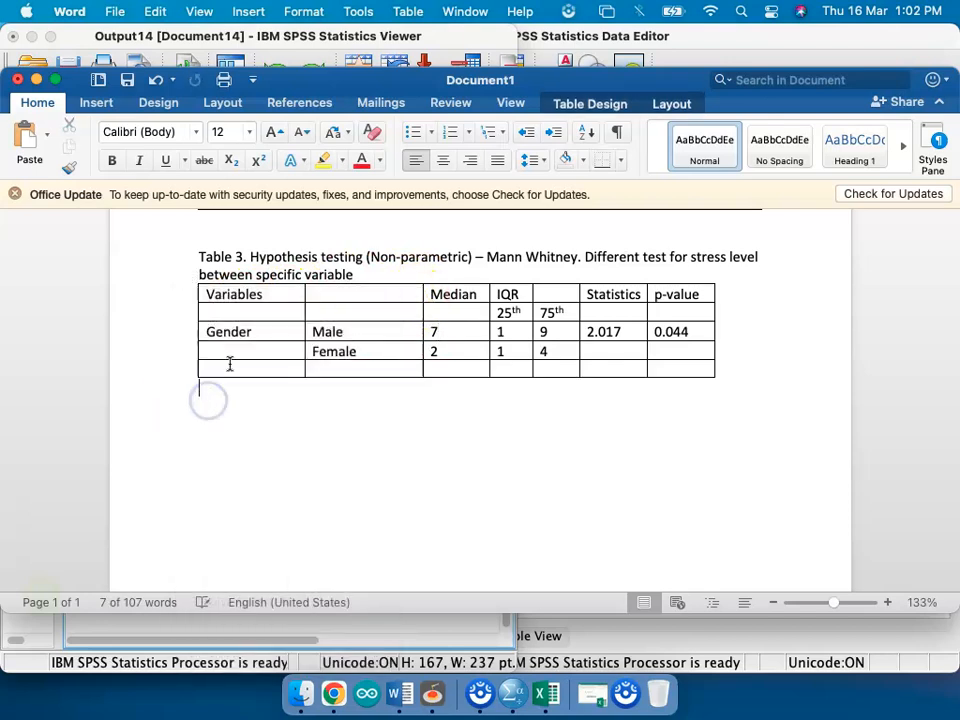
# Step: Merge the IQR header cell with the empty cell above 75th
pyautogui.moveTo(513, 290); pyautogui.dragTo(538, 290)
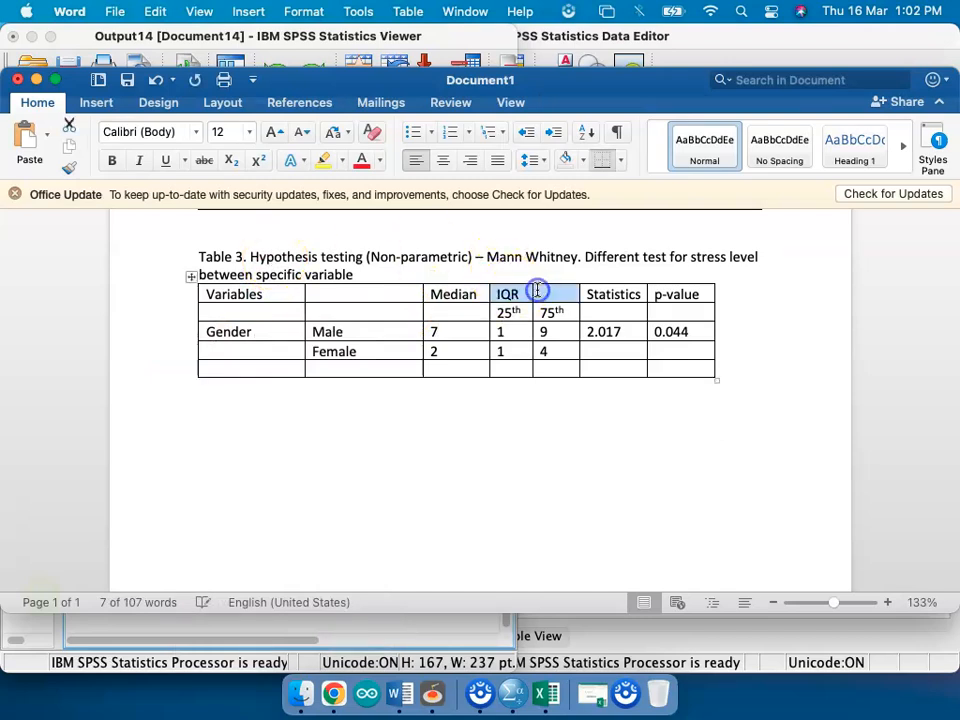
pyautogui.rightClick(538, 291)
pyautogui.click(559, 490)
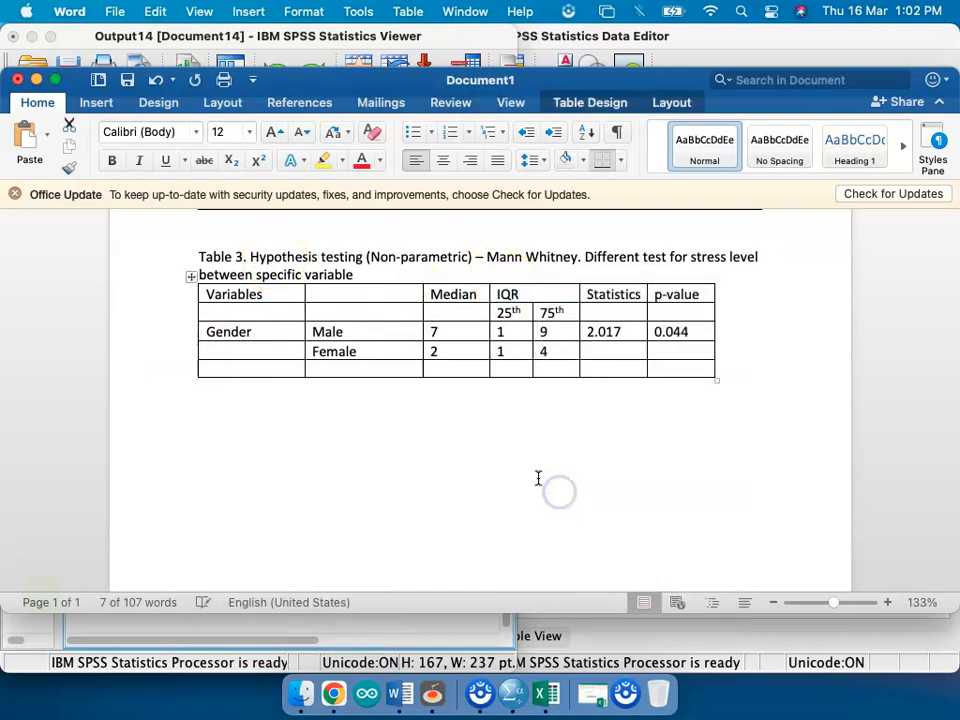
pyautogui.click(439, 418)
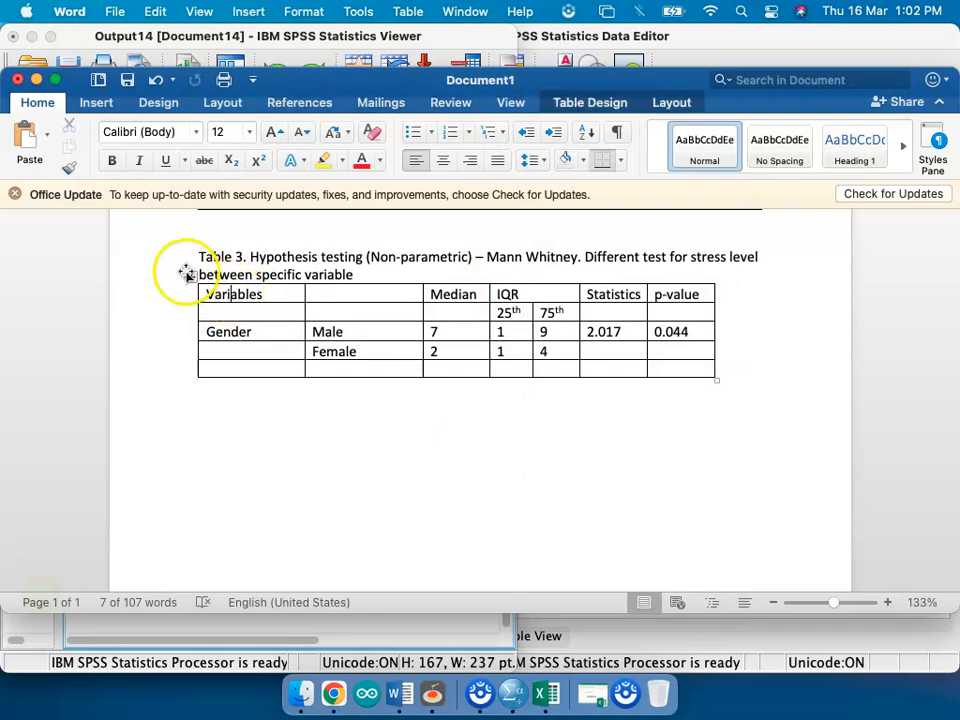
# Step: Remove all borders from the whole of Table 3
pyautogui.click(190, 275)
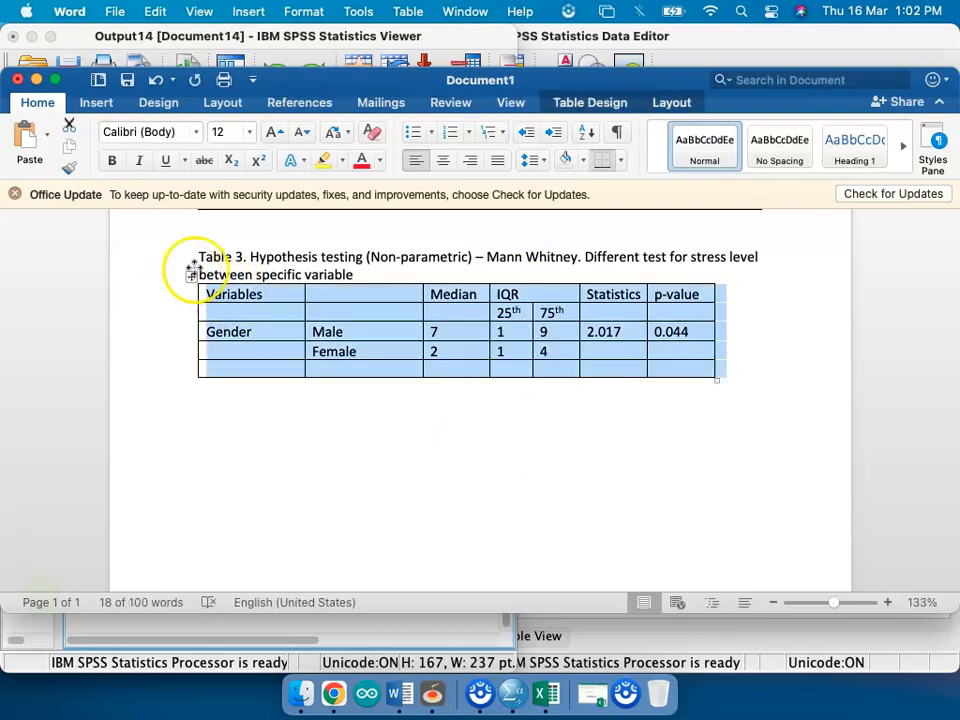
pyautogui.click(592, 102)
pyautogui.click(852, 140)
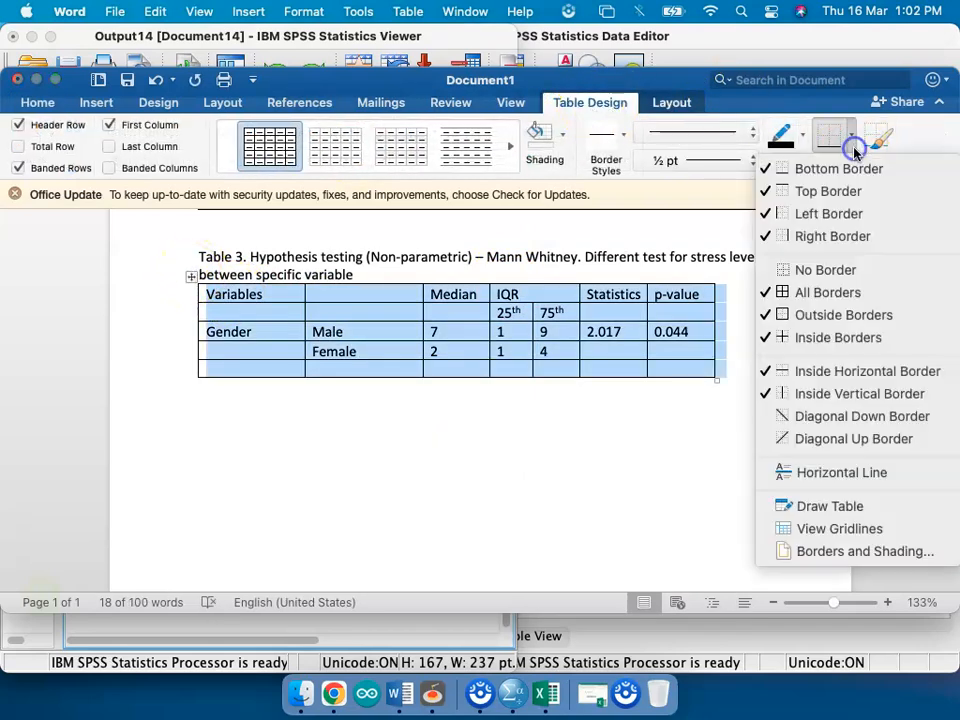
pyautogui.click(812, 266)
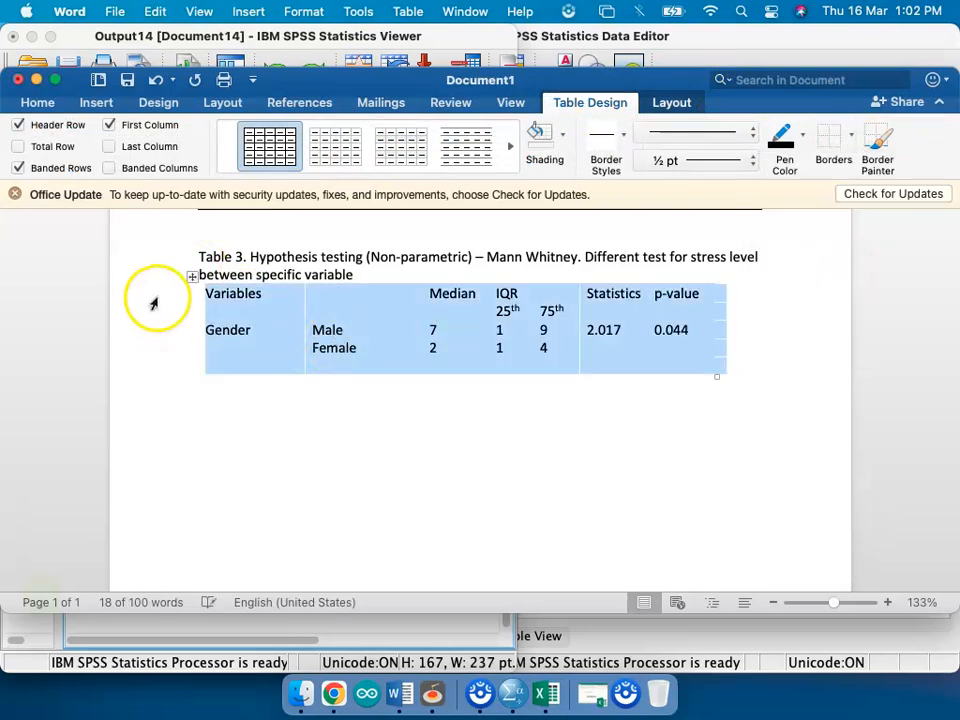
# Step: Add a bottom border and a top border to the Variables header row of Table 3
pyautogui.click(155, 296)
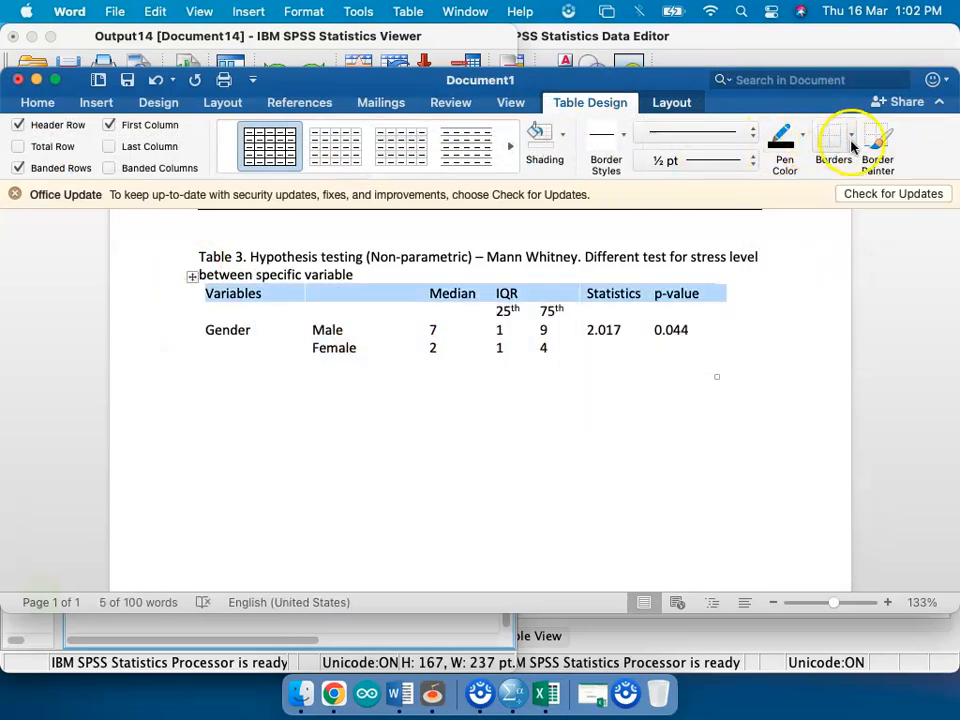
pyautogui.click(851, 140)
pyautogui.click(808, 168)
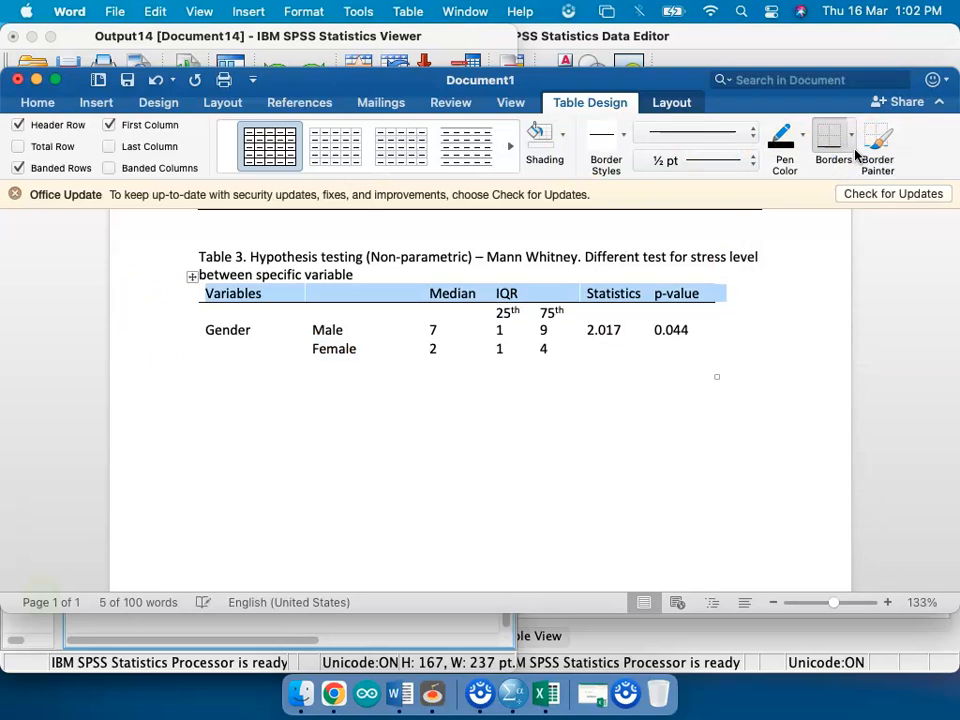
pyautogui.click(851, 141)
pyautogui.click(836, 192)
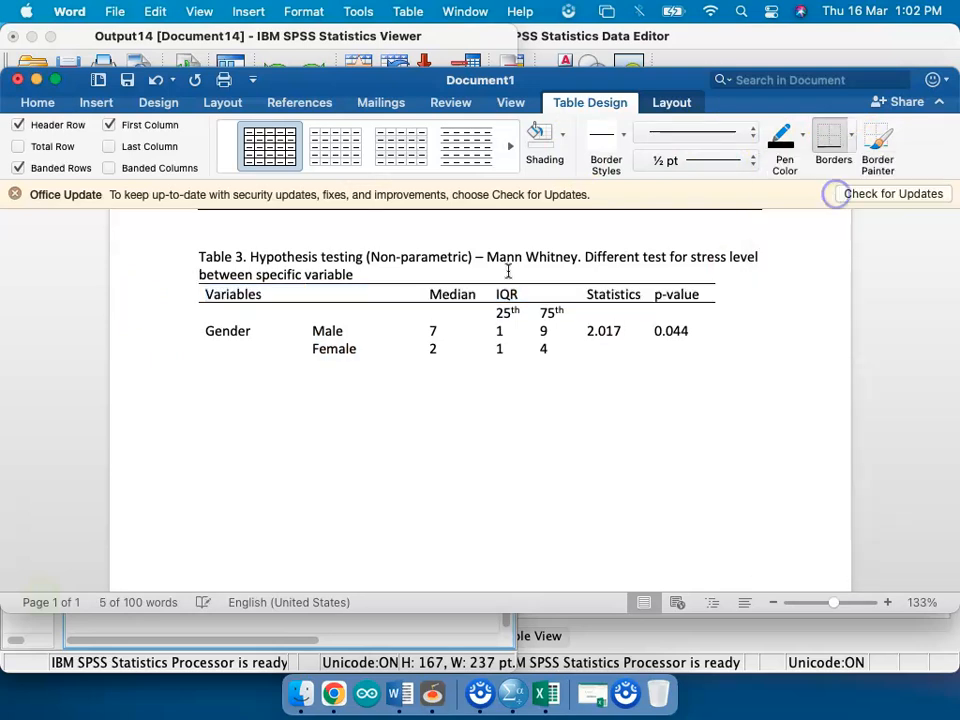
# Step: Add a bottom border to the empty last row of Table 3
pyautogui.click(174, 364)
pyautogui.click(849, 140)
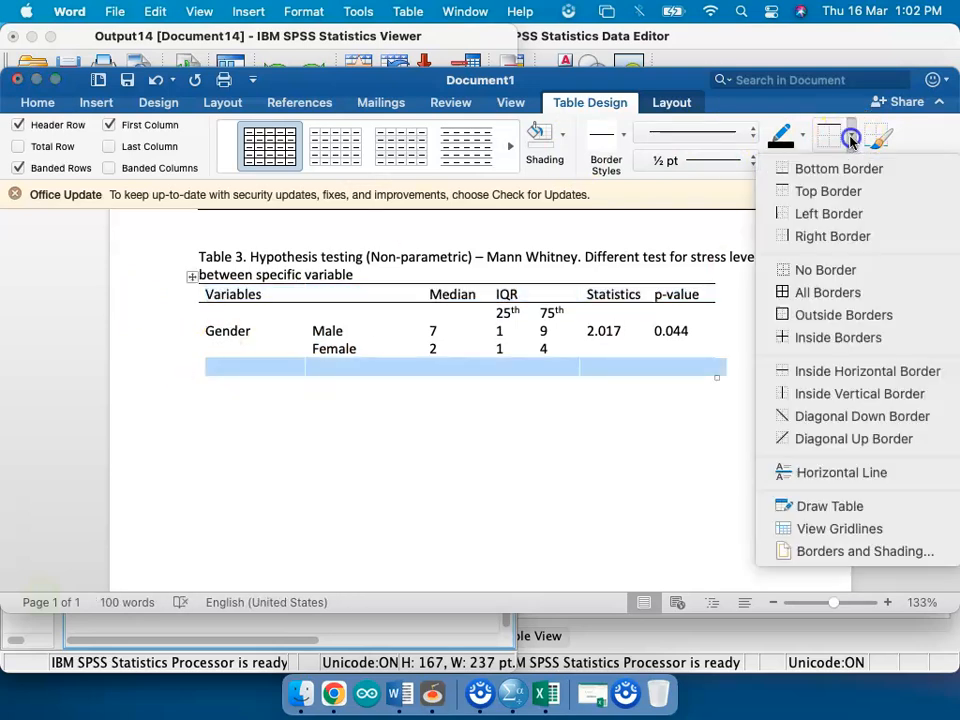
pyautogui.click(836, 167)
pyautogui.click(486, 418)
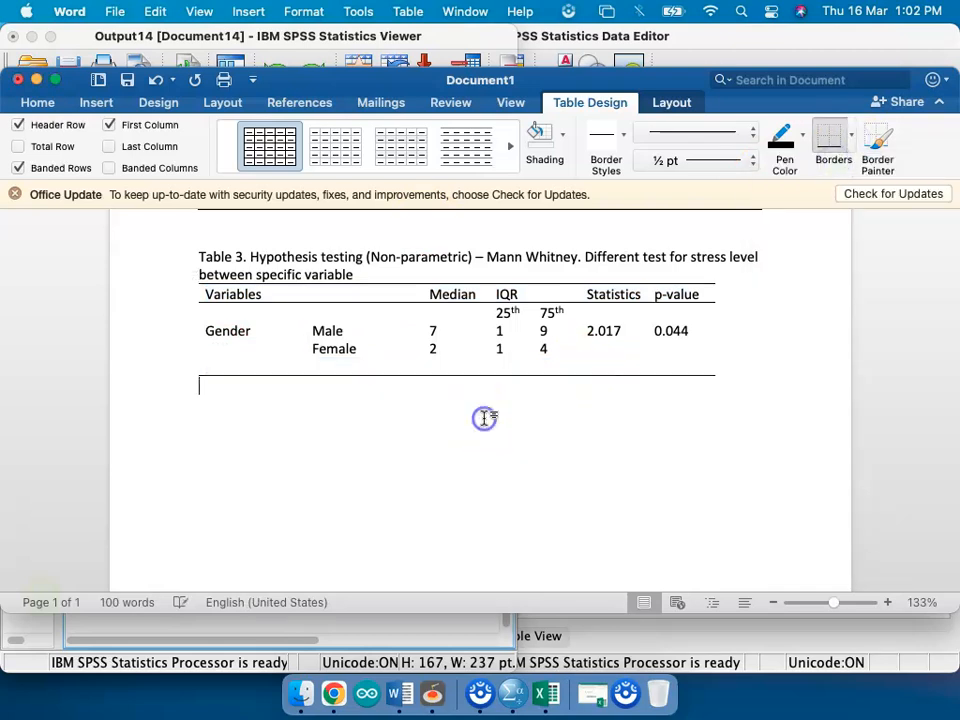
# Step: Remove the borders from the second header row, the one containing 25th and 75th
pyautogui.click(175, 315)
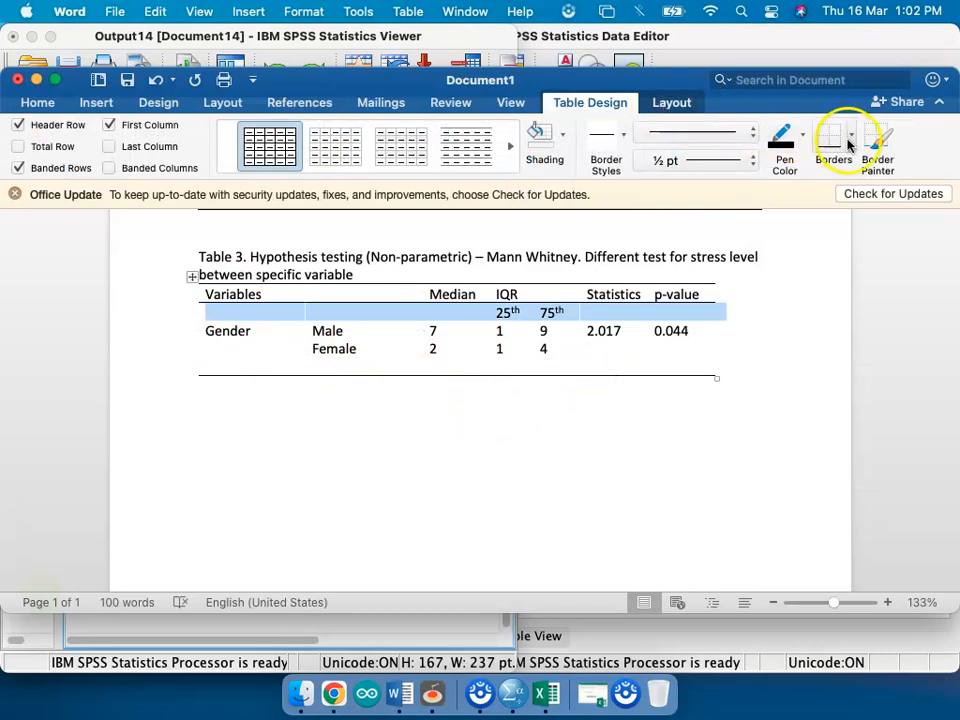
pyautogui.click(850, 138)
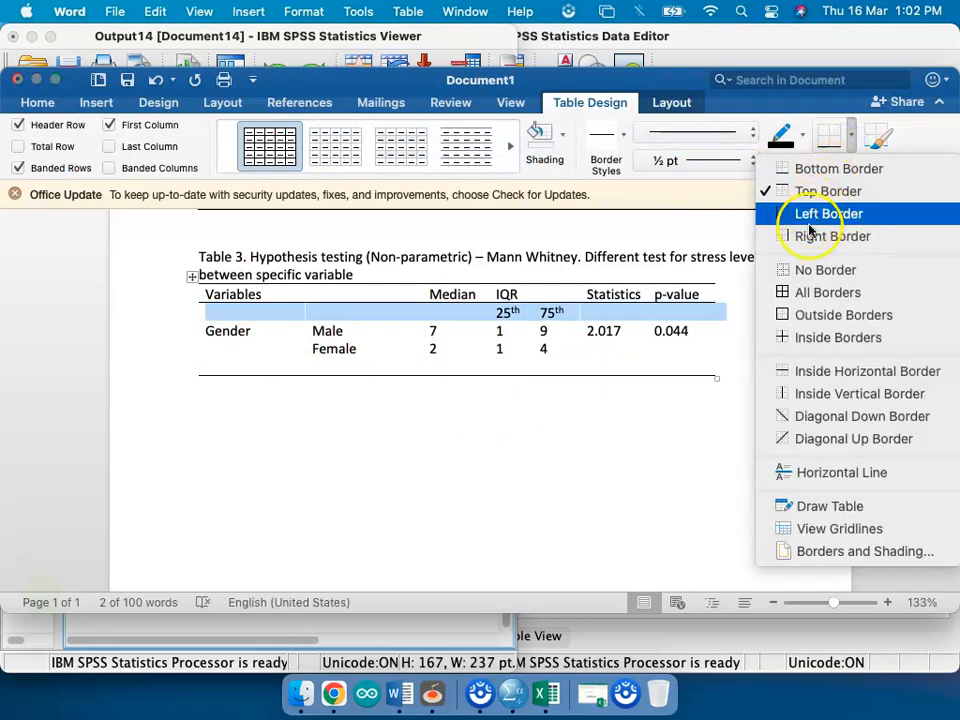
pyautogui.click(812, 270)
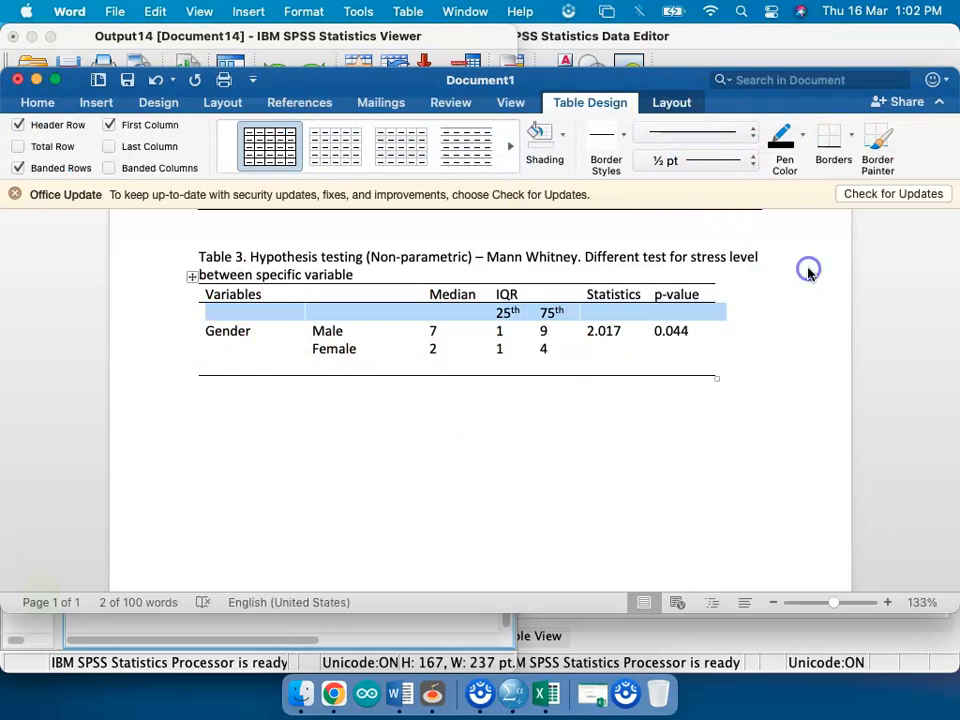
pyautogui.click(411, 300)
# Step: Add a top border to the Gender Male row of Table 3
pyautogui.click(171, 327)
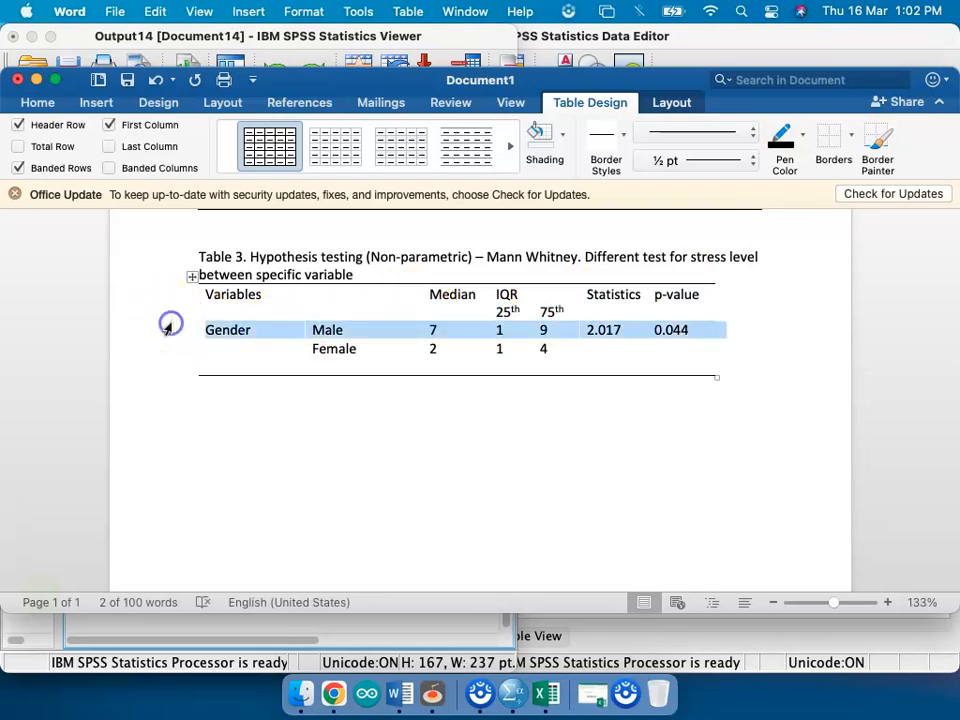
pyautogui.click(852, 134)
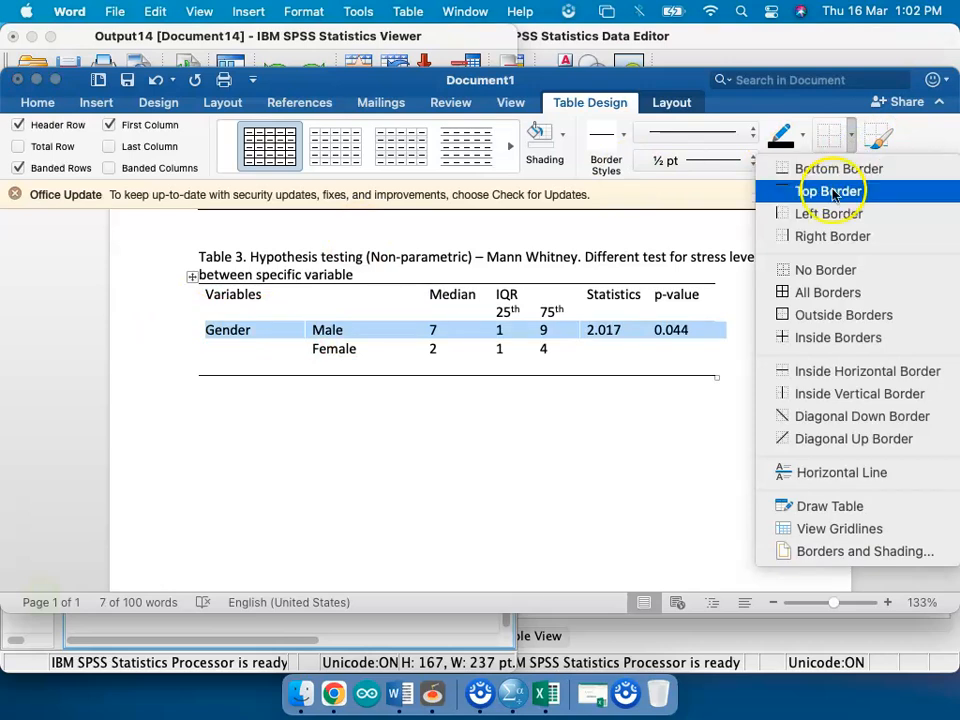
pyautogui.click(823, 191)
# Step: Centre the IQR heading and all cells from the Median column through the p-value column of Table 3
pyautogui.moveTo(514, 295); pyautogui.dragTo(493, 296)
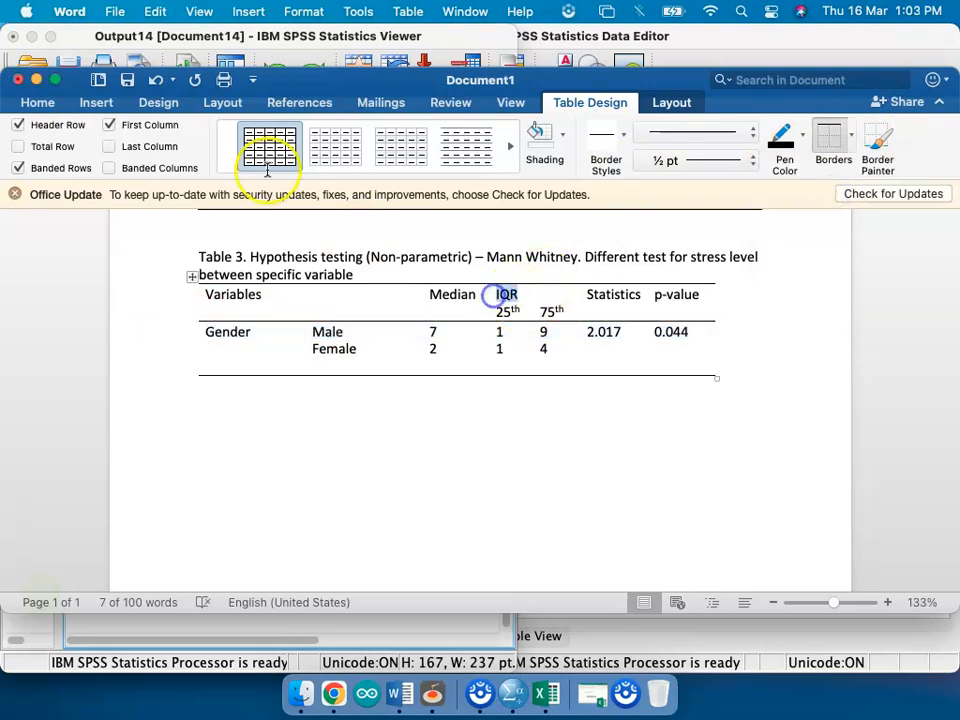
pyautogui.click(40, 102)
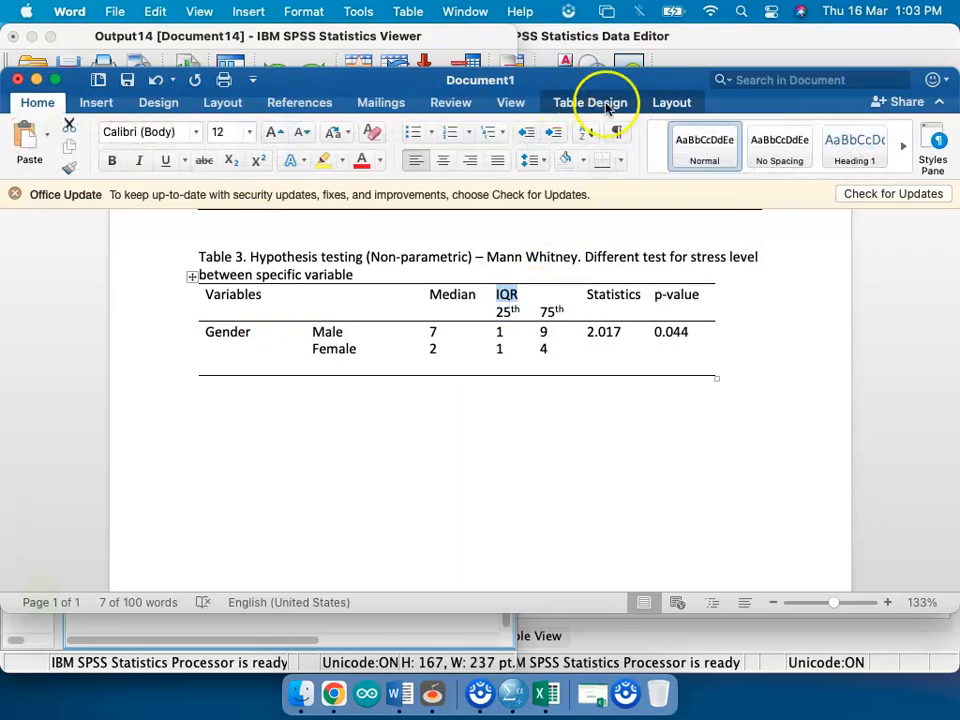
pyautogui.click(453, 160)
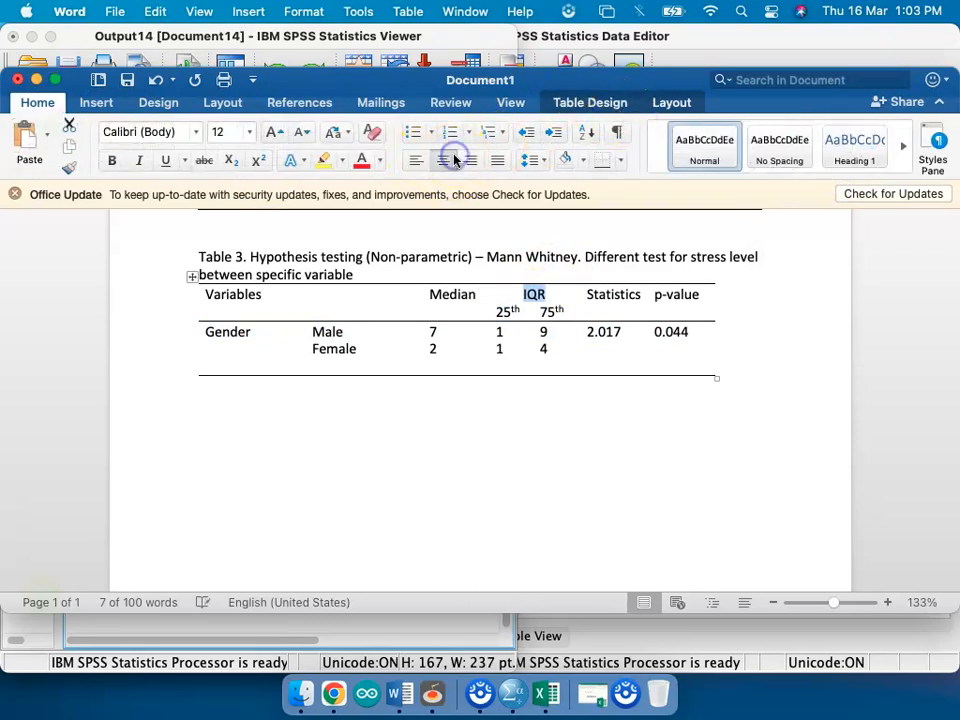
pyautogui.click(413, 407)
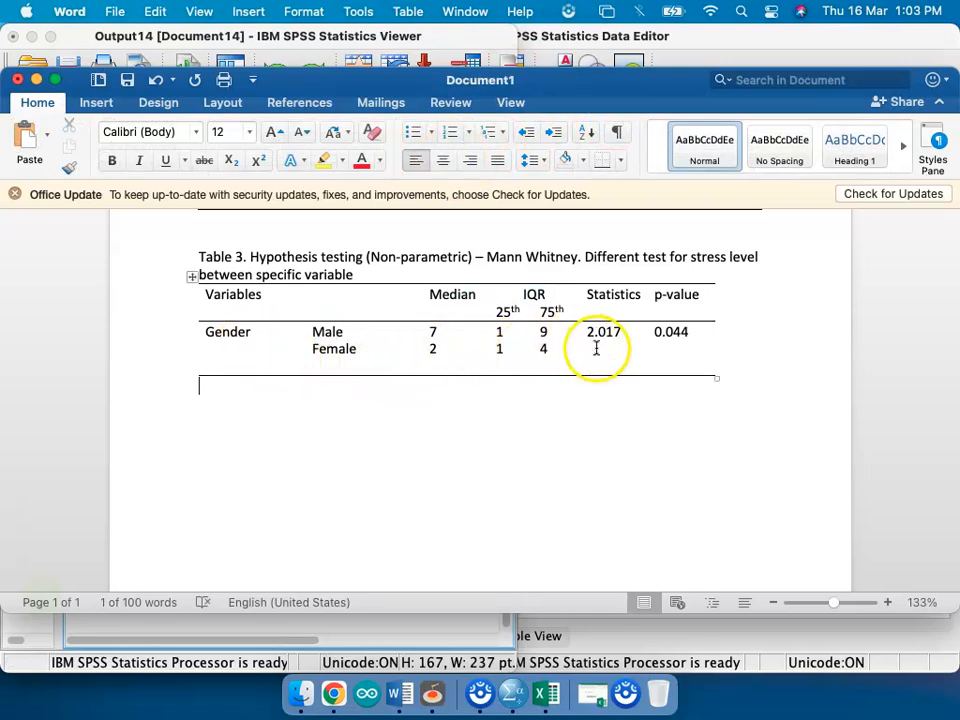
pyautogui.moveTo(481, 295); pyautogui.dragTo(651, 362)
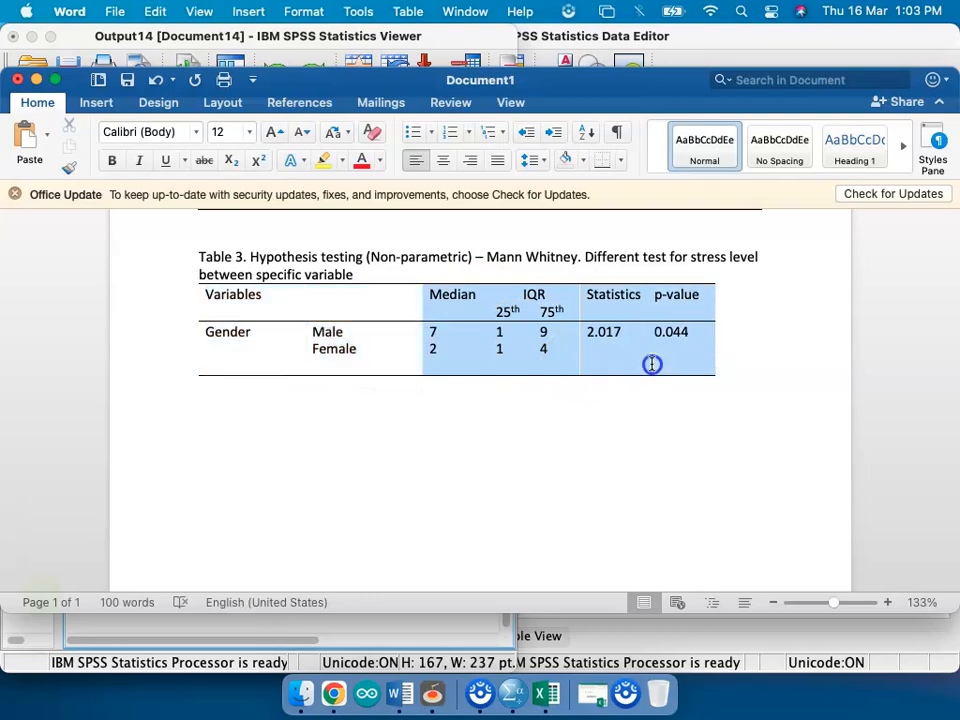
pyautogui.click(443, 161)
pyautogui.click(528, 461)
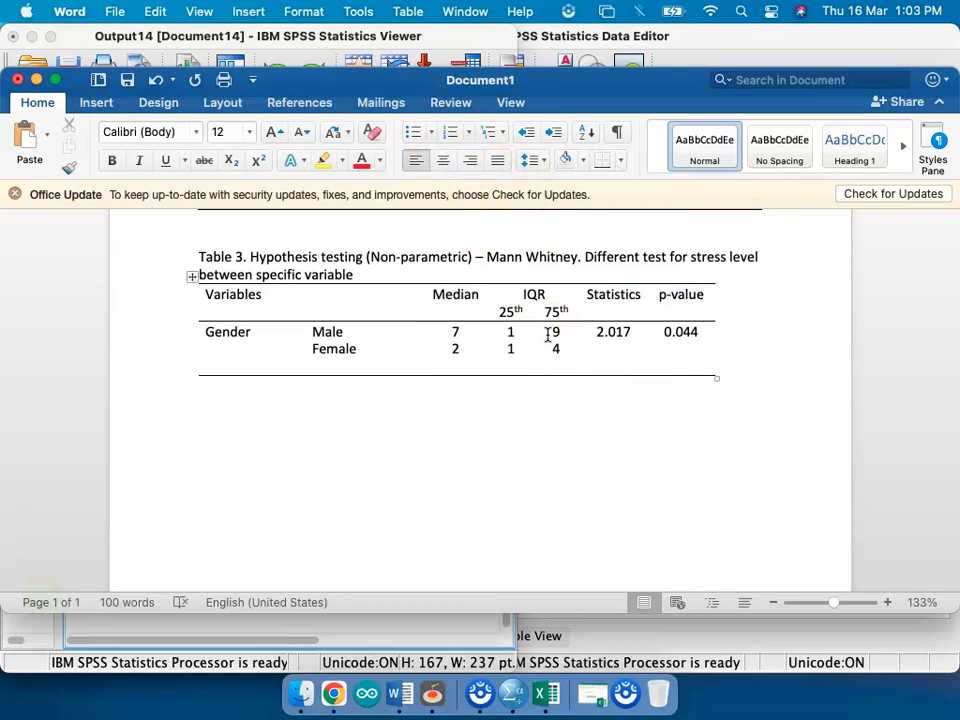
# Step: Save the Word document as Table 1 in the Downloads folder
pyautogui.press('super+s')
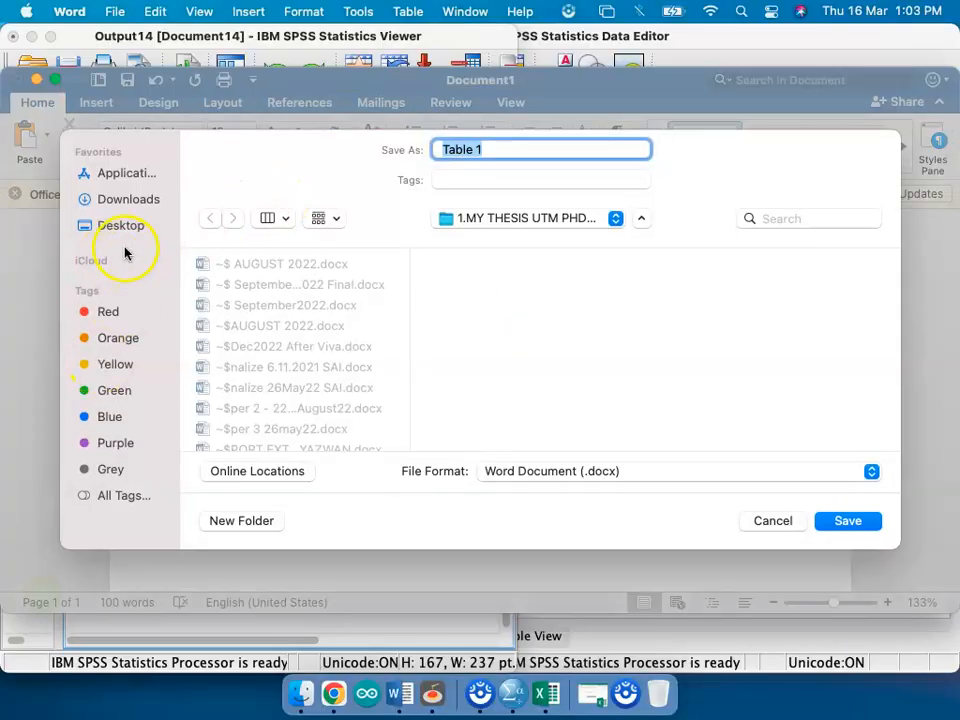
pyautogui.click(143, 200)
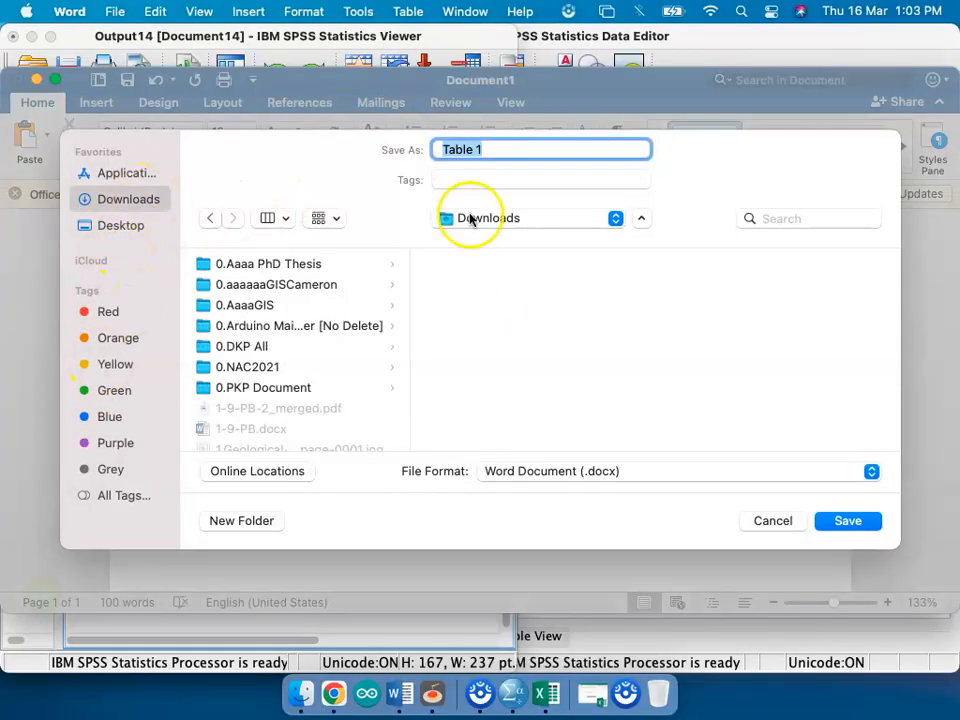
pyautogui.click(842, 521)
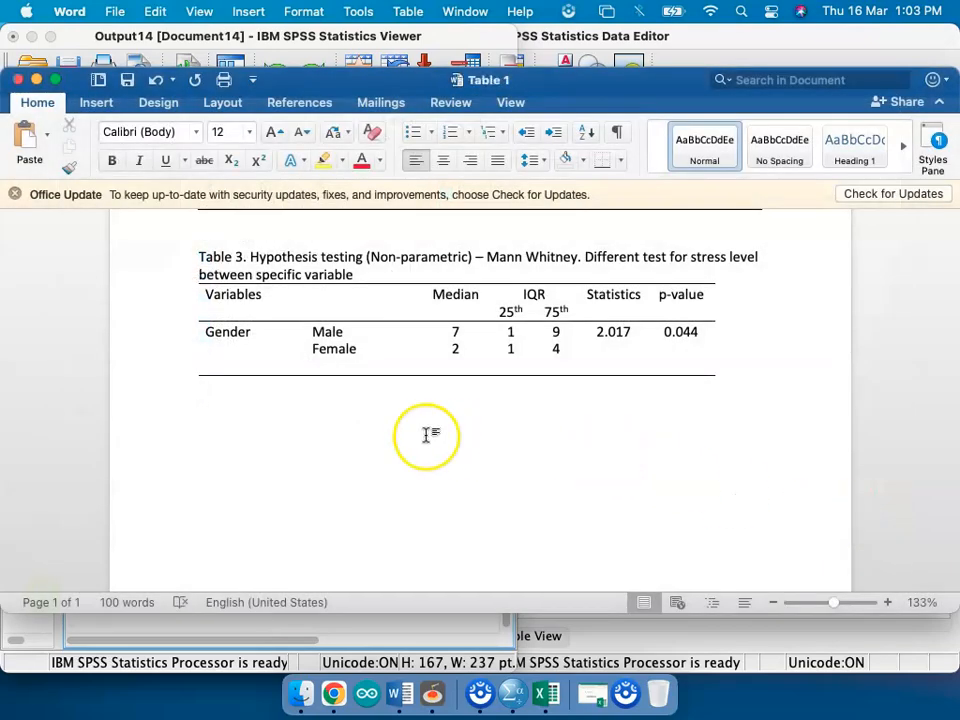
# Step: Check the differences test table in Google Docs and switch to the SPSS Data Editor for datastress.sav
pyautogui.hotkey('ctrl', 'Right')
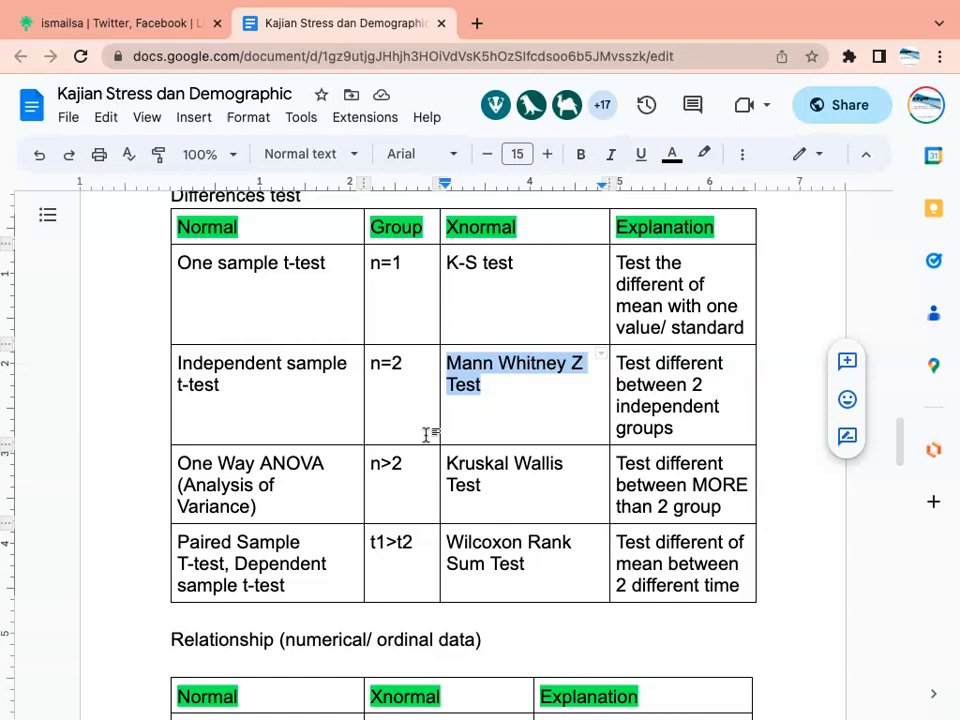
pyautogui.hotkey('ctrl', 'Left')
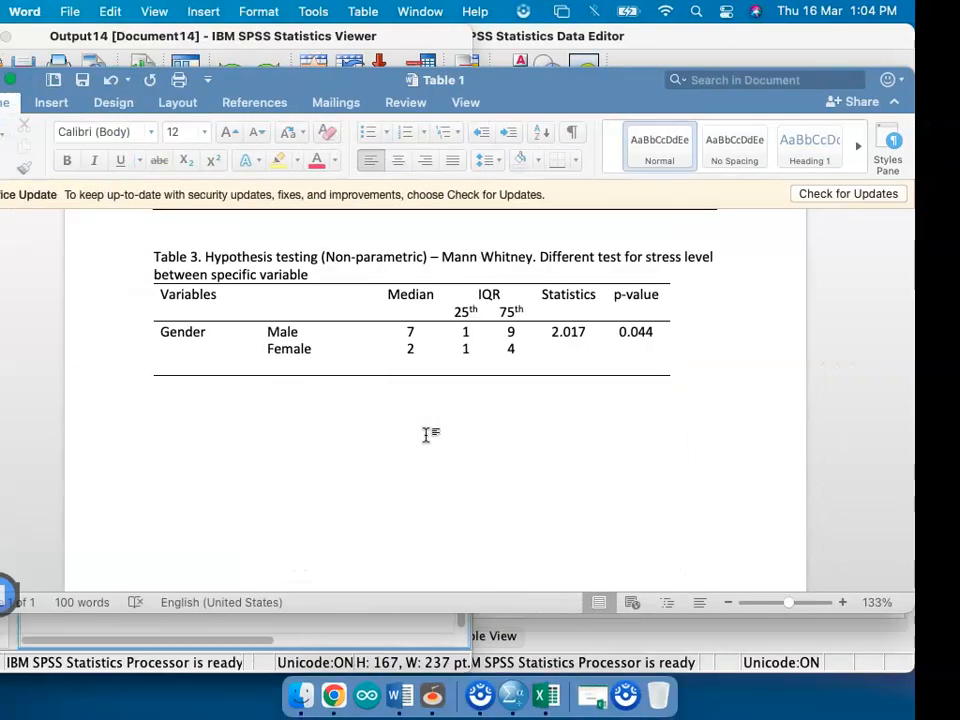
pyautogui.click(632, 45)
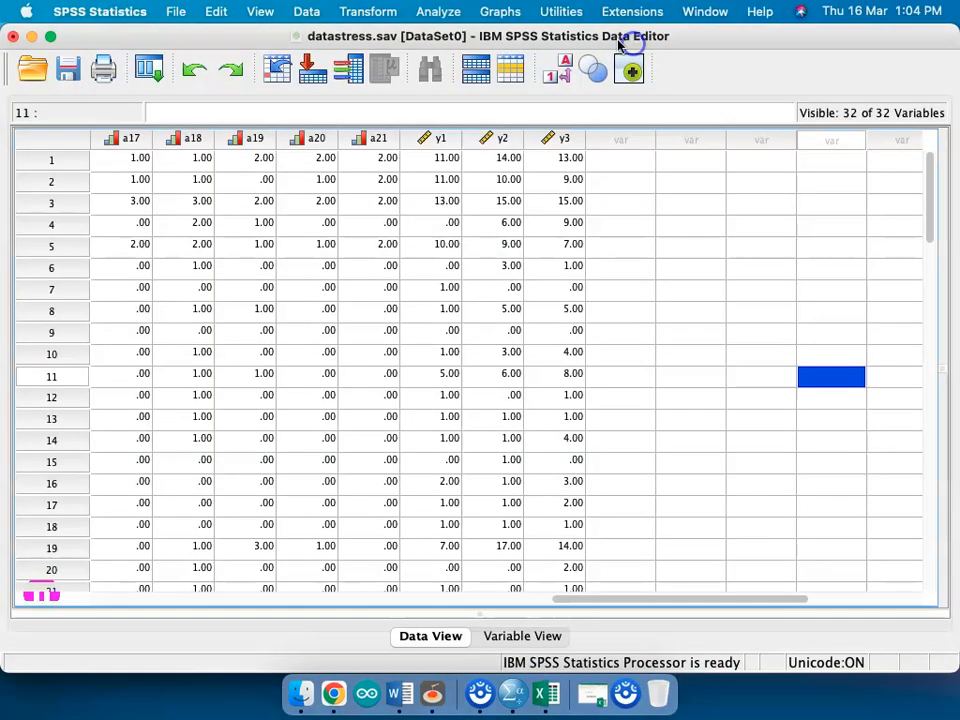
pyautogui.click(425, 11)
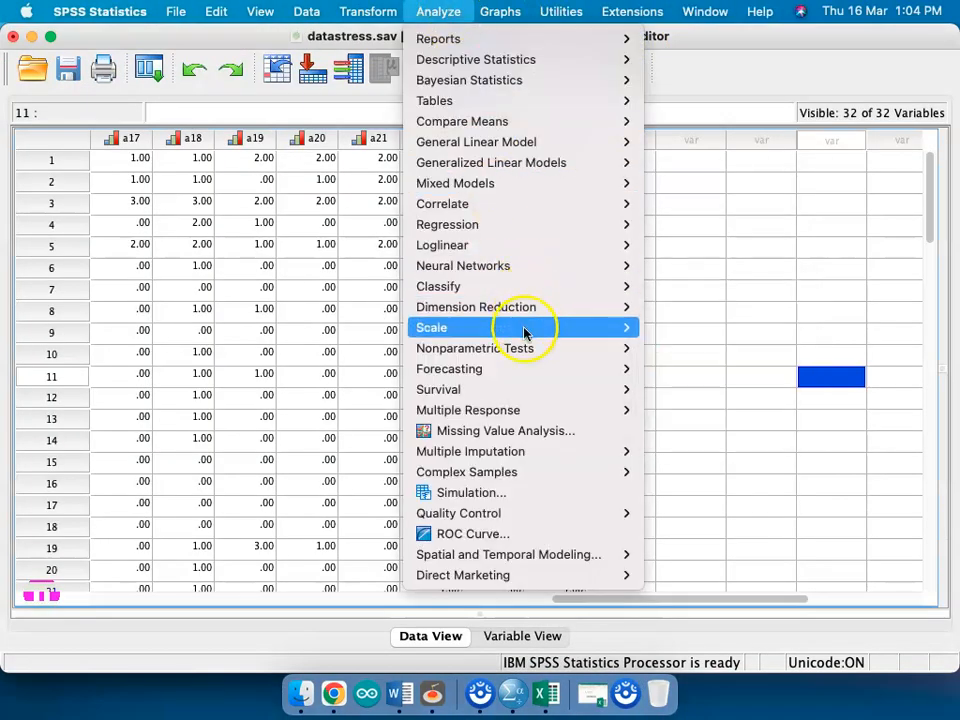
pyautogui.moveTo(525, 343)
pyautogui.moveTo(707, 410)
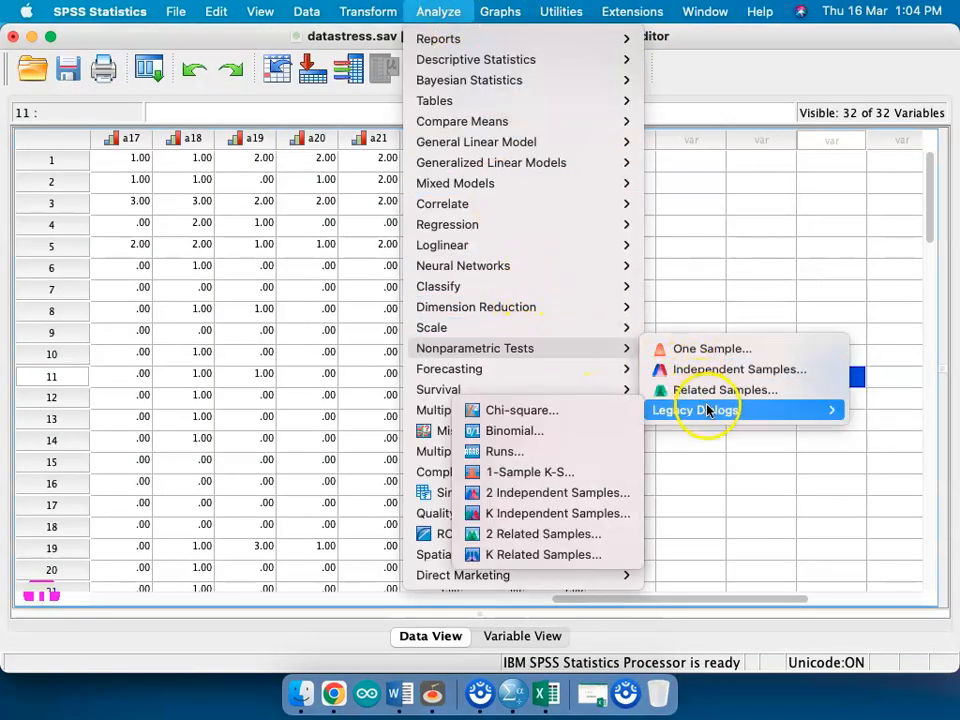
pyautogui.click(546, 517)
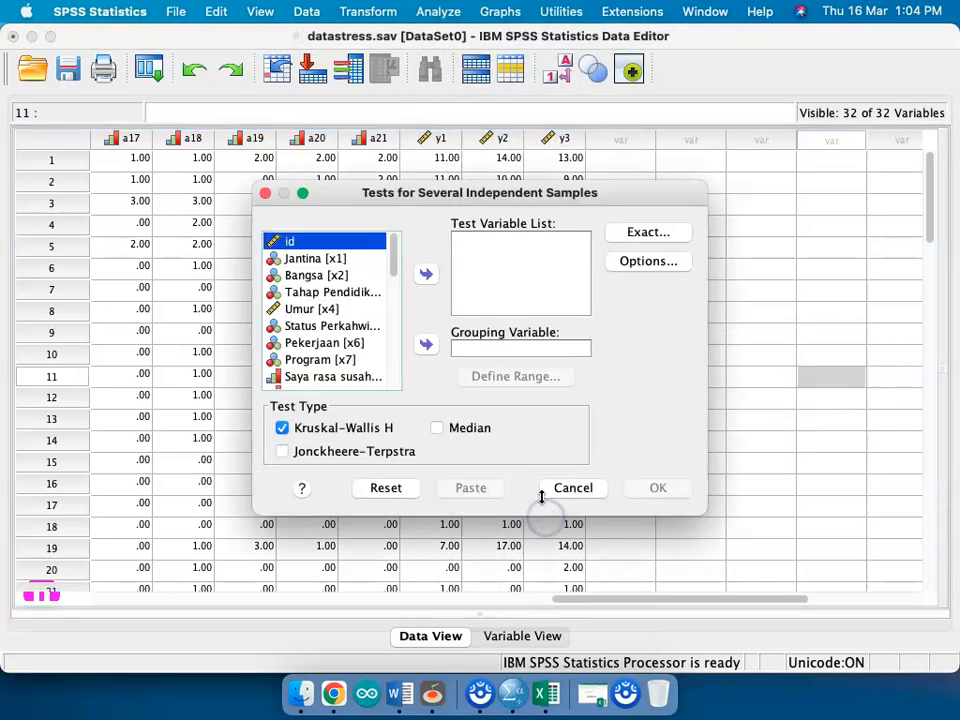
pyautogui.scroll(-10, 343, 322)
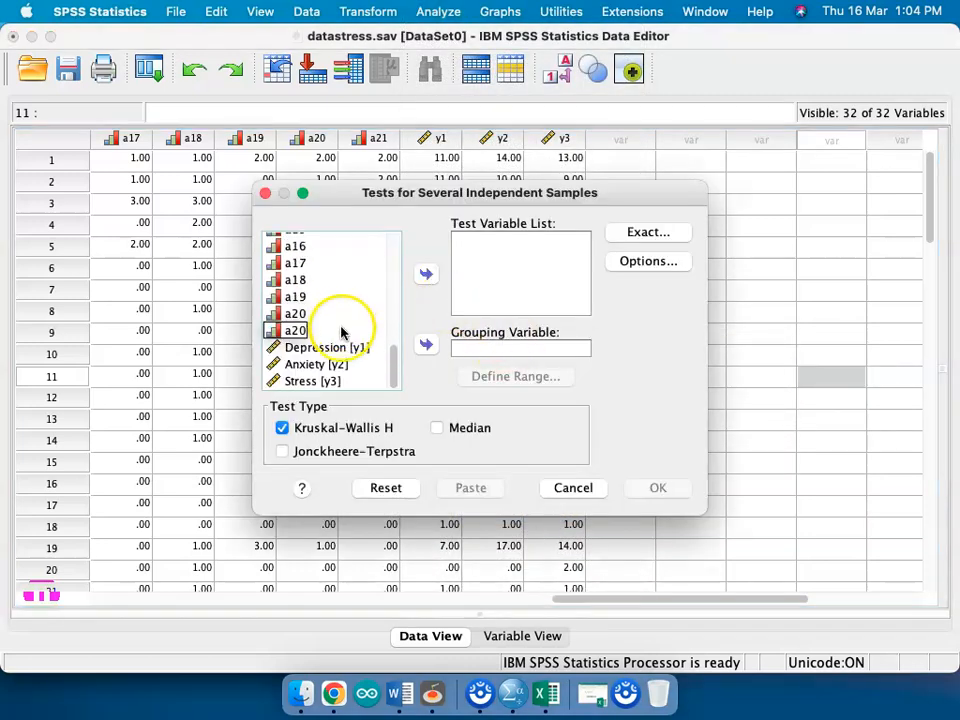
pyautogui.click(350, 381)
pyautogui.click(427, 275)
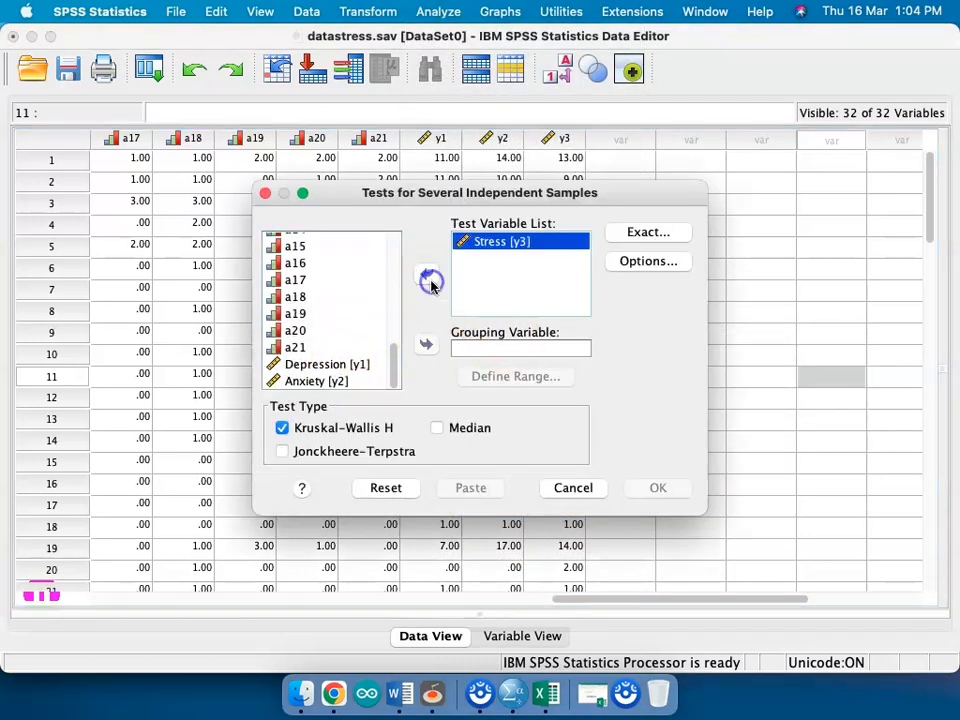
pyautogui.scroll(10, 296, 278)
pyautogui.click(322, 276)
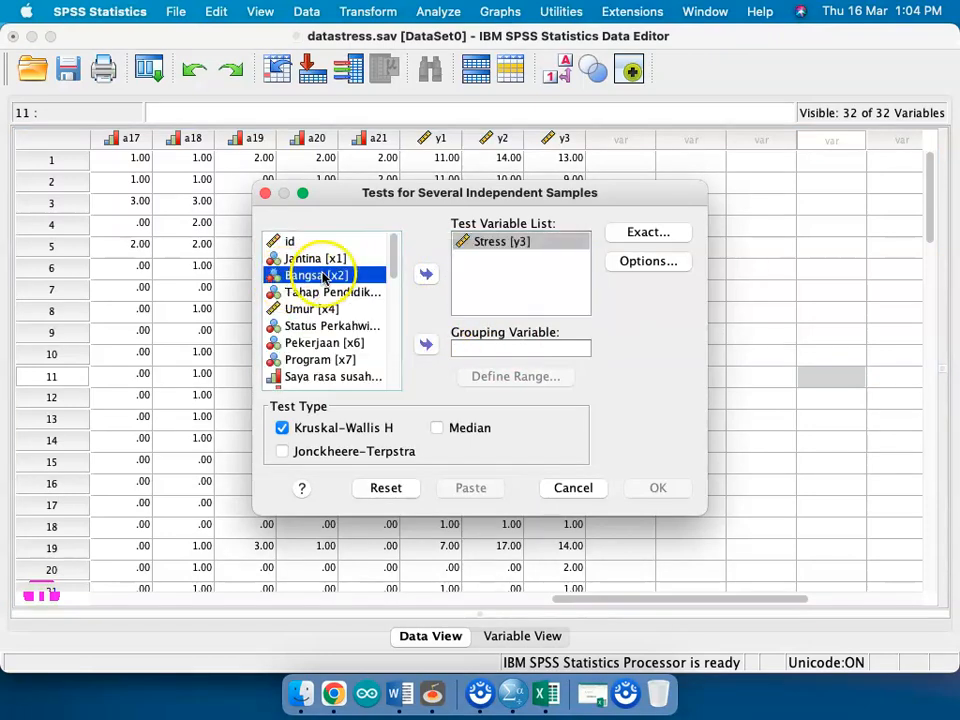
pyautogui.click(425, 344)
pyautogui.click(487, 378)
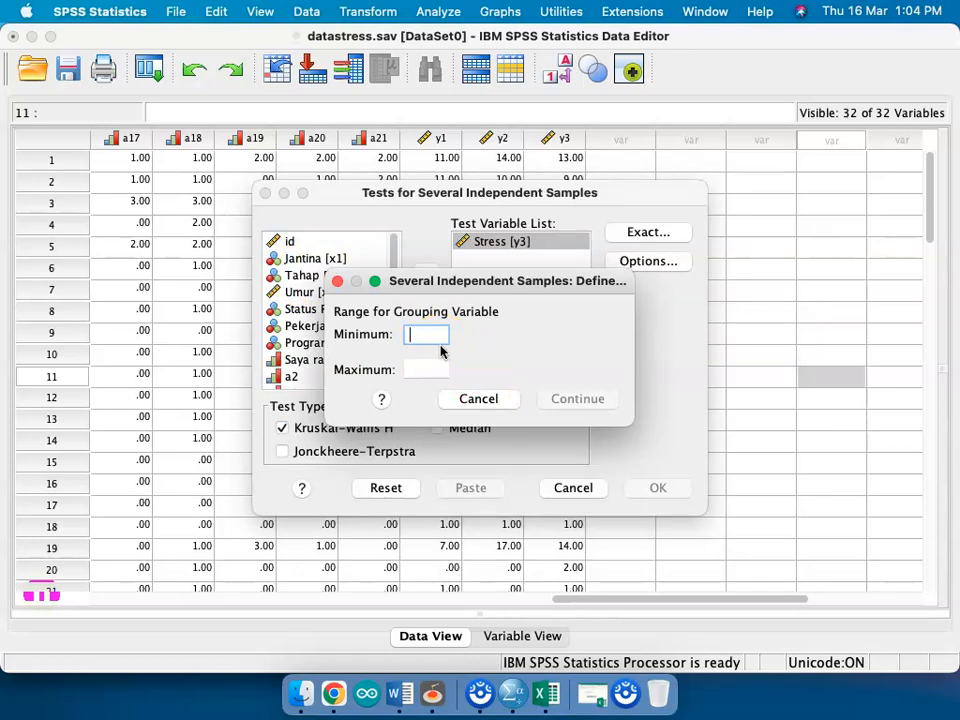
pyautogui.write('1')
pyautogui.press('Tab')
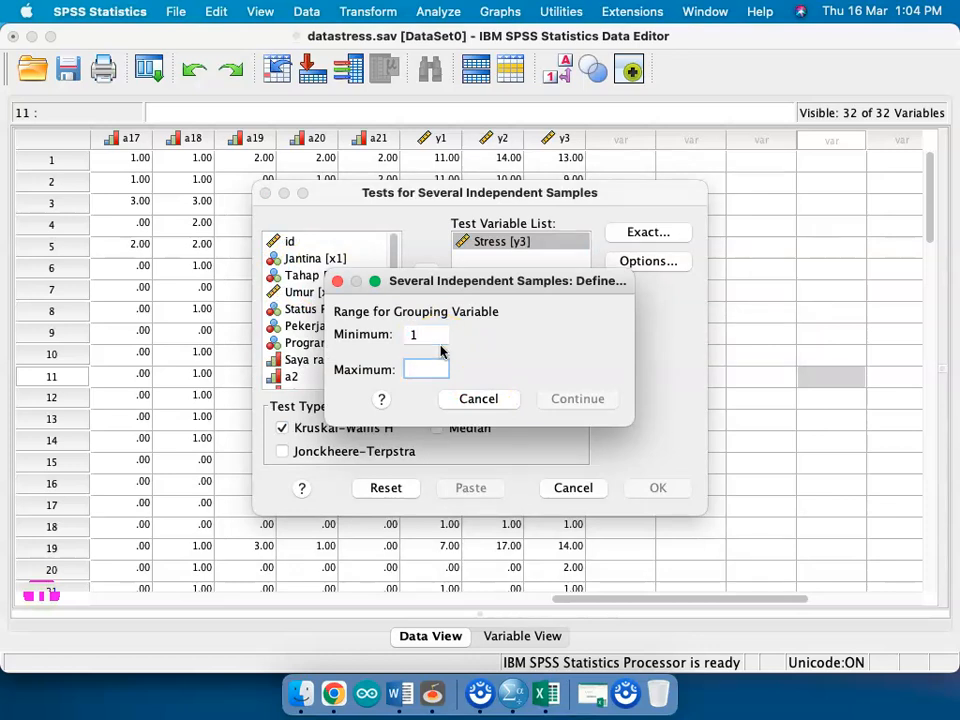
pyautogui.write('5')
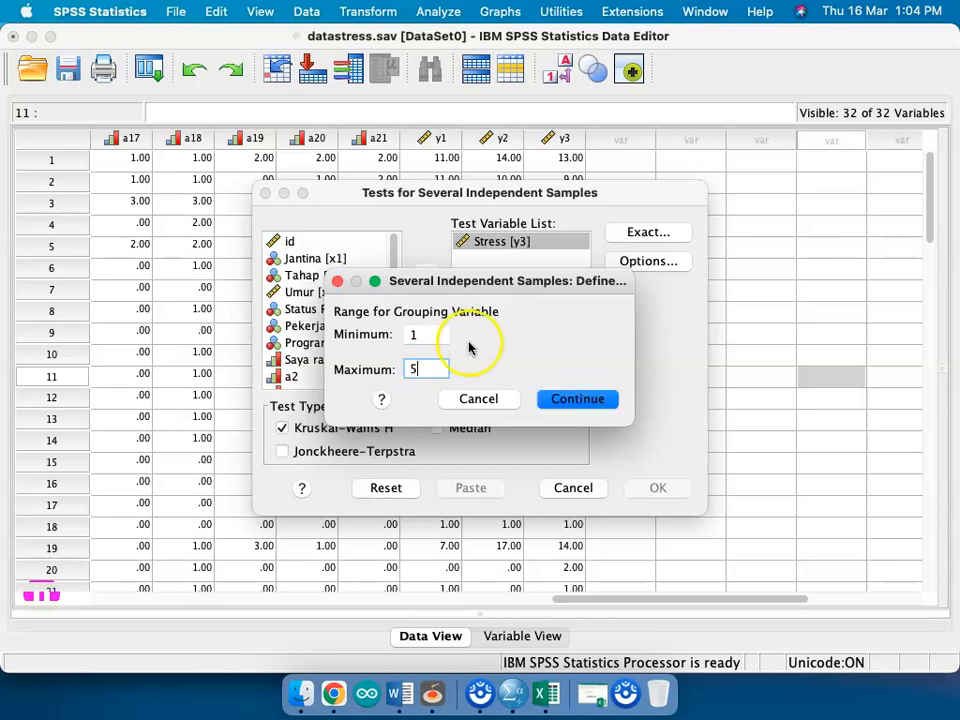
pyautogui.click(606, 400)
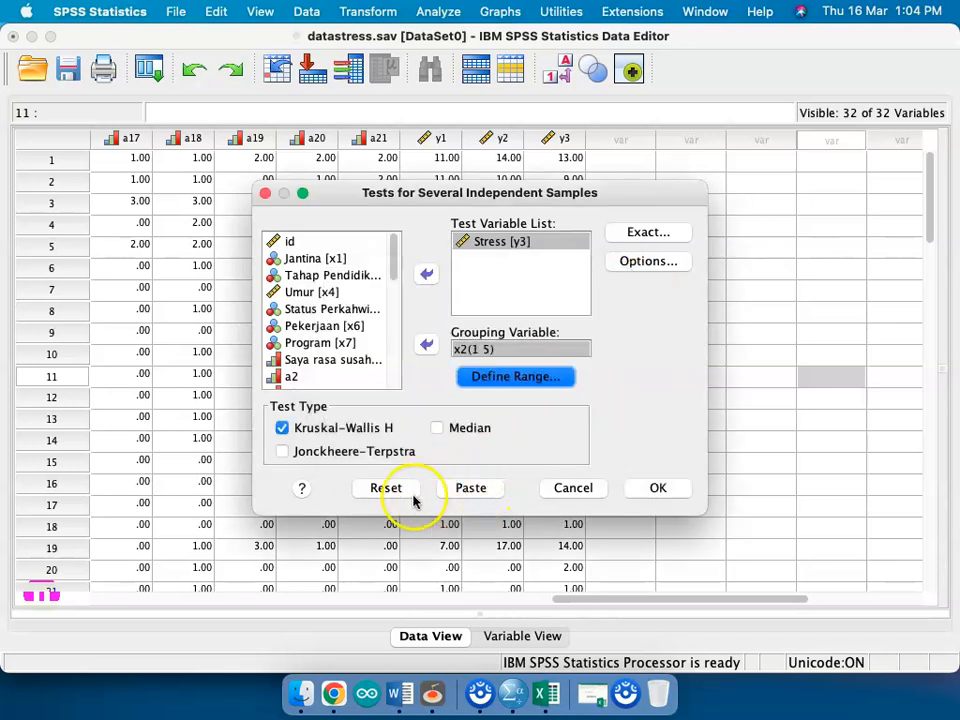
pyautogui.click(568, 497)
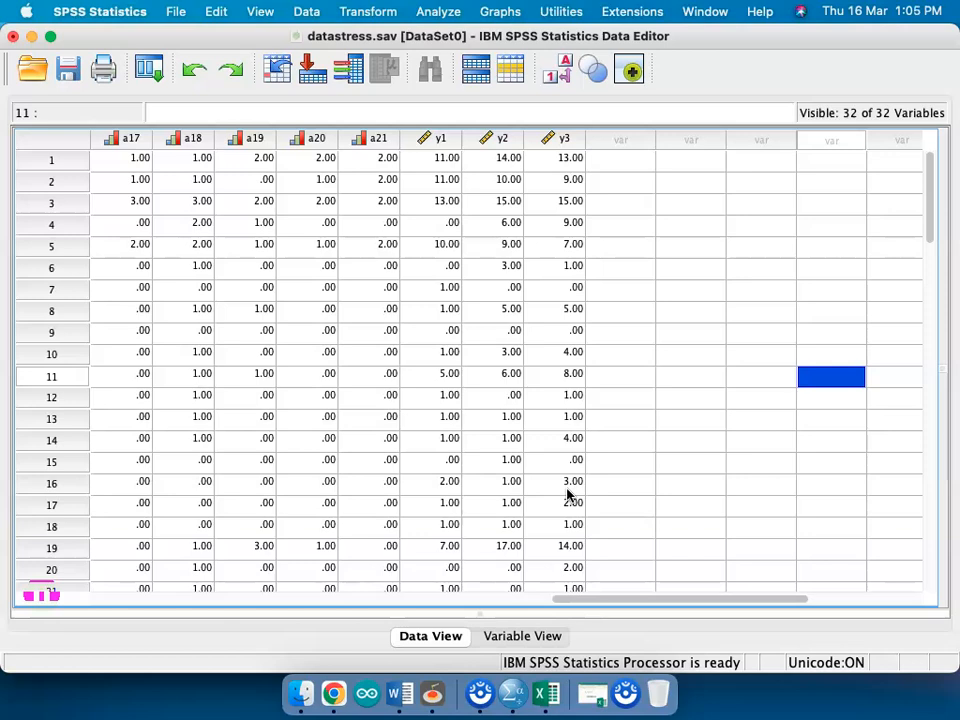
pyautogui.click(305, 14)
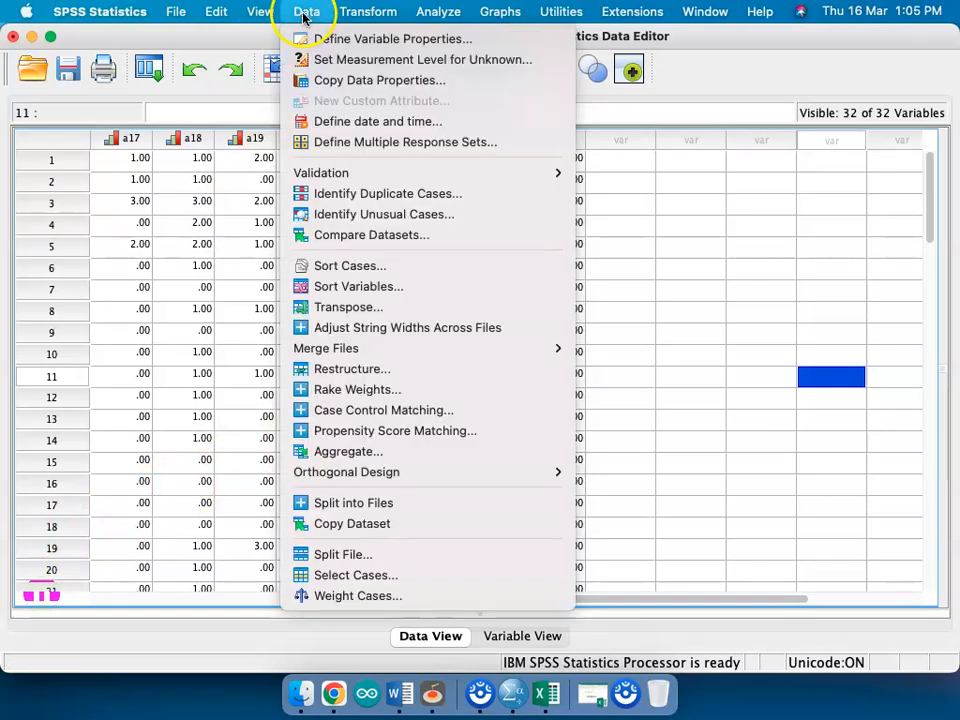
pyautogui.click(360, 553)
pyautogui.click(456, 259)
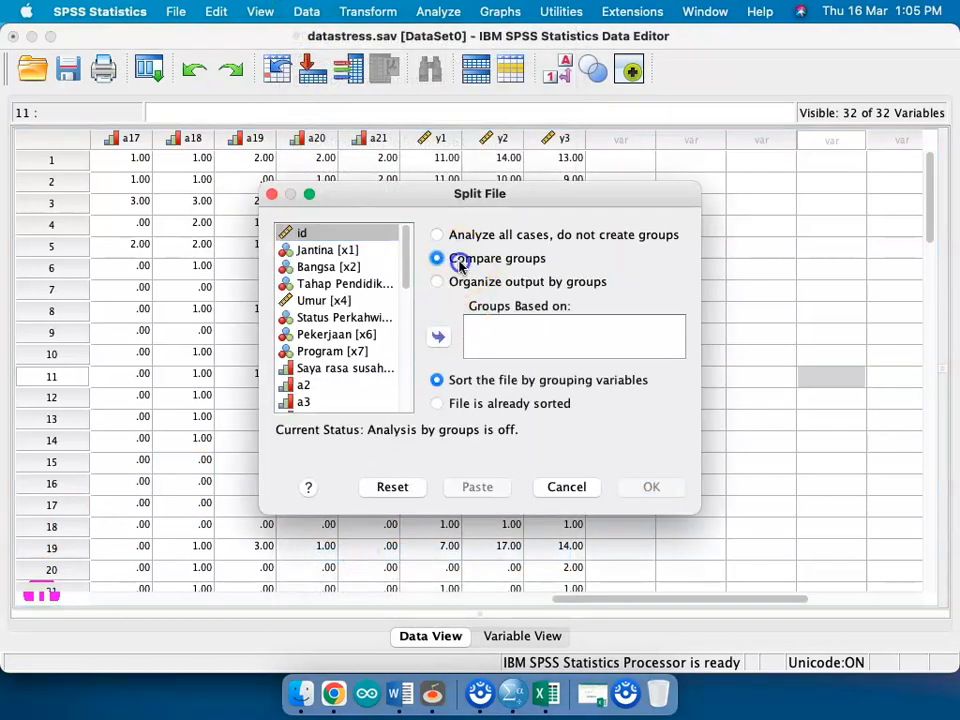
pyautogui.click(366, 266)
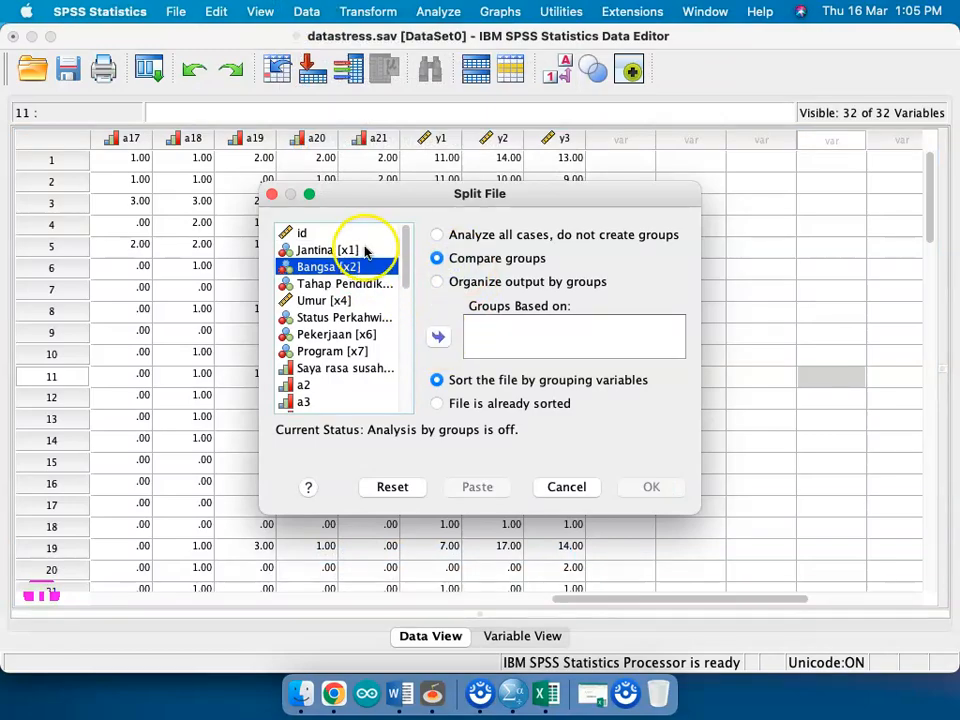
pyautogui.click(555, 490)
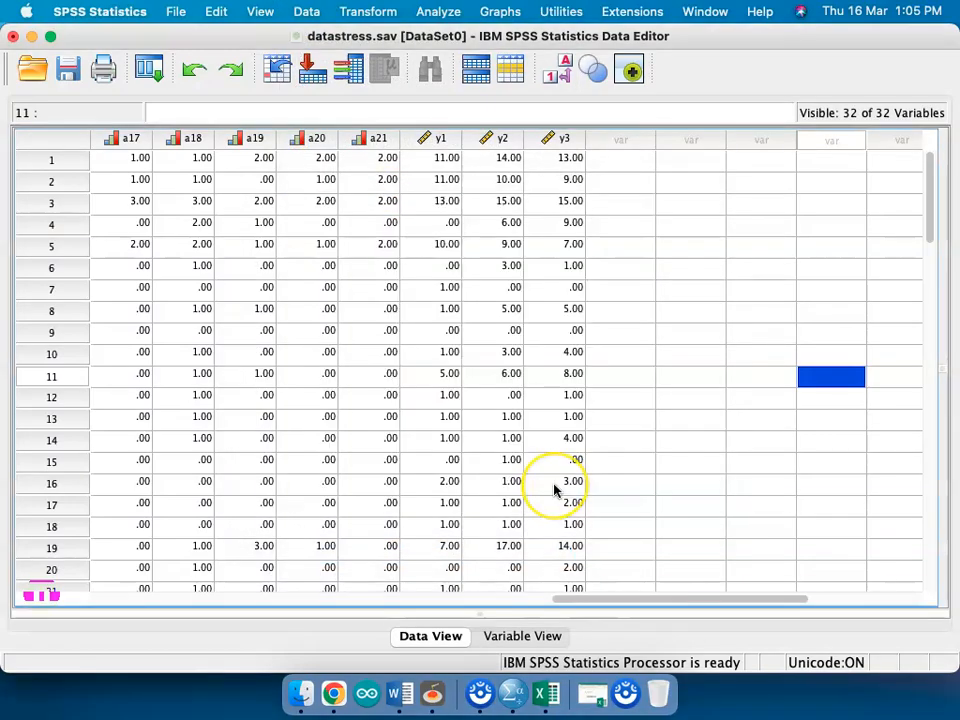
# Step: In the datastress.sps syntax, duplicate the block from NPAR TESTS through the ending ===// line below the last line, separated by blank lines
pyautogui.hotkey('ctrl', 'Up')
pyautogui.click(555, 490)
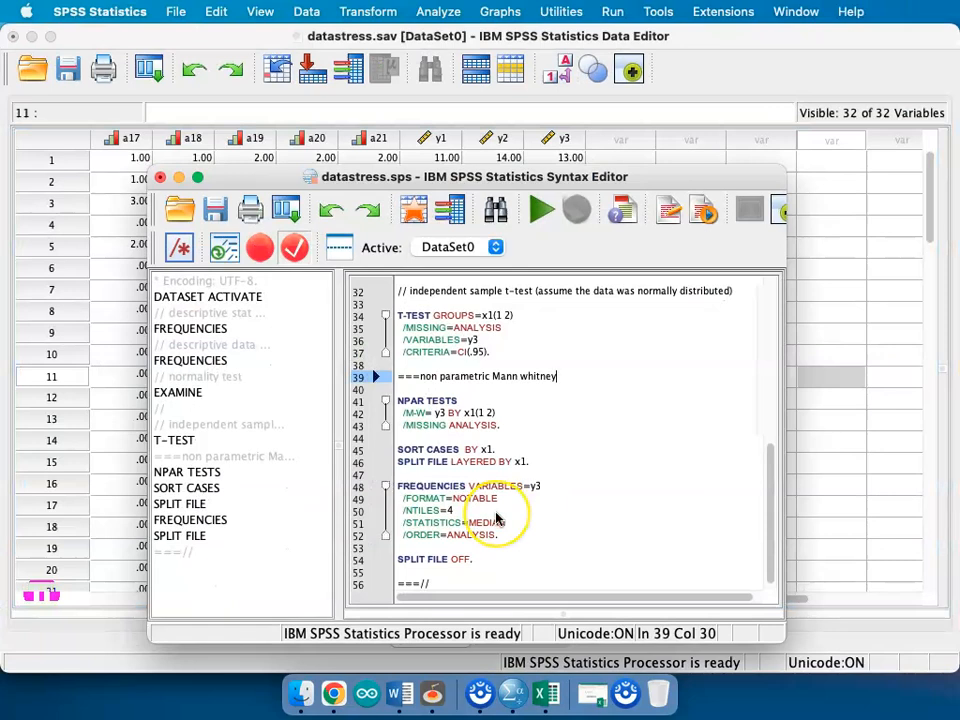
pyautogui.scroll(-1, 497, 518)
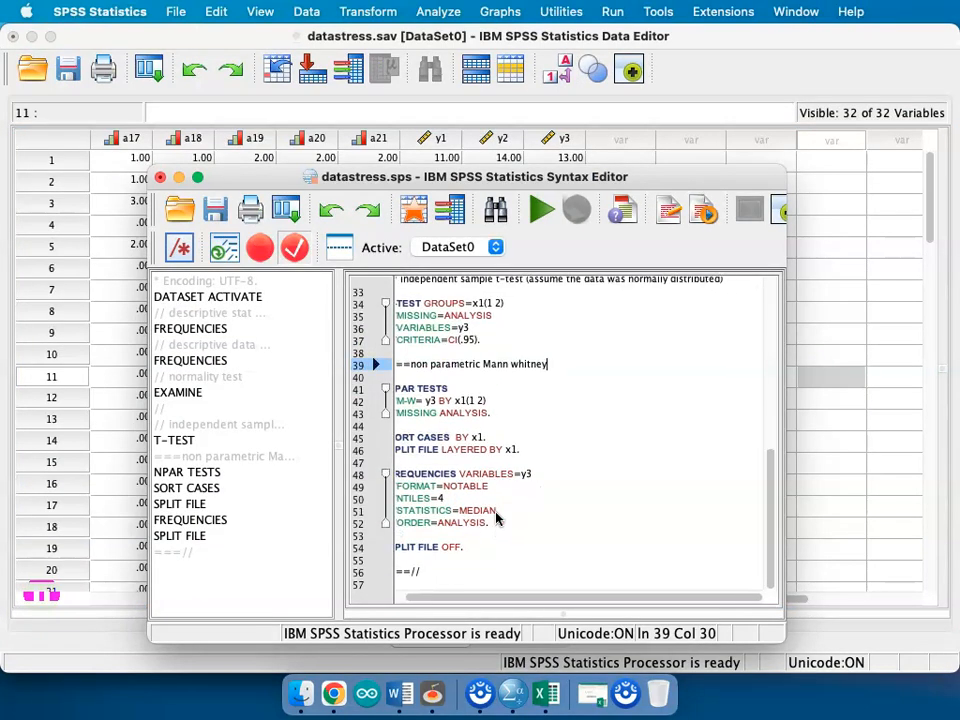
pyautogui.moveTo(448, 574); pyautogui.dragTo(388, 392)
pyautogui.press('super+c')
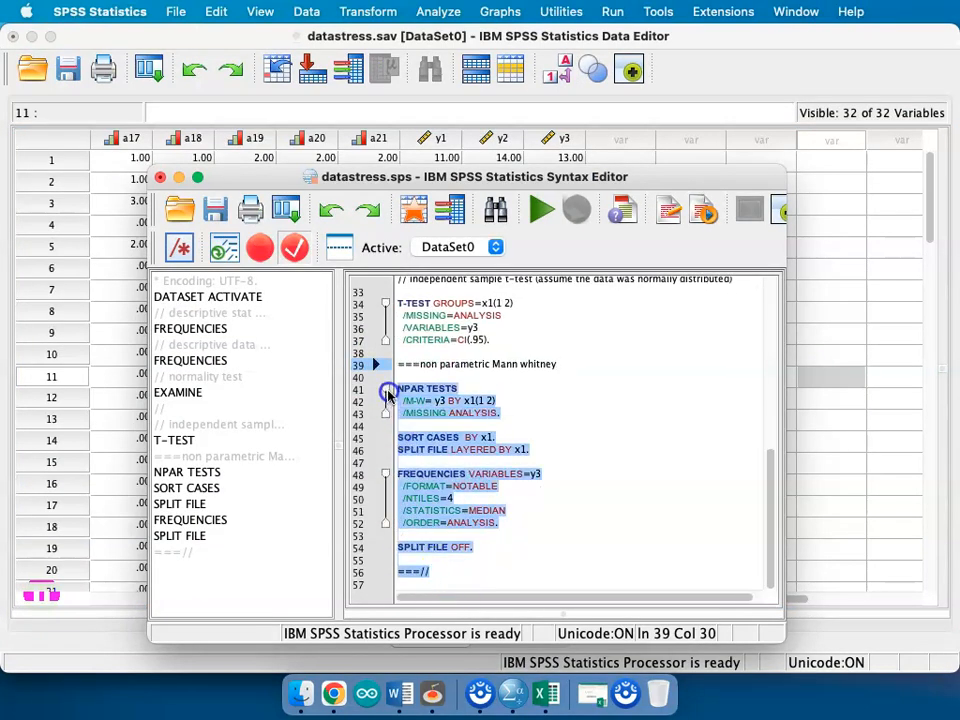
pyautogui.click(524, 575)
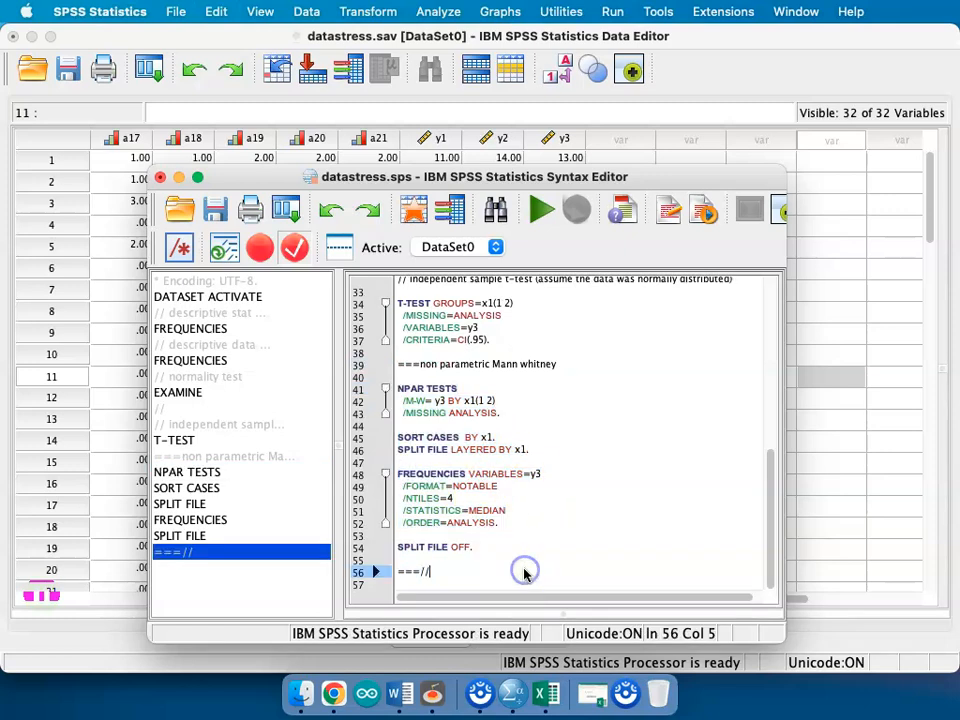
pyautogui.press('Return')
pyautogui.press('Return')
pyautogui.press('Return')
pyautogui.press('super+v')
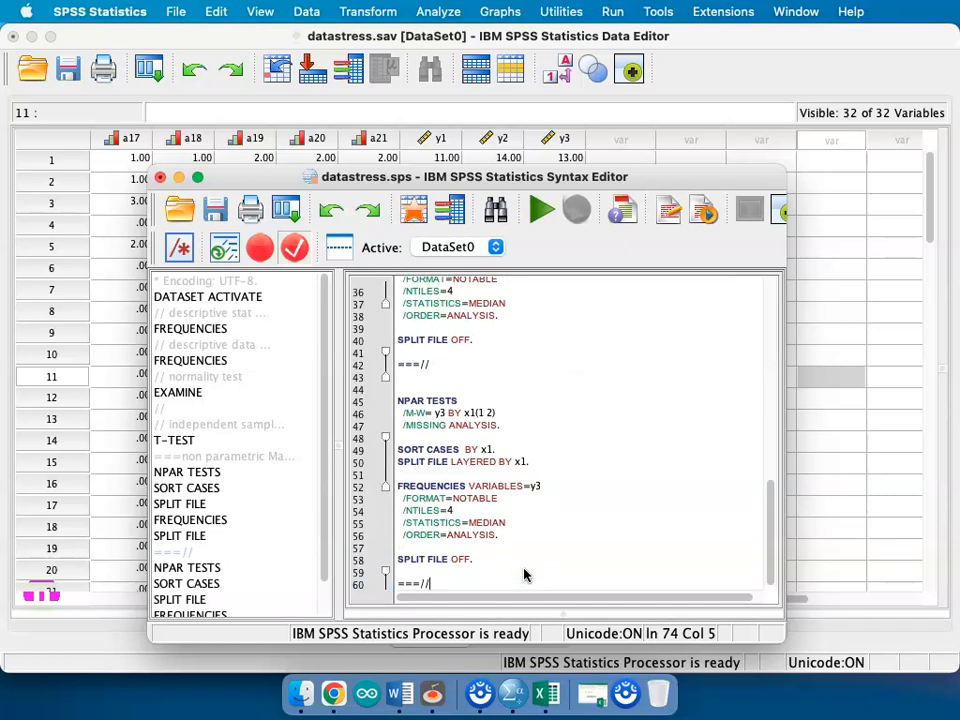
# Step: Check the value labels of the marital status variable x5 (Status Perkahwinan) in datastress.sav, leaving them unedited
pyautogui.click(479, 413)
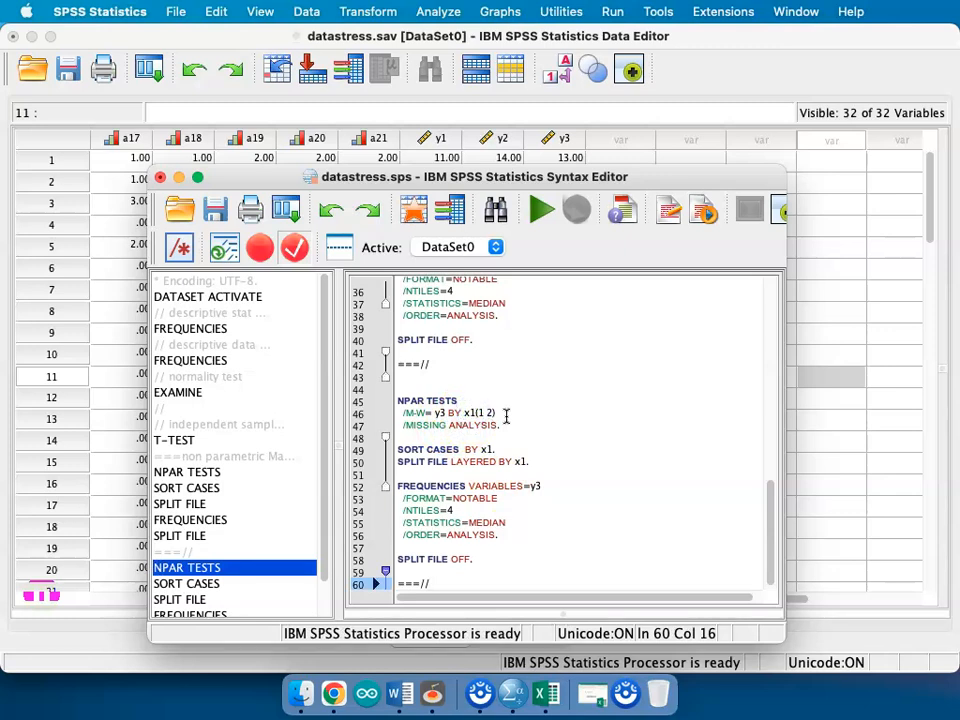
pyautogui.hotkey('ctrl', 'Up')
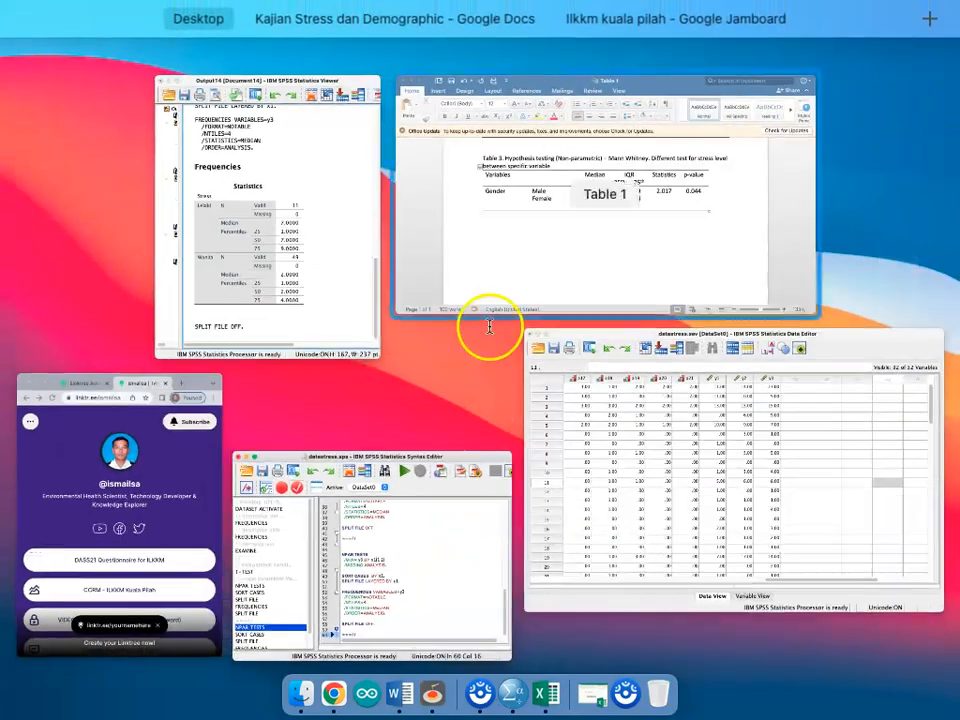
pyautogui.click(694, 399)
pyautogui.hscroll(-10, 415, 567)
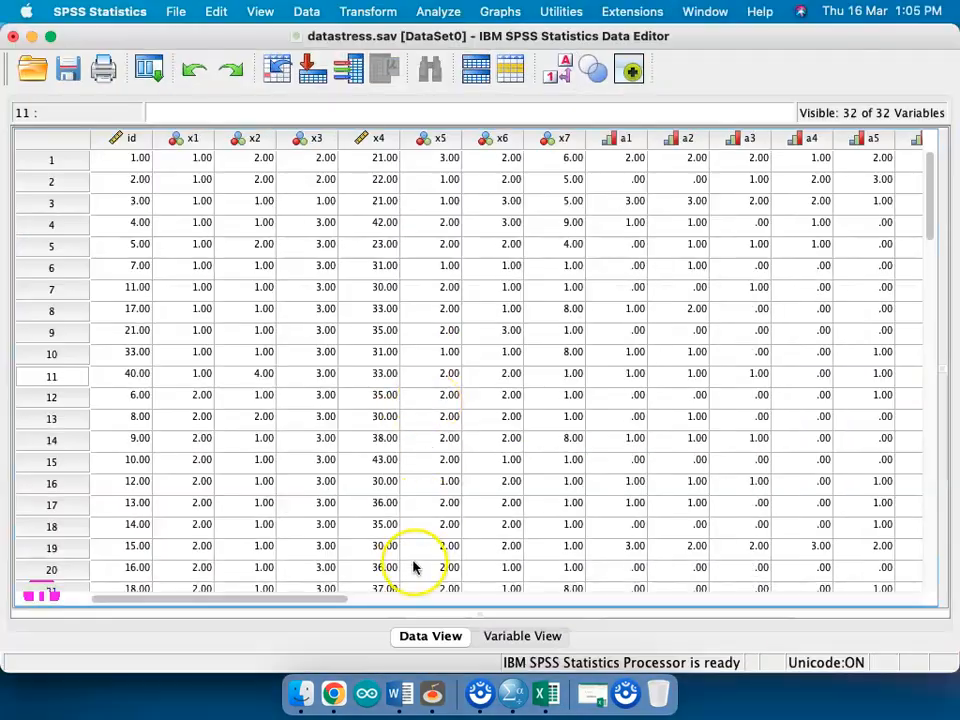
pyautogui.click(515, 637)
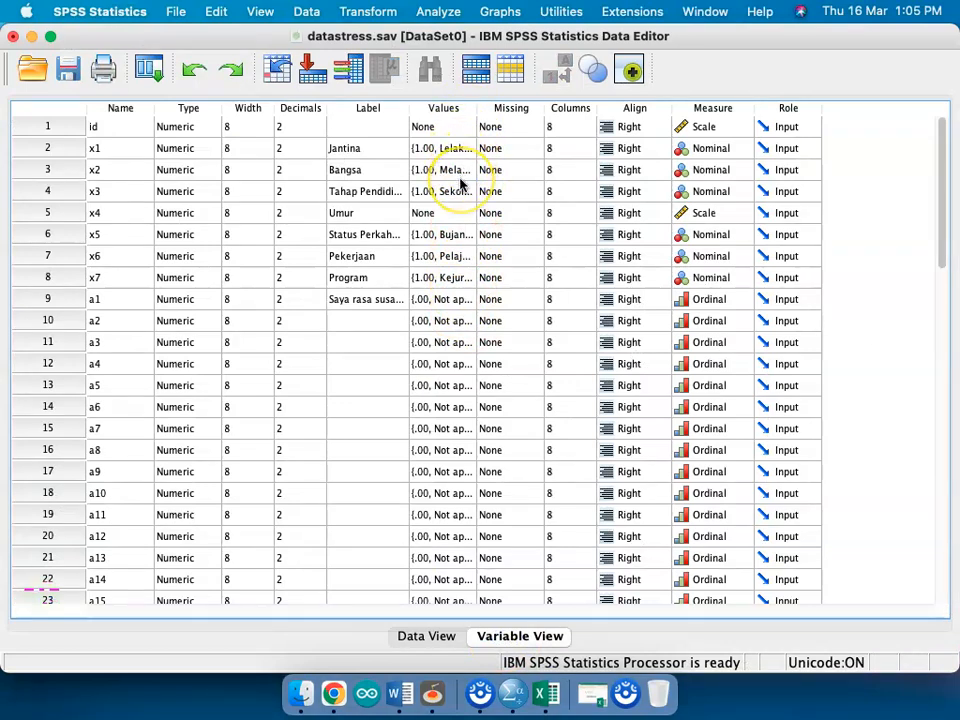
pyautogui.doubleClick(468, 245)
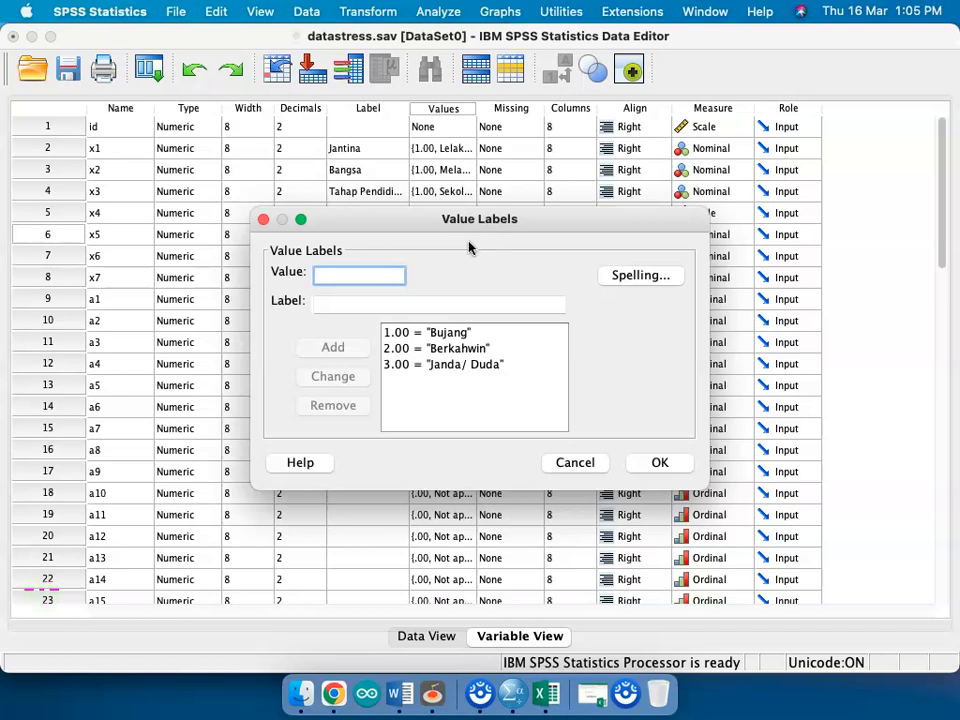
pyautogui.click(568, 462)
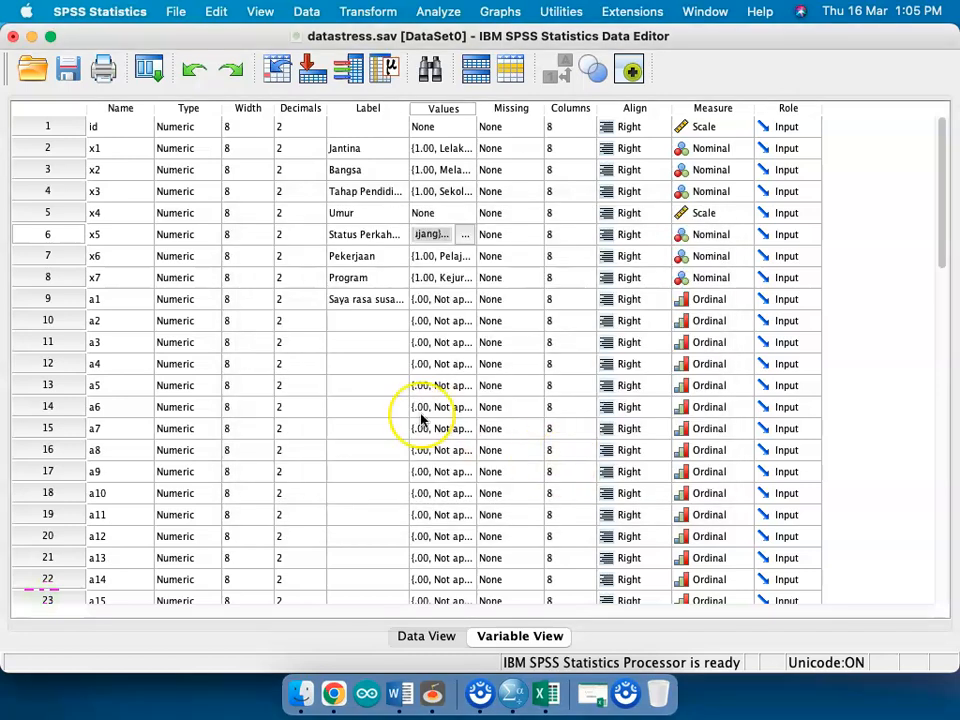
pyautogui.click(143, 232)
# Step: Return to the datastress.sps syntax and set the M-W grouping variable in the duplicated NPAR TESTS block to x5
pyautogui.hotkey('ctrl', 'Up')
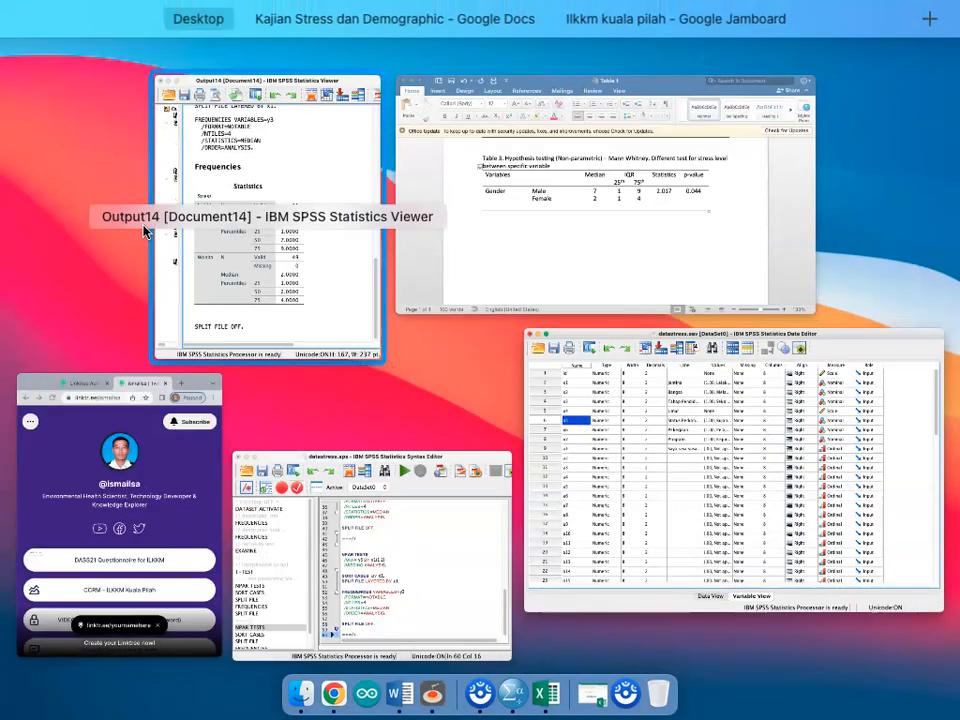
pyautogui.hotkey('ctrl', 'Up')
pyautogui.press('BackSpace')
pyautogui.write('5')
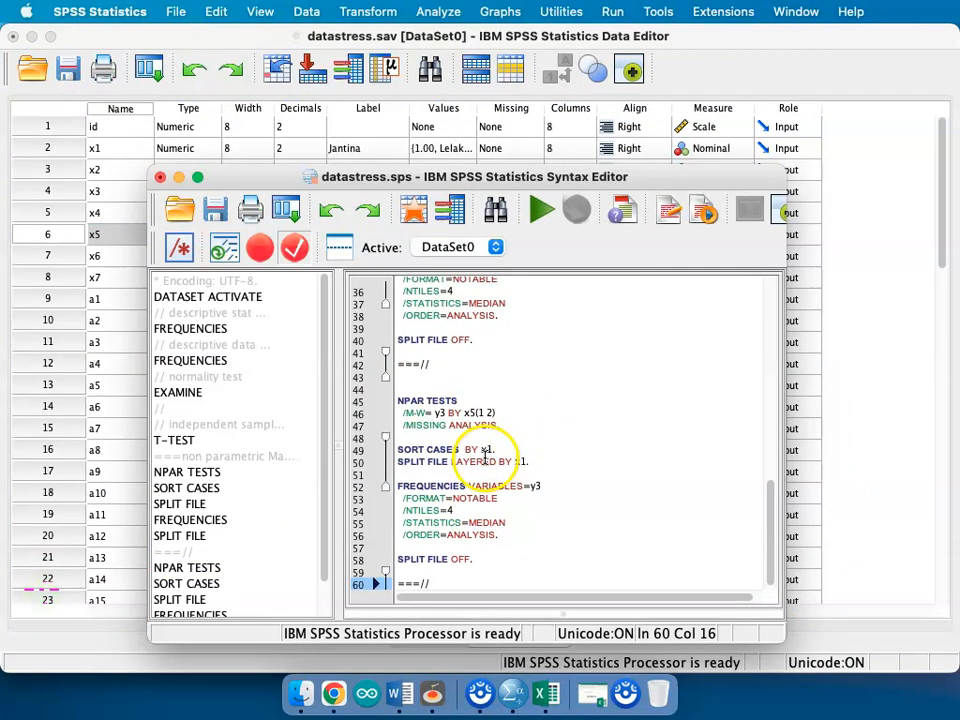
# Step: Set the variable in the duplicated block's SORT CASES and SPLIT FILE LAYERED BY commands to x5
pyautogui.click(493, 450)
pyautogui.press('BackSpace')
pyautogui.write('5')
pyautogui.press('Down')
pyautogui.press('Right')
pyautogui.press('Right')
pyautogui.press('Right')
pyautogui.press('Right')
pyautogui.press('Right')
pyautogui.press('BackSpace')
pyautogui.write('5')
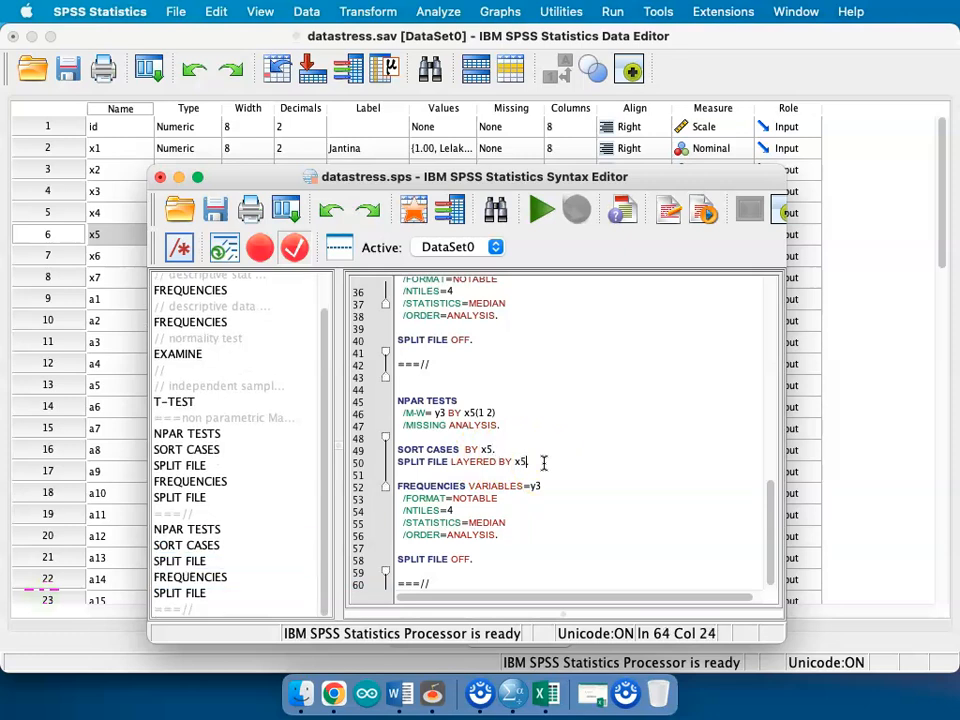
# Step: Run the duplicated block from NPAR TESTS through SPLIT FILE OFF
pyautogui.press('Up')
pyautogui.press('Up')
pyautogui.press('Up')
pyautogui.press('Up')
pyautogui.press('Up')
pyautogui.press('Up')
pyautogui.keyDown('shift'); pyautogui.click(529, 557); pyautogui.keyUp('shift')
pyautogui.press('super+r')
pyautogui.click(386, 510)
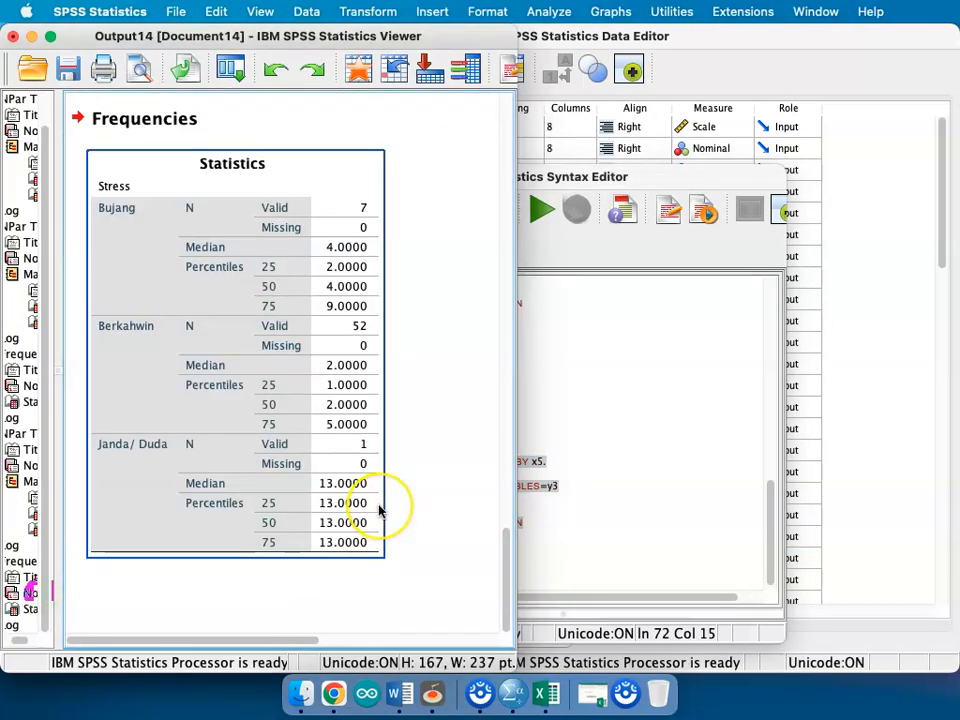
# Step: Examine the Mann-Whitney ranks and test statistics for Stress by marital status, plus the medians and percentiles in the Frequencies table
pyautogui.scroll(10, 380, 511)
pyautogui.scroll(1, 378, 511)
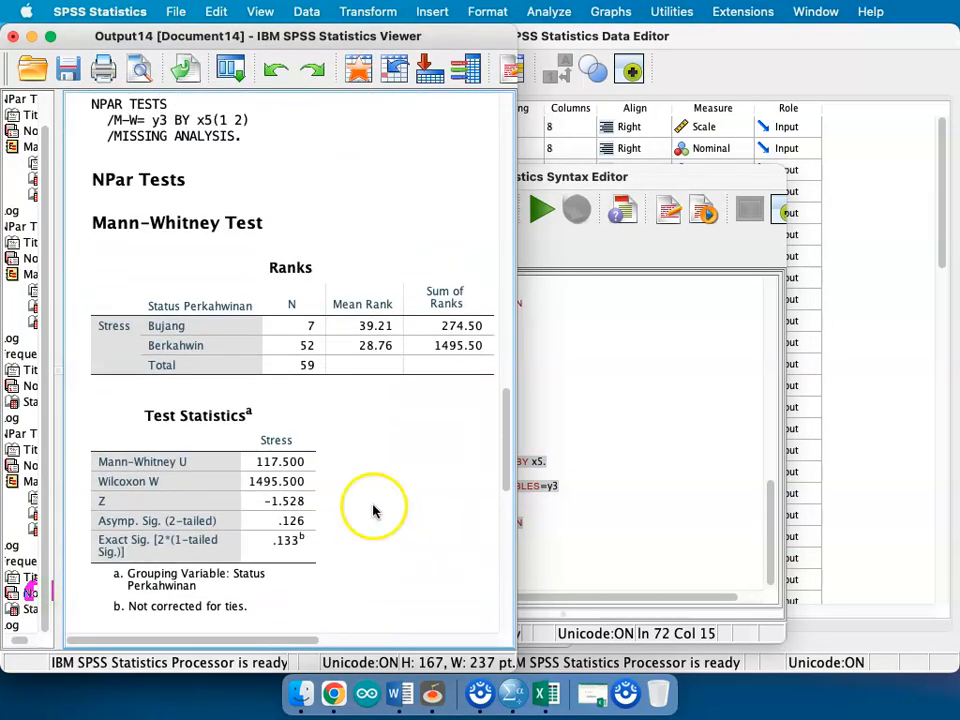
pyautogui.click(321, 518)
pyautogui.click(248, 352)
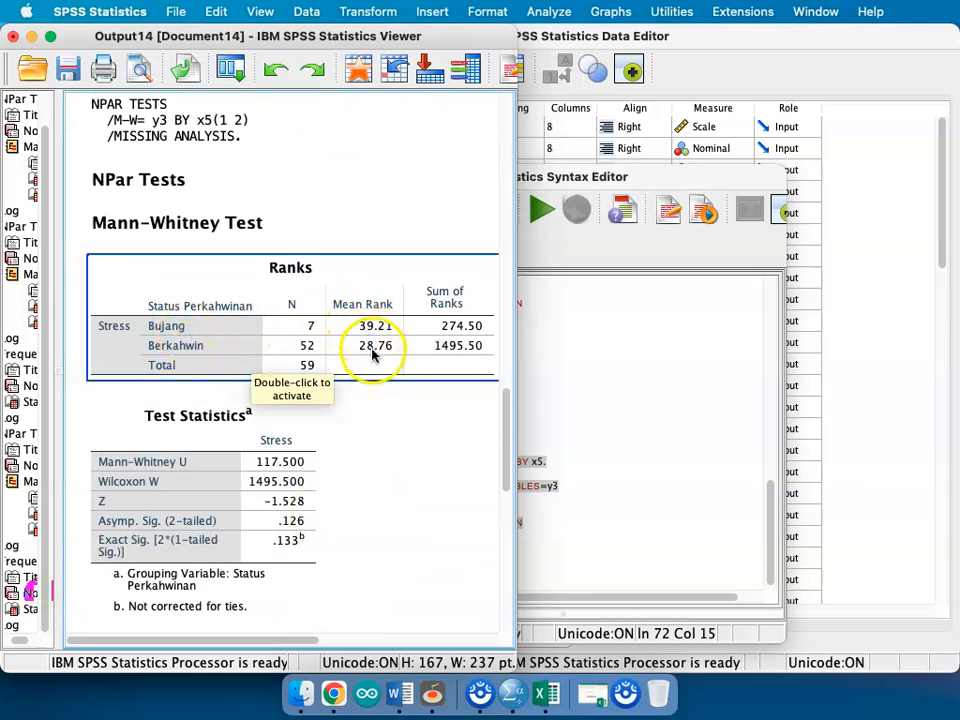
pyautogui.scroll(-5, 370, 355)
pyautogui.click(336, 369)
pyautogui.scroll(-7, 336, 369)
pyautogui.click(336, 369)
pyautogui.hscroll(2, 336, 369)
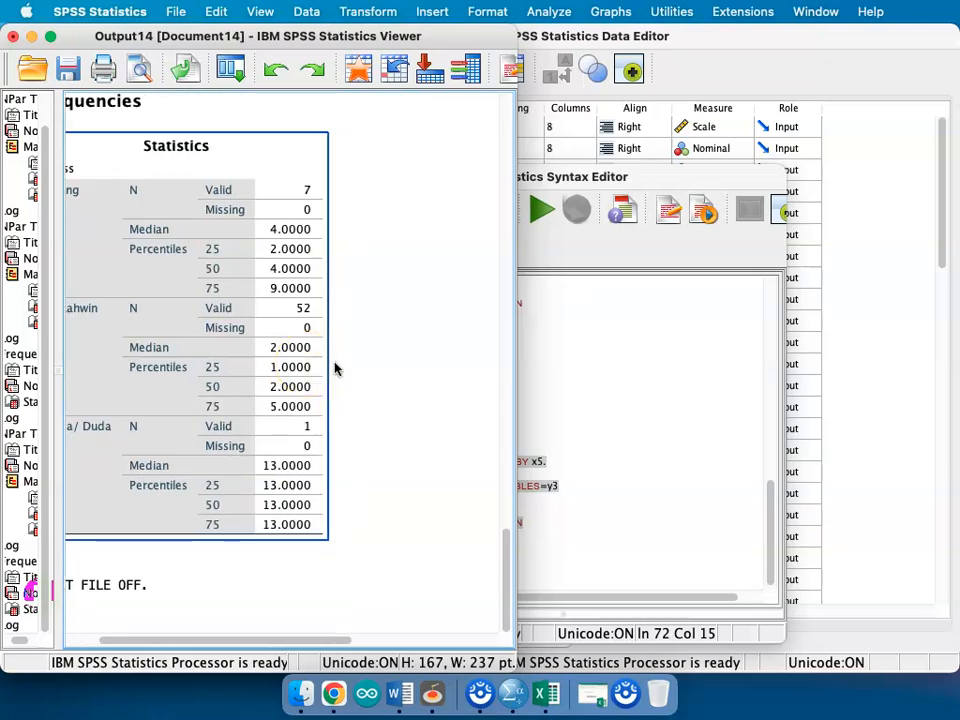
pyautogui.hscroll(-3, 336, 369)
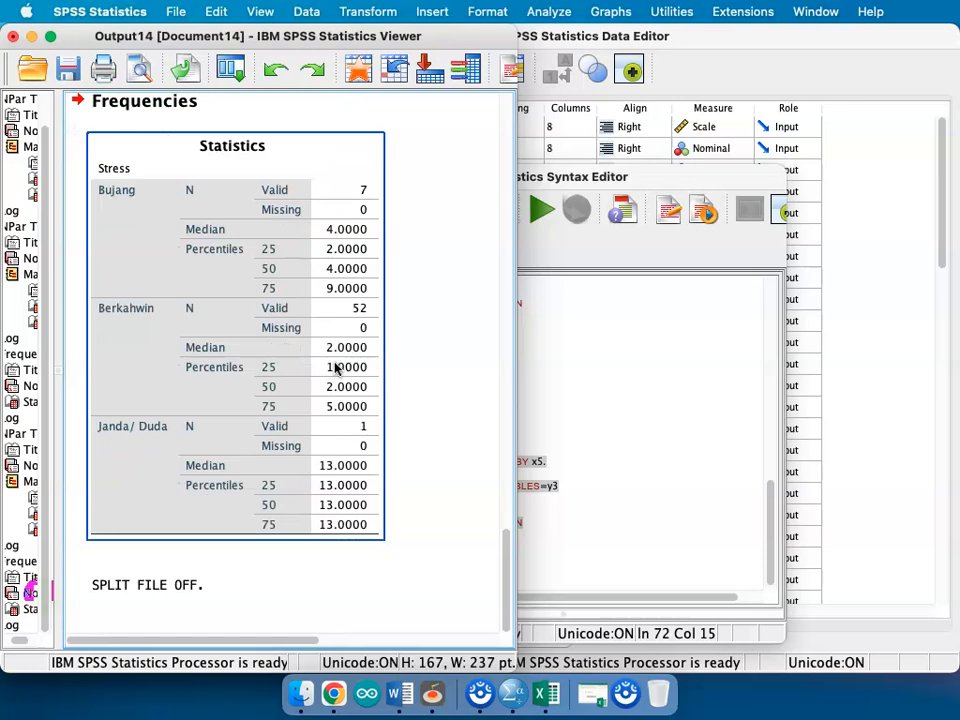